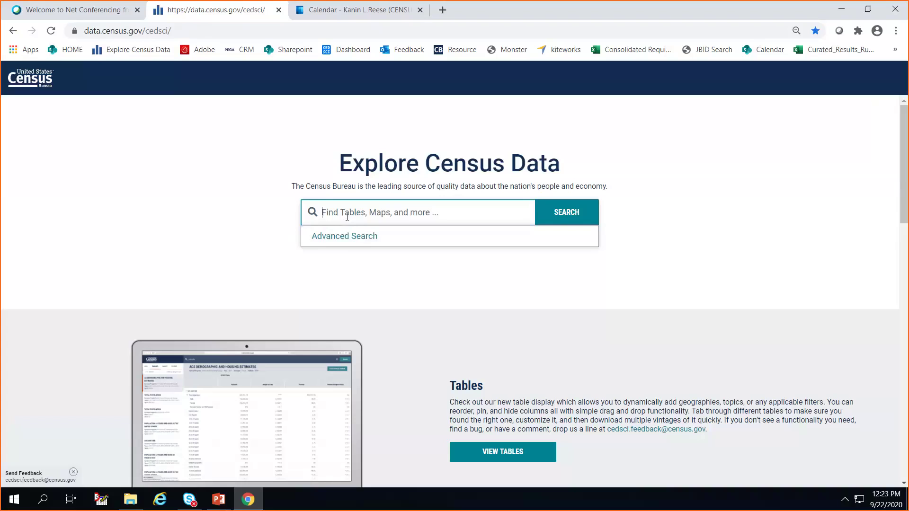
pyautogui.write('King ')
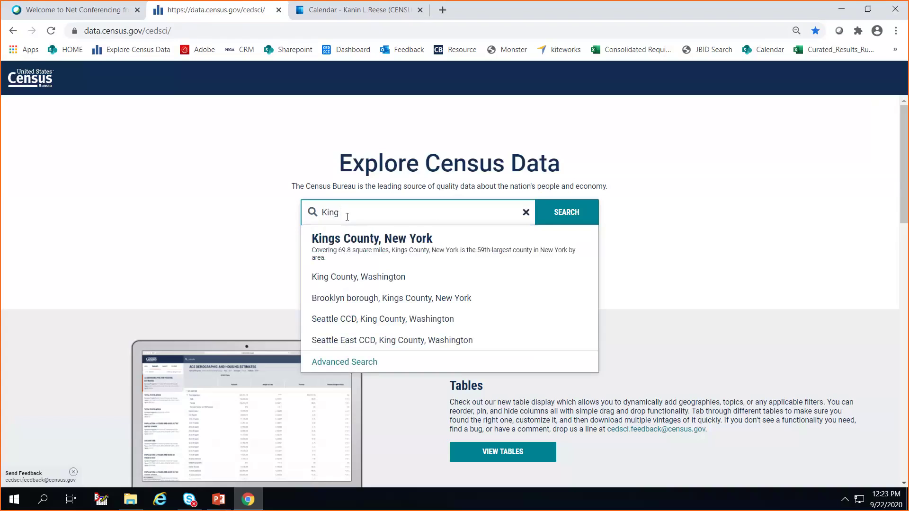
pyautogui.write('County,')
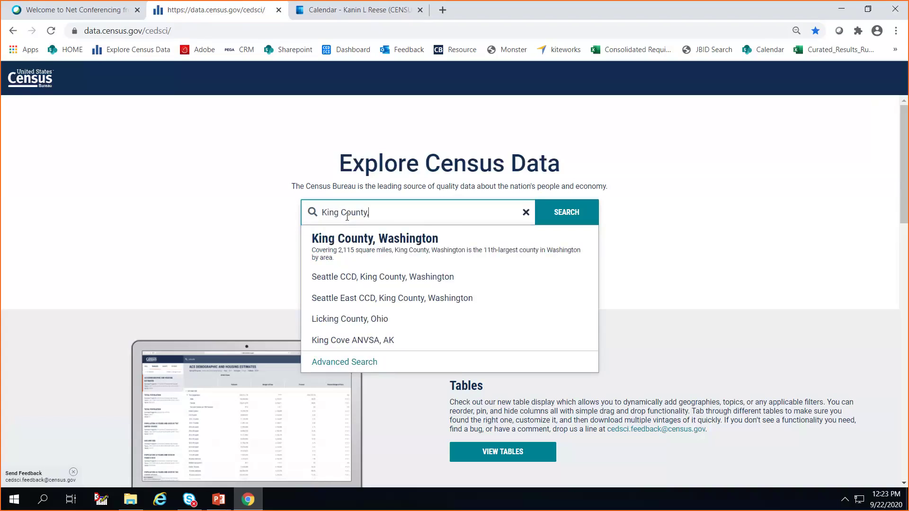
pyautogui.write(' Wa')
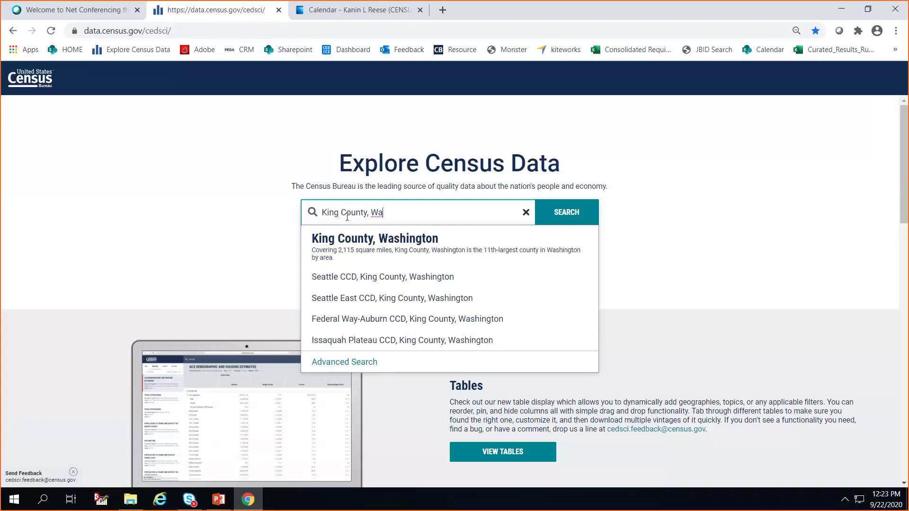
pyautogui.press('BackSpace')
pyautogui.press('BackSpace')
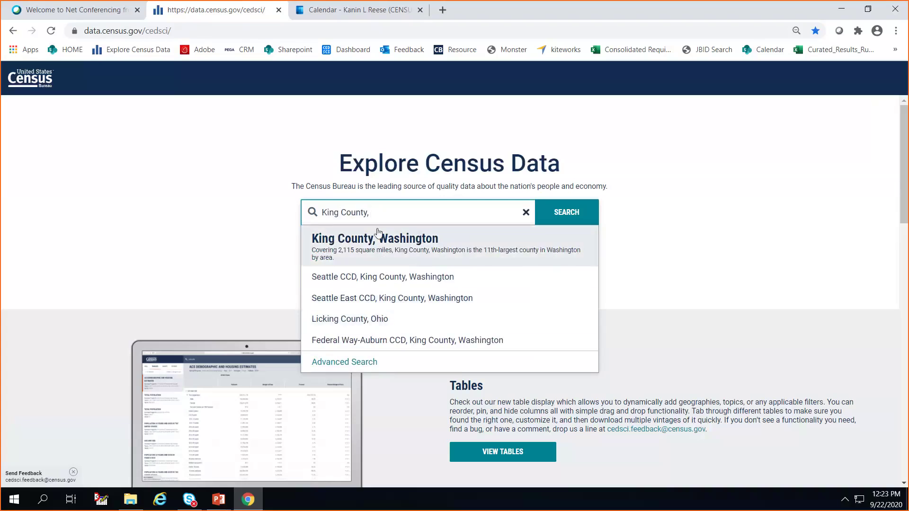
# Replace the search text with Seattle, run the search, and open the Seattle city, Washington profile.
pyautogui.moveTo(373, 210); pyautogui.dragTo(180, 210)
pyautogui.write('sEATTLE')
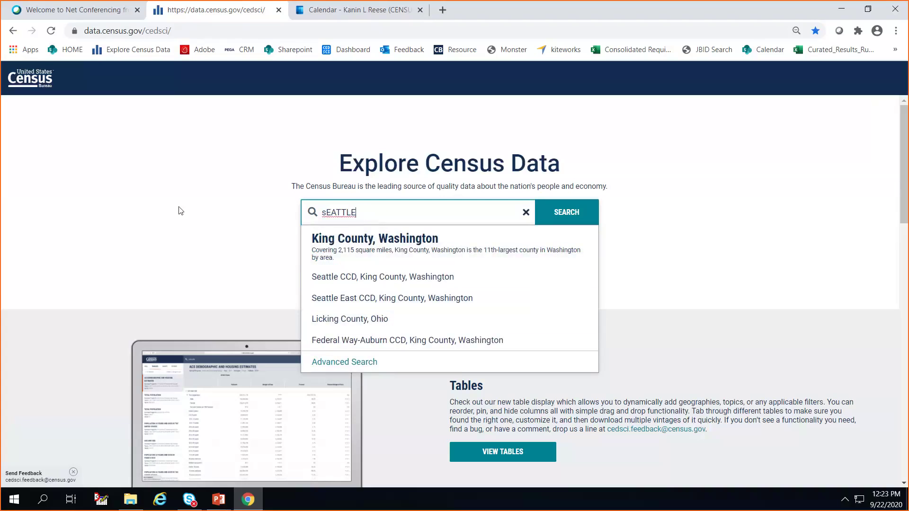
pyautogui.press('Return')
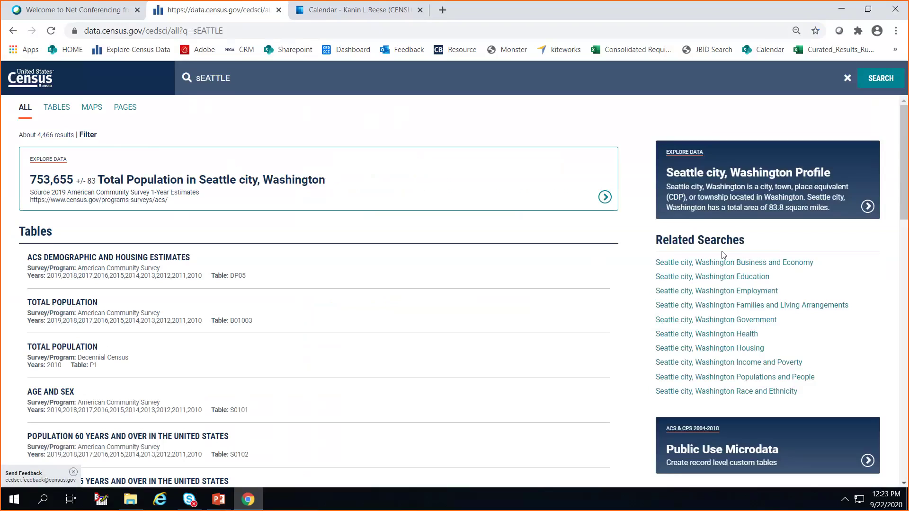
pyautogui.click(747, 176)
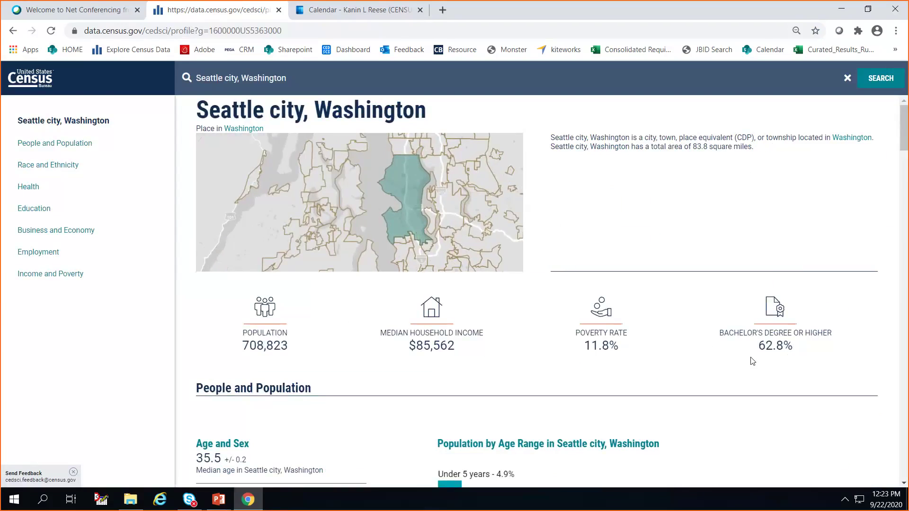
# View the share and export options for the Population by Age Range chart, then return to the profile's beginning.
pyautogui.scroll(-3, 753, 361)
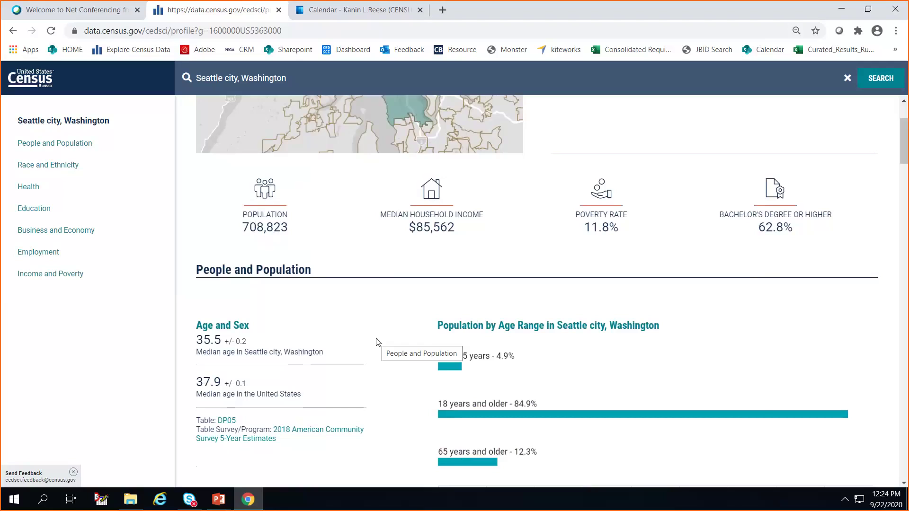
pyautogui.scroll(-3, 379, 342)
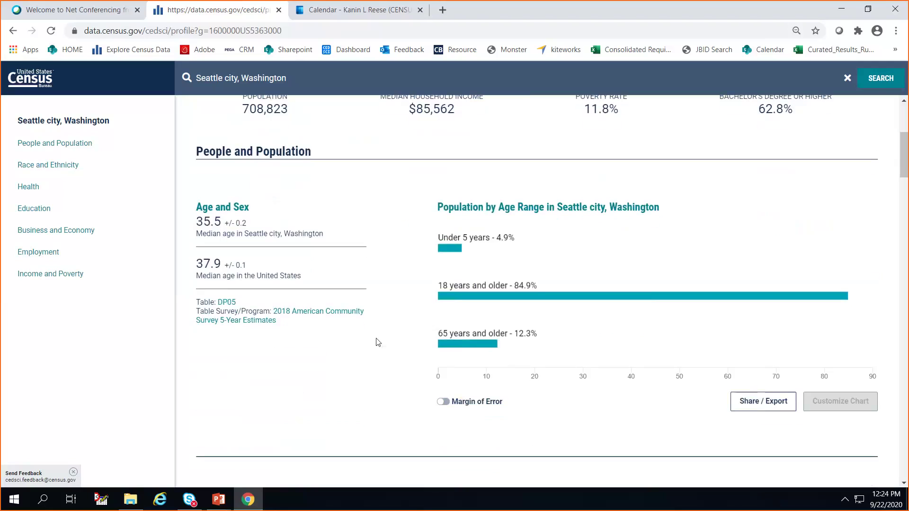
pyautogui.click(753, 401)
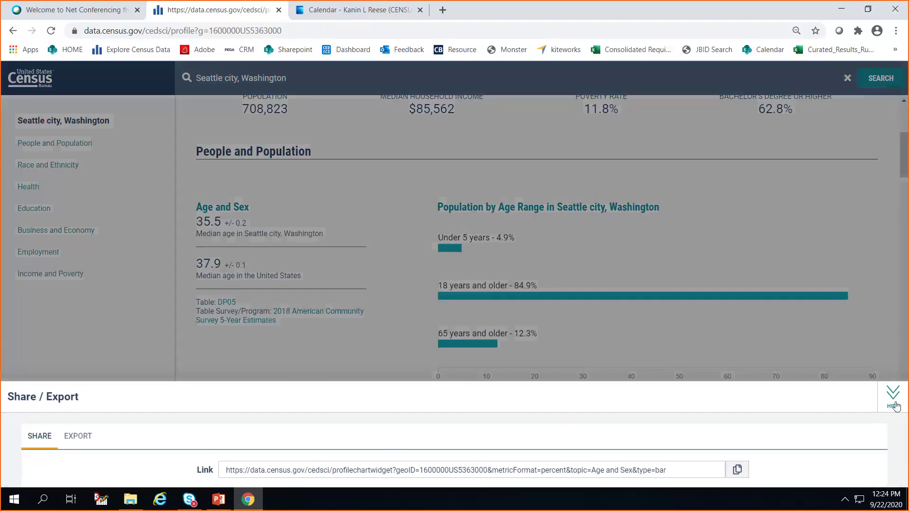
pyautogui.click(893, 395)
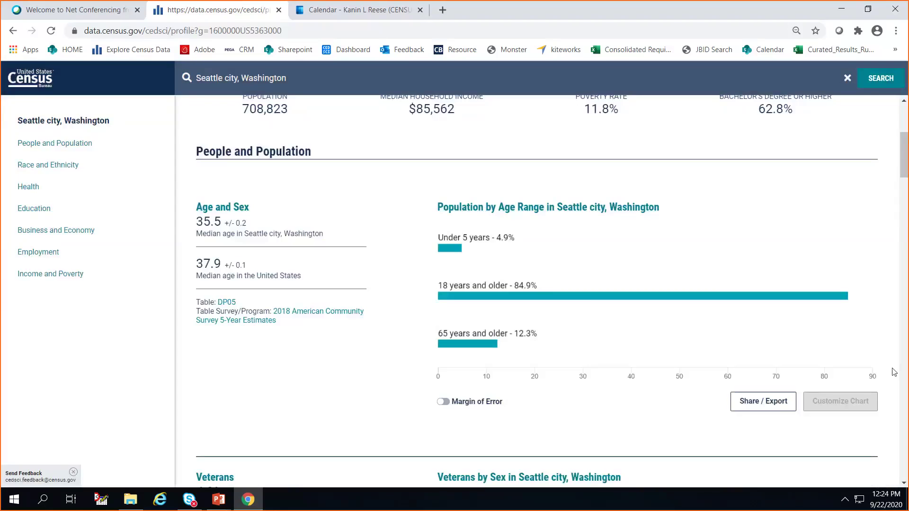
pyautogui.scroll(5, 318, 357)
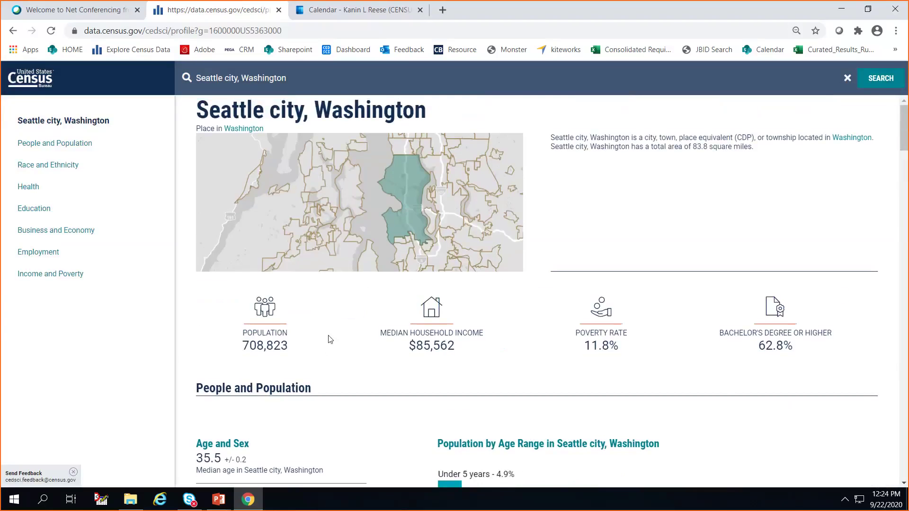
# Look through the Seattle profile's topic sections, including Language Spoken at Home and Income and Poverty, and return to the profile map.
pyautogui.scroll(-3, 652, 351)
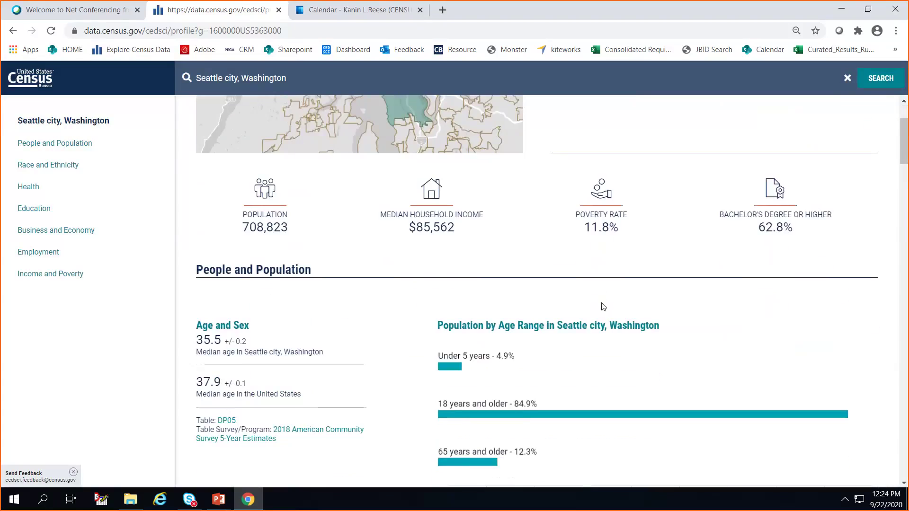
pyautogui.scroll(-7, 651, 359)
pyautogui.scroll(-7, 655, 385)
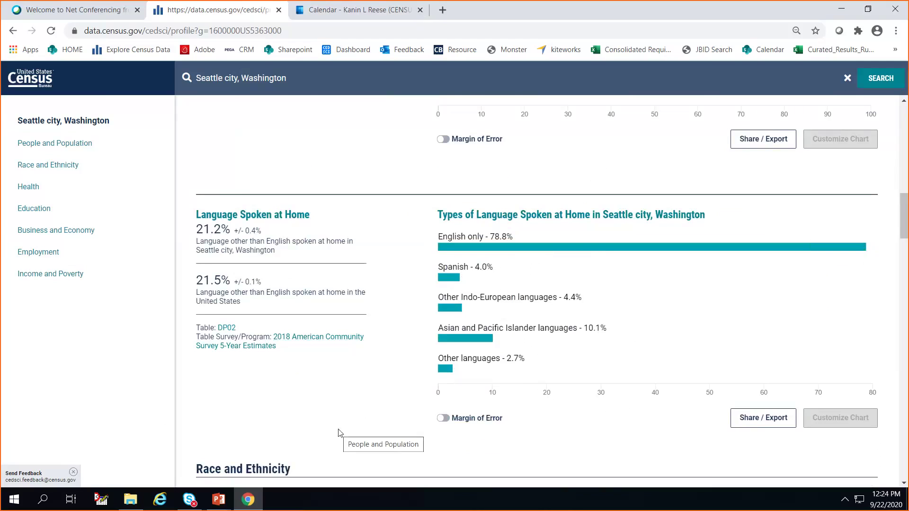
pyautogui.scroll(-3, 568, 427)
pyautogui.scroll(-5, 576, 426)
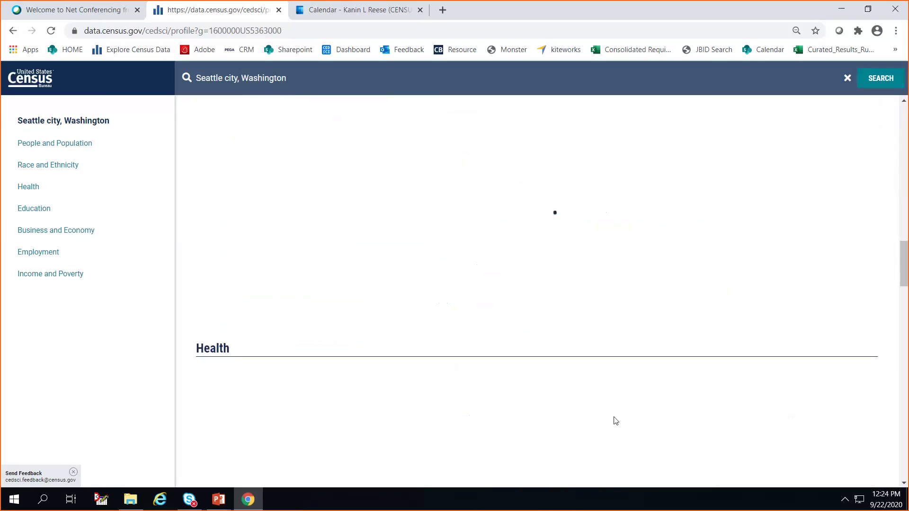
pyautogui.click(39, 276)
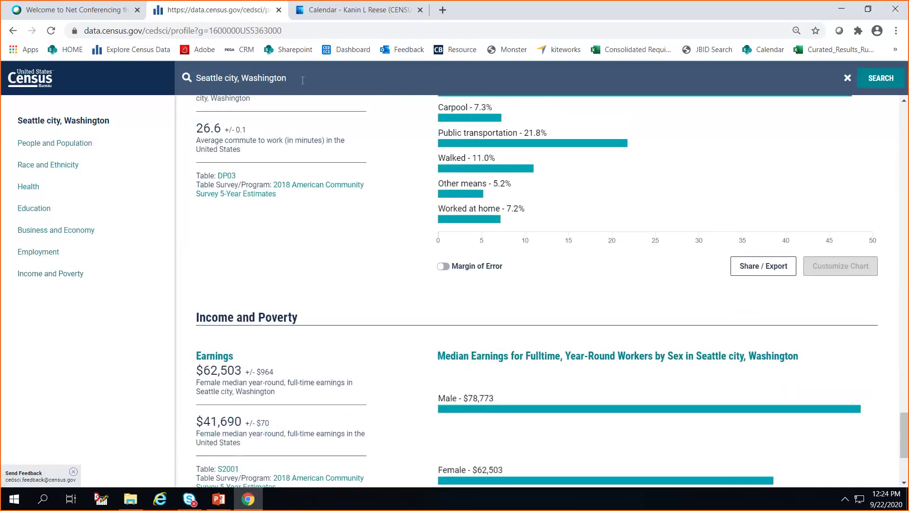
pyautogui.moveTo(904, 445); pyautogui.dragTo(904, 135)
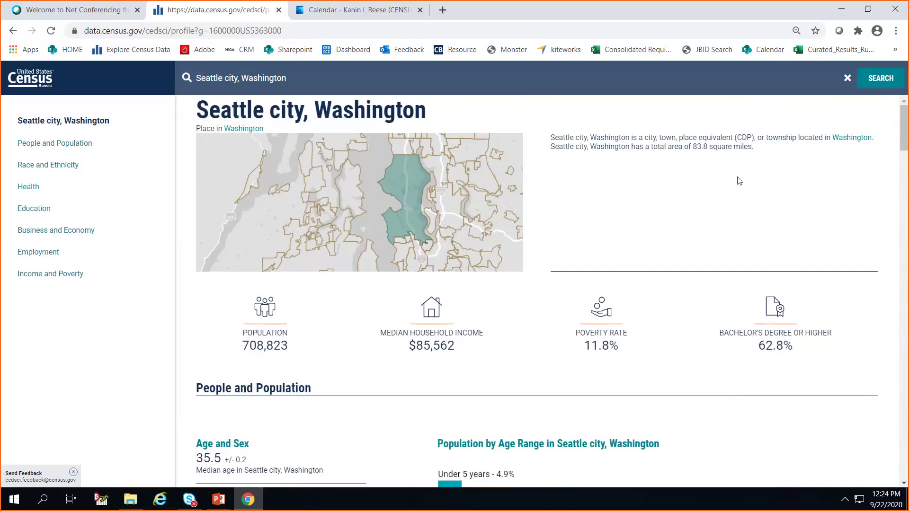
# Open the Washington state profile from the Seattle description and look over its headline figures and charts.
pyautogui.click(851, 140)
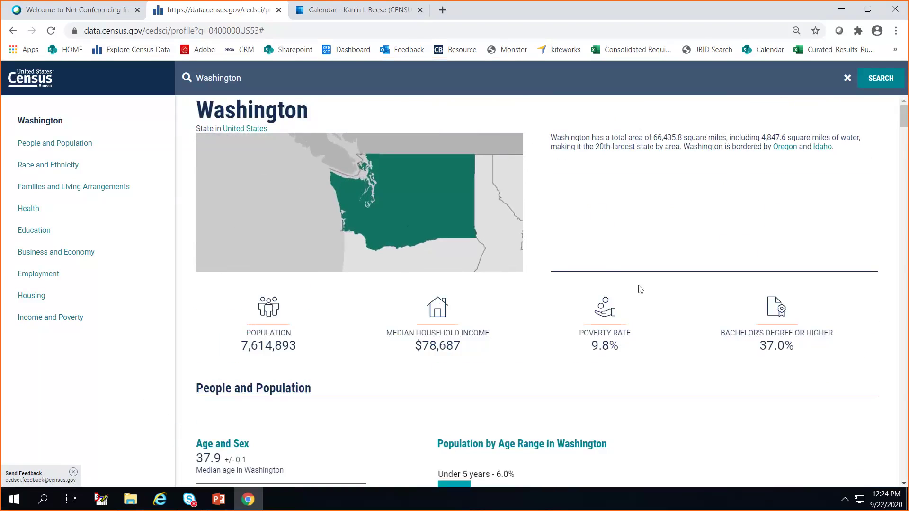
pyautogui.scroll(-5, 640, 289)
pyautogui.scroll(5, 640, 288)
pyautogui.scroll(-3, 599, 417)
pyautogui.scroll(3, 598, 418)
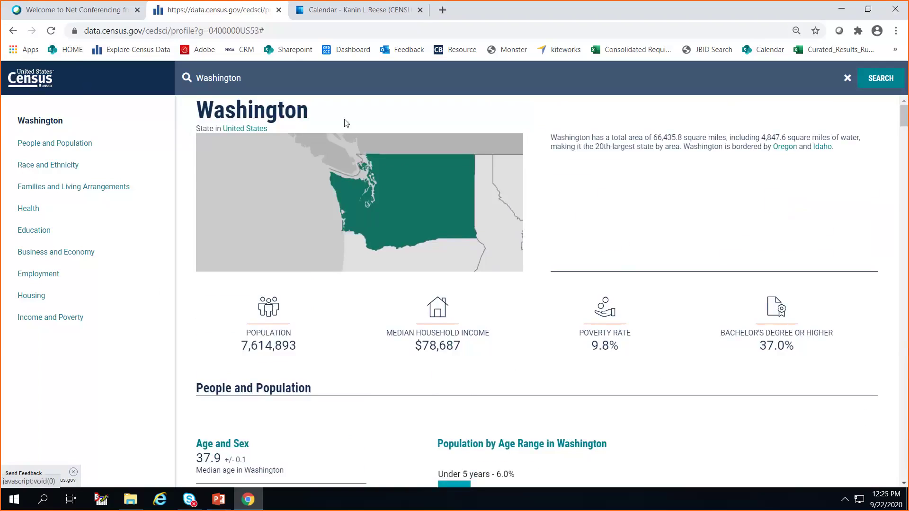
# Return to the Explore Census Data home page and switch to the WA SDC_data.census.gov_9.22.2020 presentation in PowerPoint.
pyautogui.click(38, 82)
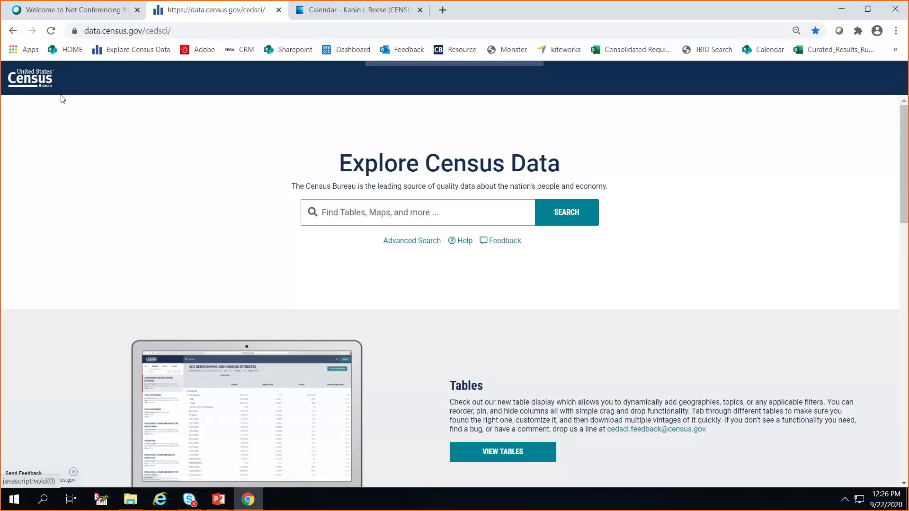
pyautogui.click(343, 218)
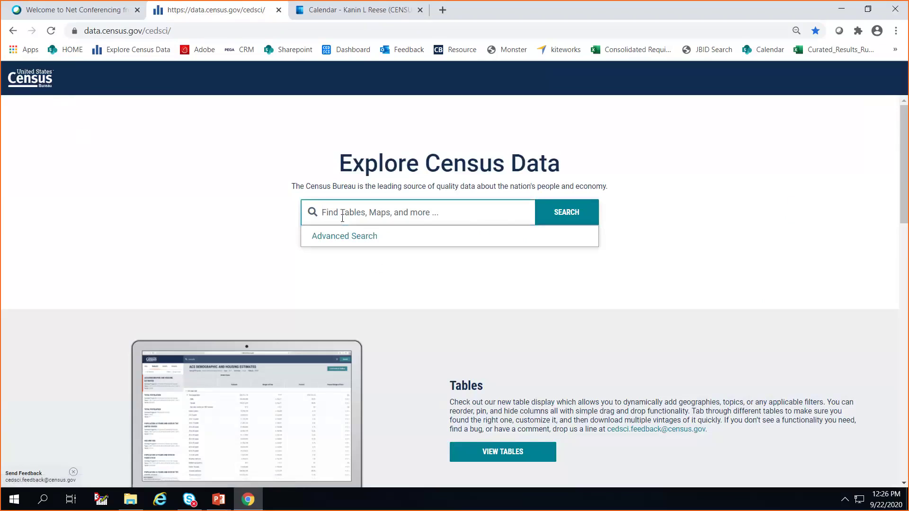
pyautogui.click(225, 503)
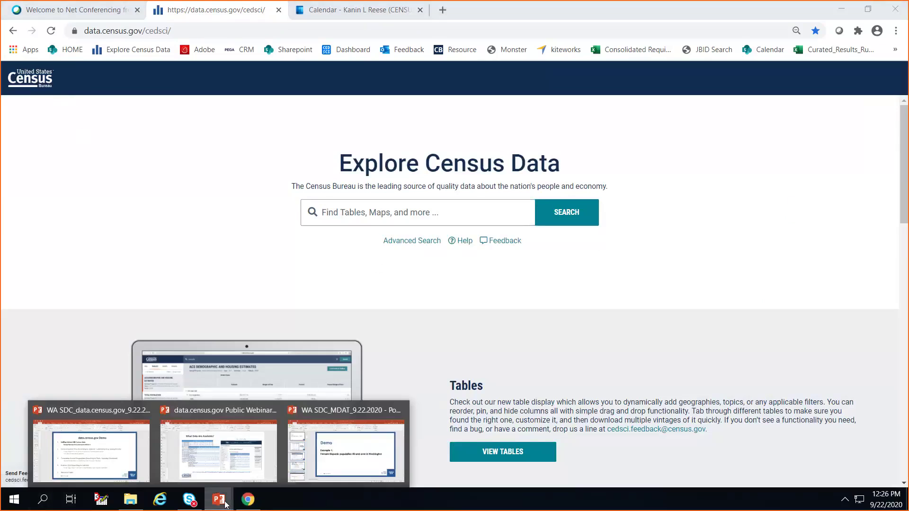
pyautogui.click(90, 452)
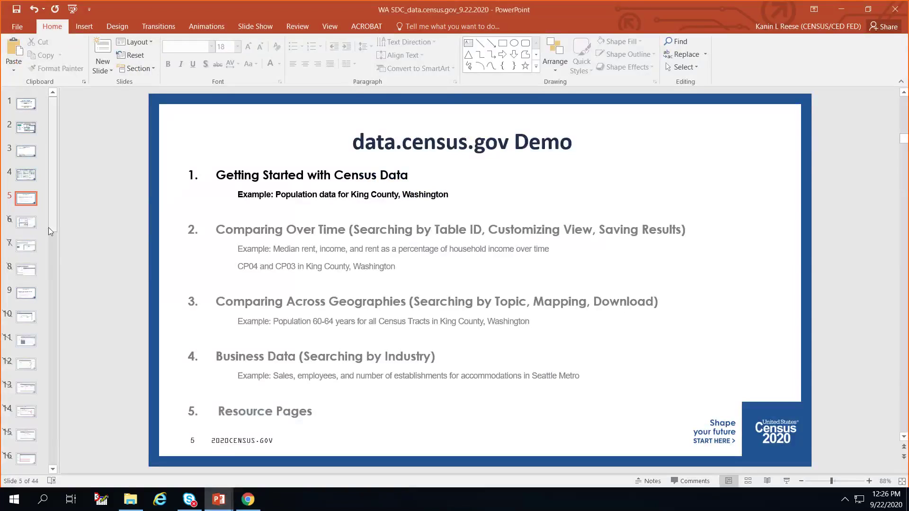
# Browse the presentation to slide 9, the demo outline highlighting Comparing Over Time, and view the full slide.
pyautogui.scroll(-1, 50, 378)
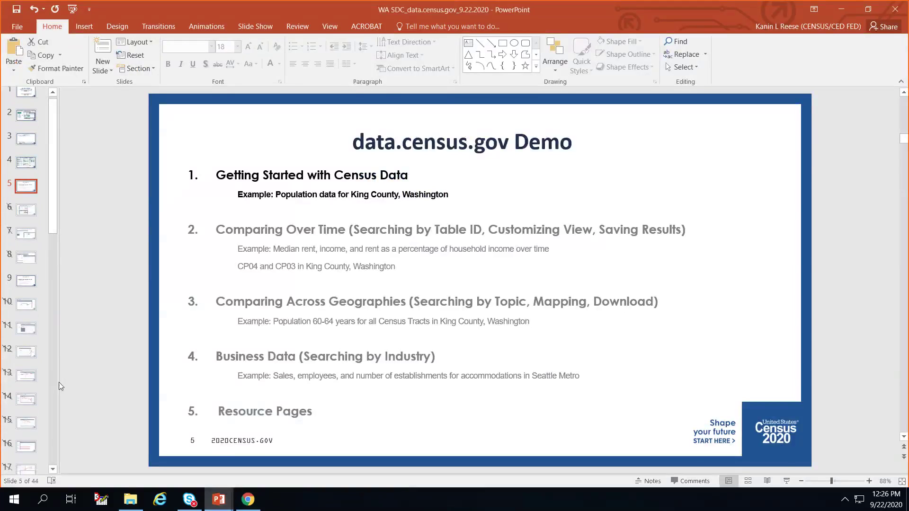
pyautogui.scroll(-1, 106, 454)
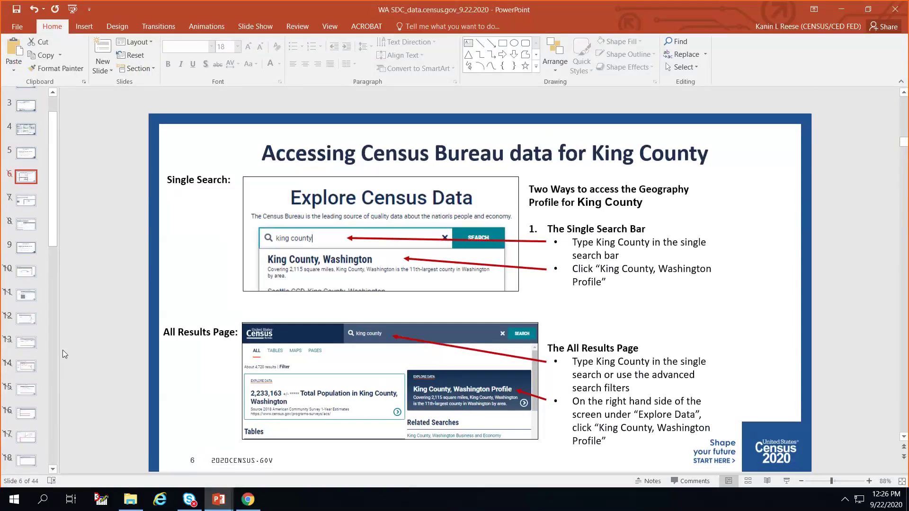
pyautogui.scroll(-1, 62, 379)
pyautogui.scroll(-1, 61, 409)
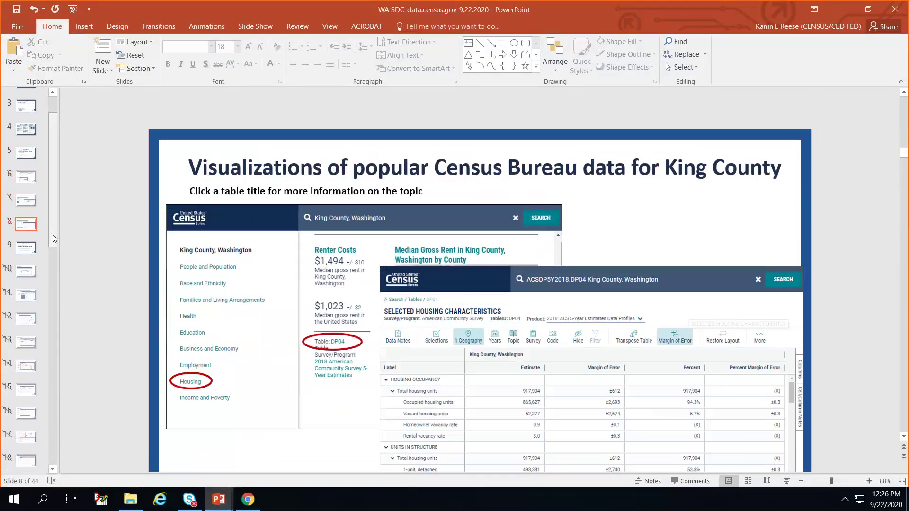
pyautogui.moveTo(52, 235); pyautogui.dragTo(74, 311)
pyautogui.click(33, 315)
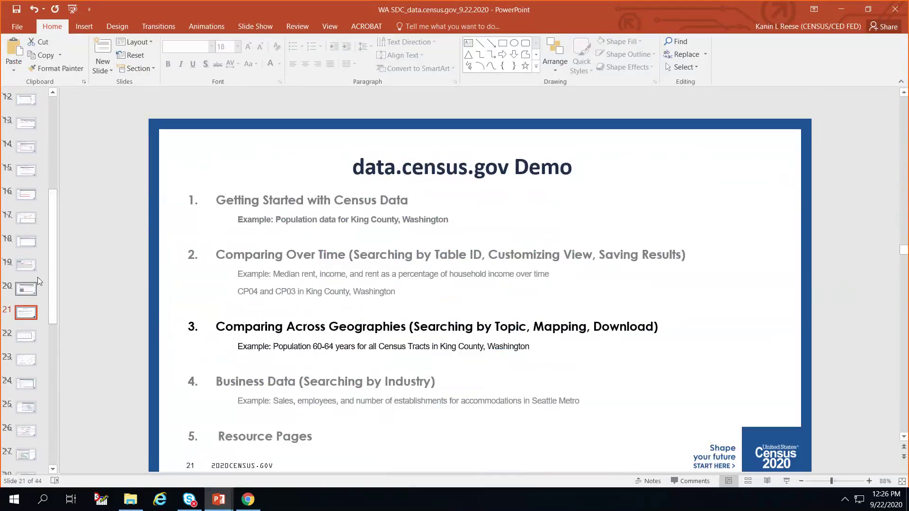
pyautogui.scroll(4, 36, 265)
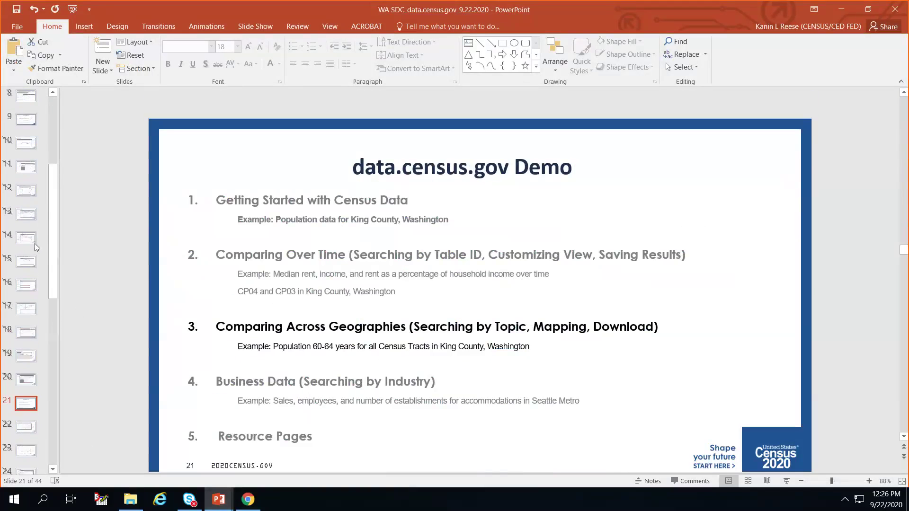
pyautogui.scroll(2, 35, 243)
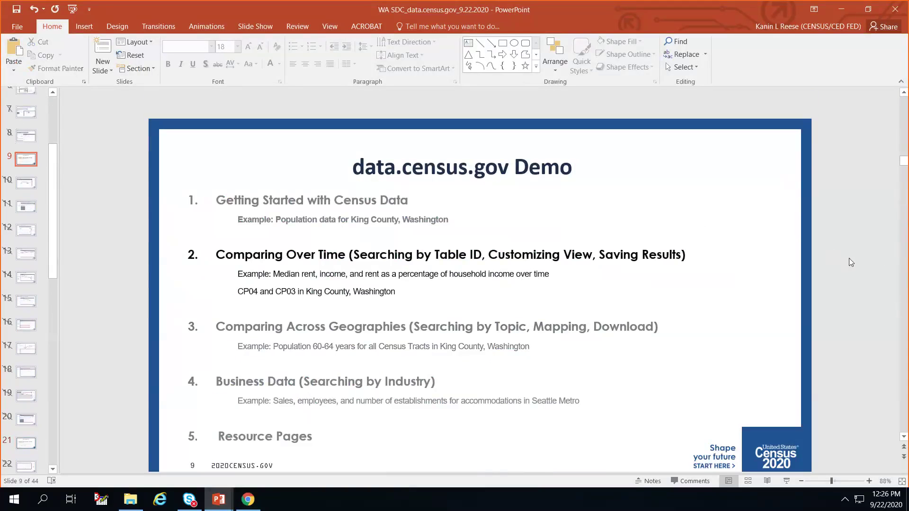
pyautogui.scroll(-1, 849, 258)
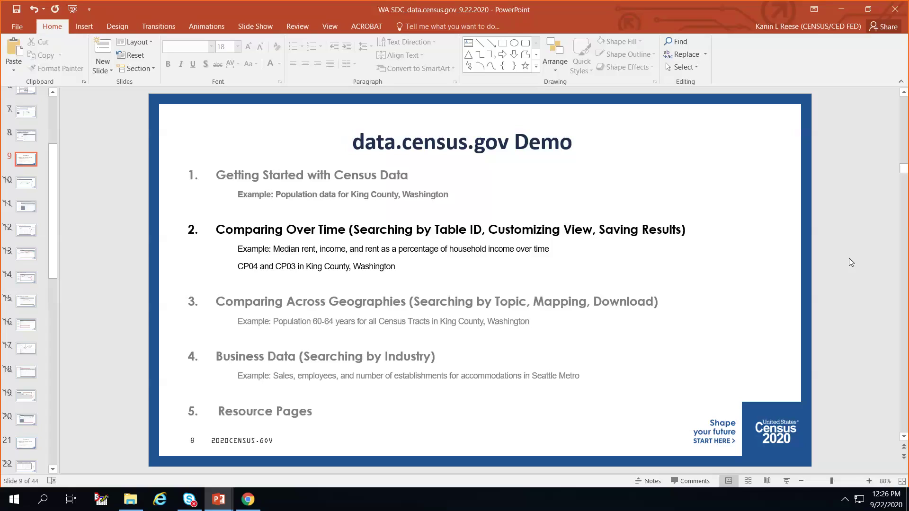
# Switch back to data.census.gov in Chrome, search for table ID CP04, and open the Comparative Housing Characteristics table.
pyautogui.click(247, 500)
pyautogui.click(352, 203)
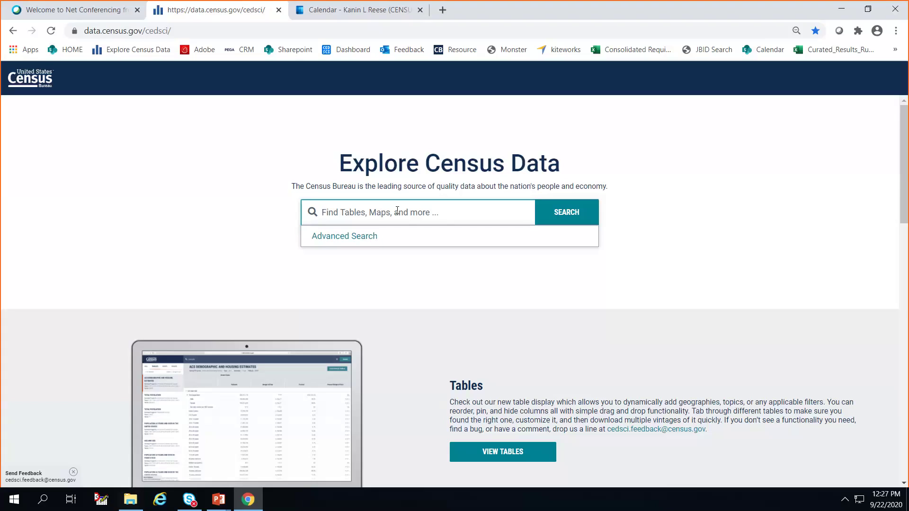
pyautogui.write('CP04')
pyautogui.click(566, 213)
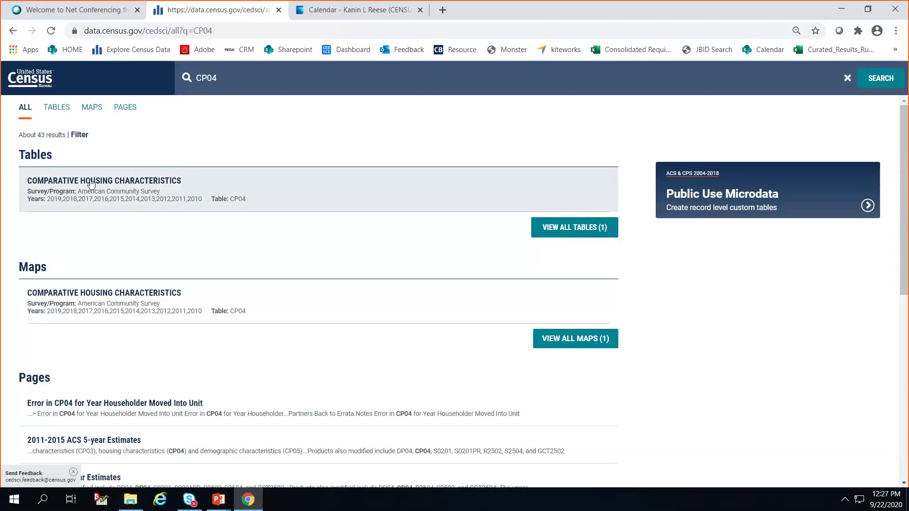
pyautogui.click(91, 183)
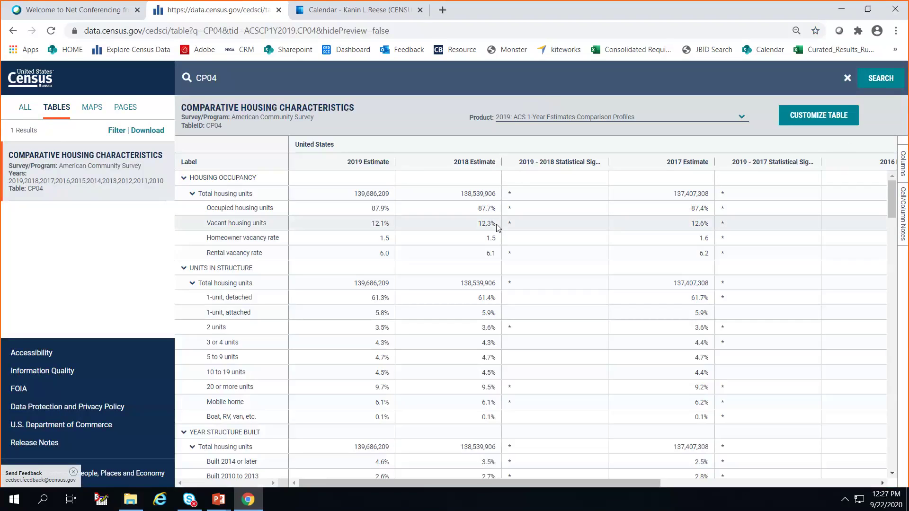
# Examine the available years and 1-year or 5-year product options for table CP04.
pyautogui.click(530, 122)
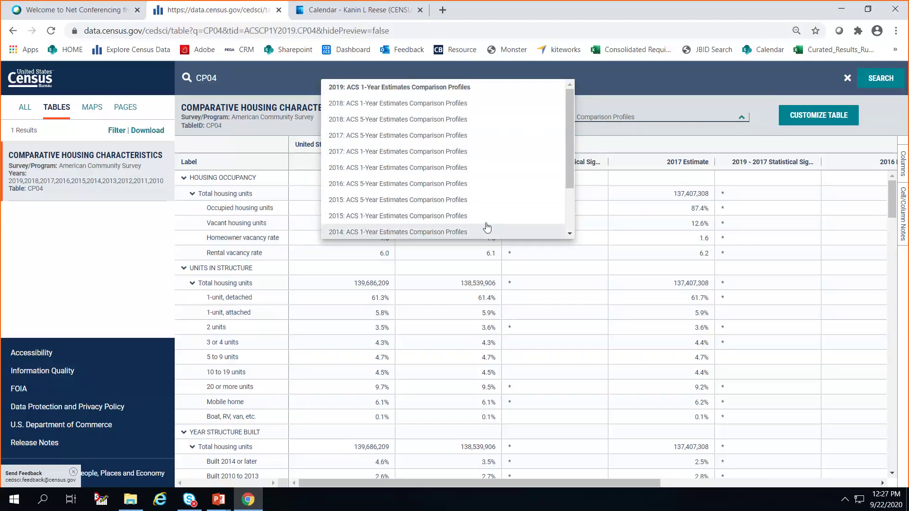
pyautogui.scroll(-2, 471, 182)
pyautogui.scroll(2, 473, 185)
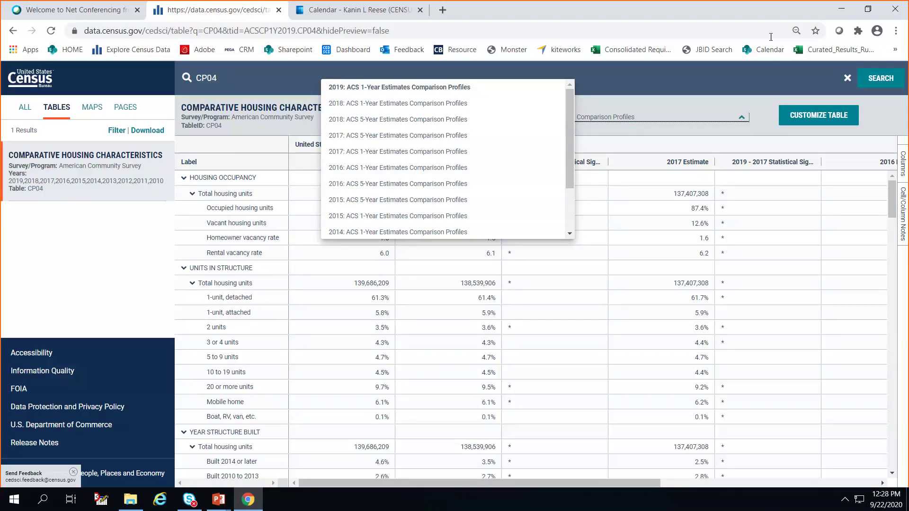
# Dismiss the product list and open table CP04 in the full customization view.
pyautogui.click(716, 89)
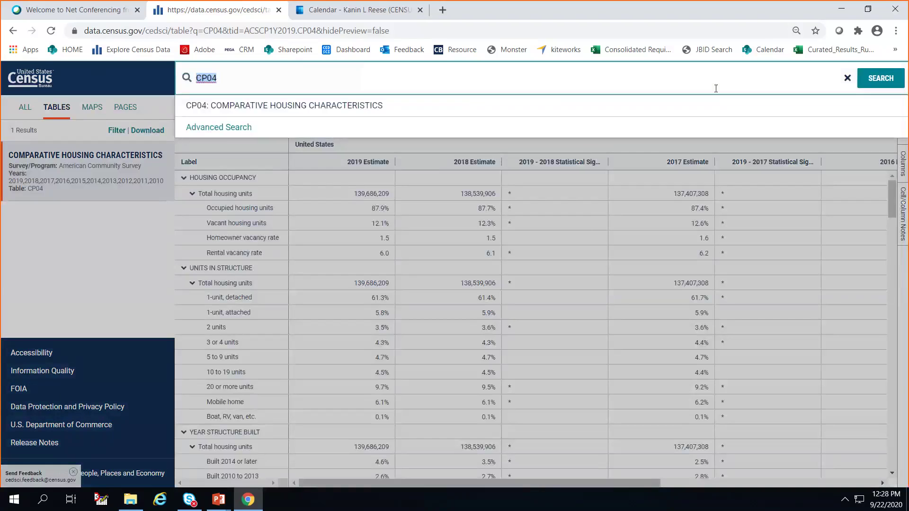
pyautogui.click(762, 179)
pyautogui.click(822, 122)
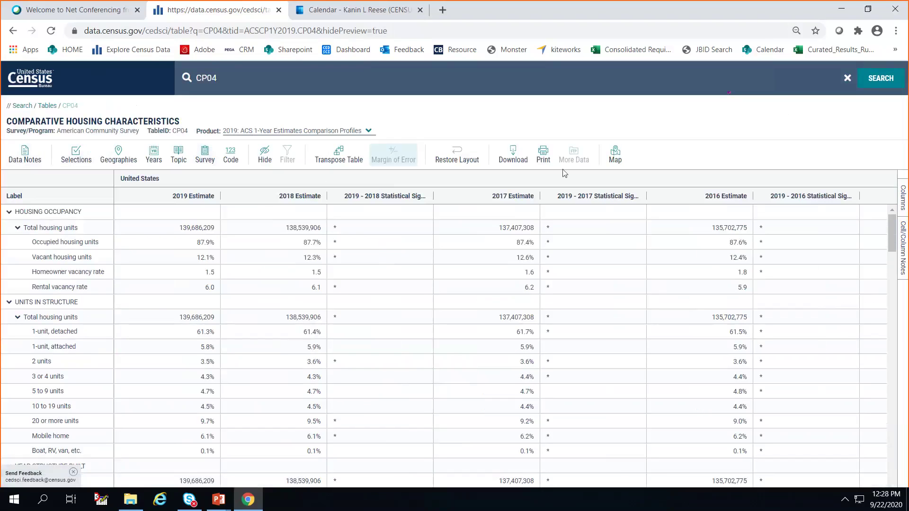
# Set the table's geography to King County, Washington, from the state's county list, and close the geography selection.
pyautogui.click(126, 163)
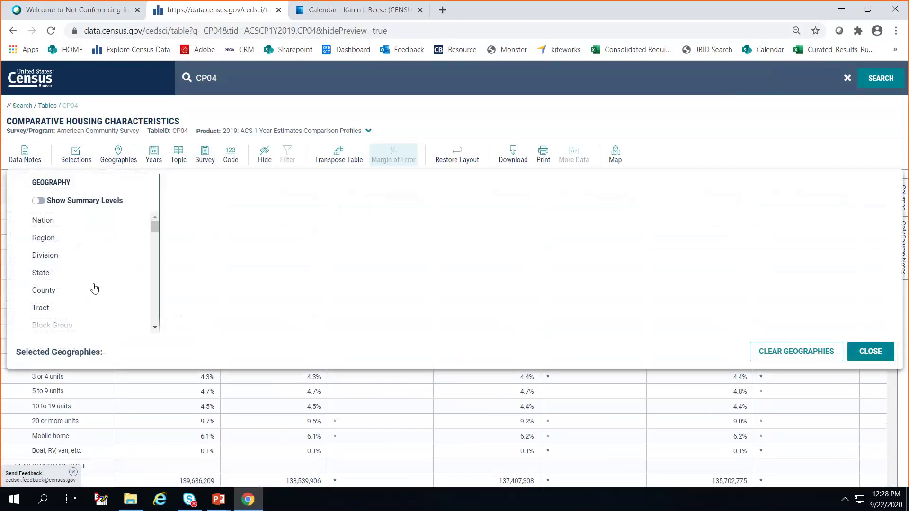
pyautogui.click(55, 296)
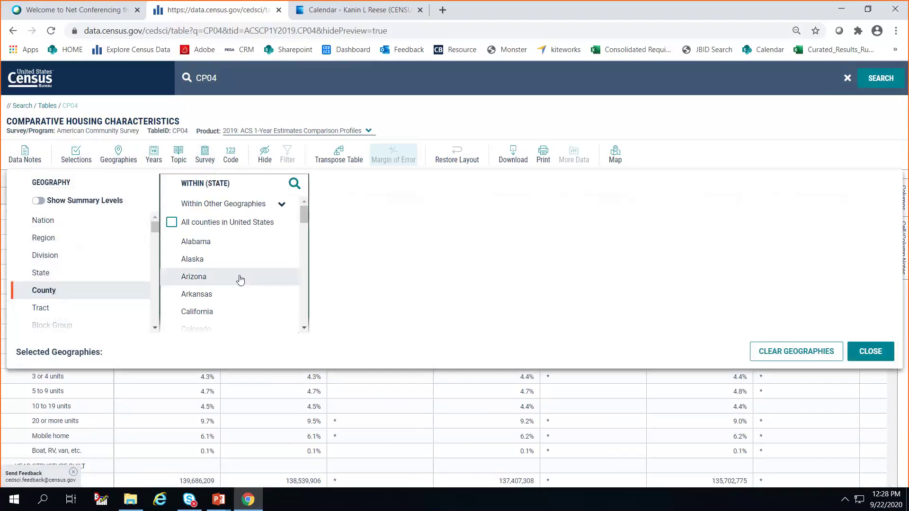
pyautogui.scroll(-15, 238, 277)
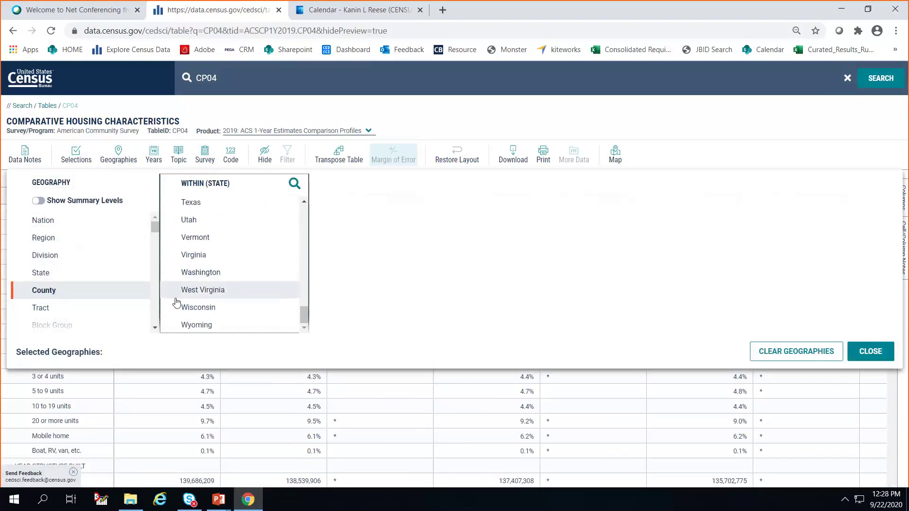
pyautogui.click(203, 275)
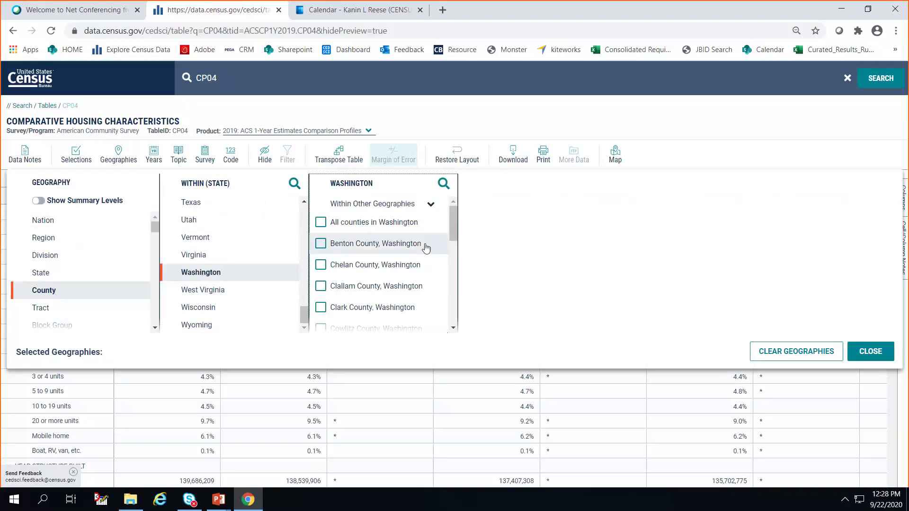
pyautogui.scroll(-5, 430, 284)
pyautogui.scroll(-2, 430, 284)
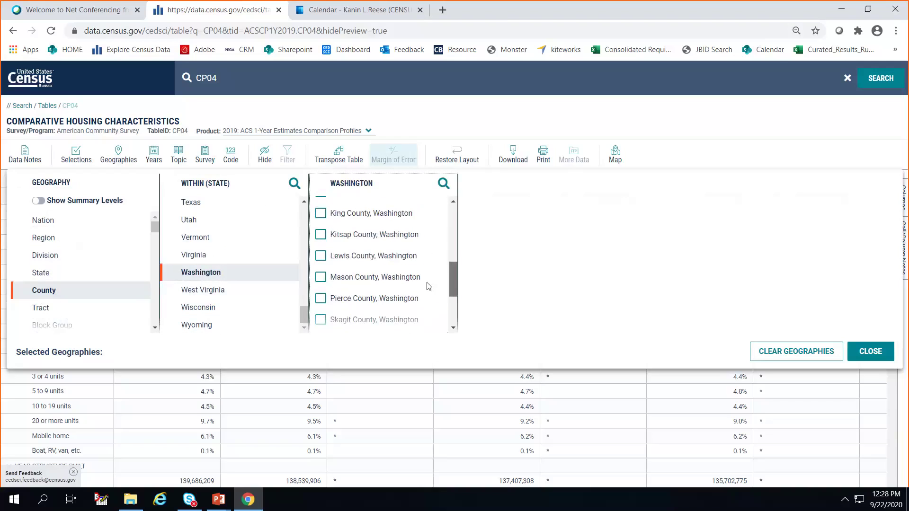
pyautogui.click(321, 216)
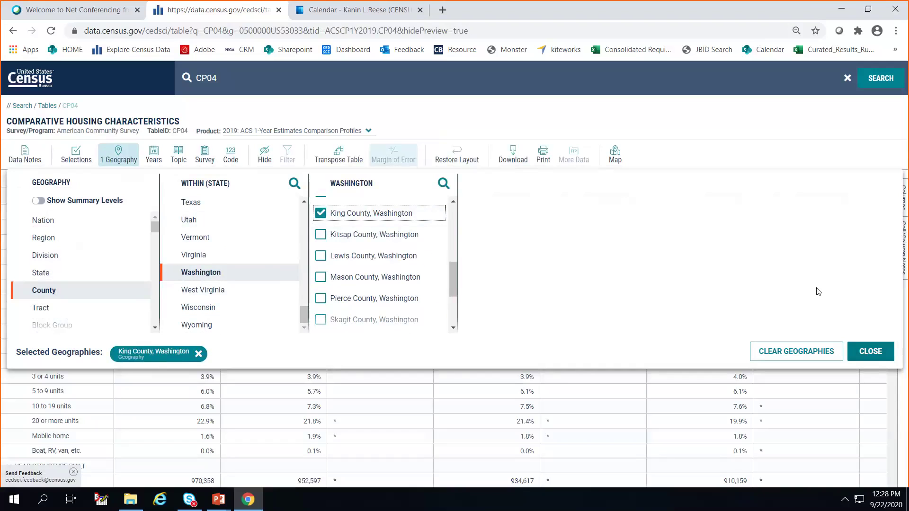
pyautogui.click(866, 356)
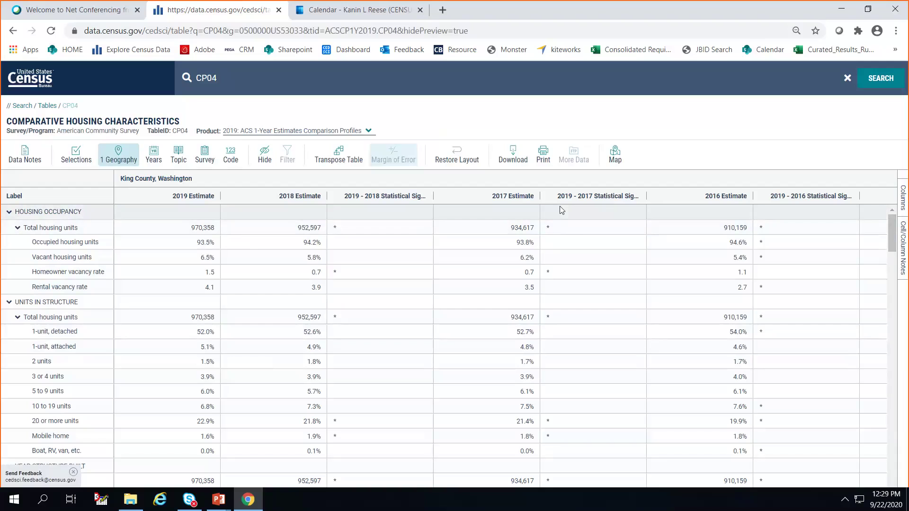
# Hide the 2018, 2017 and 2016 estimate columns and their statistical significance columns, keeping only the 2019 and 2015 comparison.
pyautogui.click(265, 158)
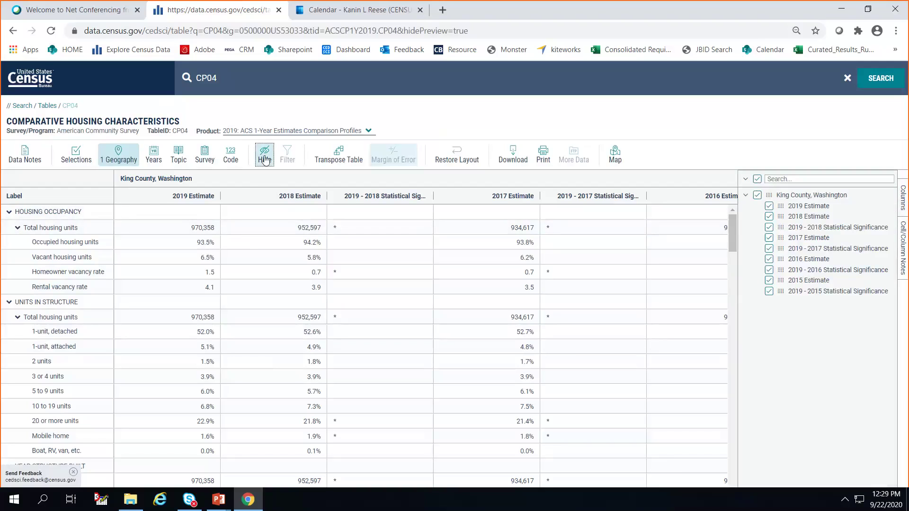
pyautogui.click(769, 216)
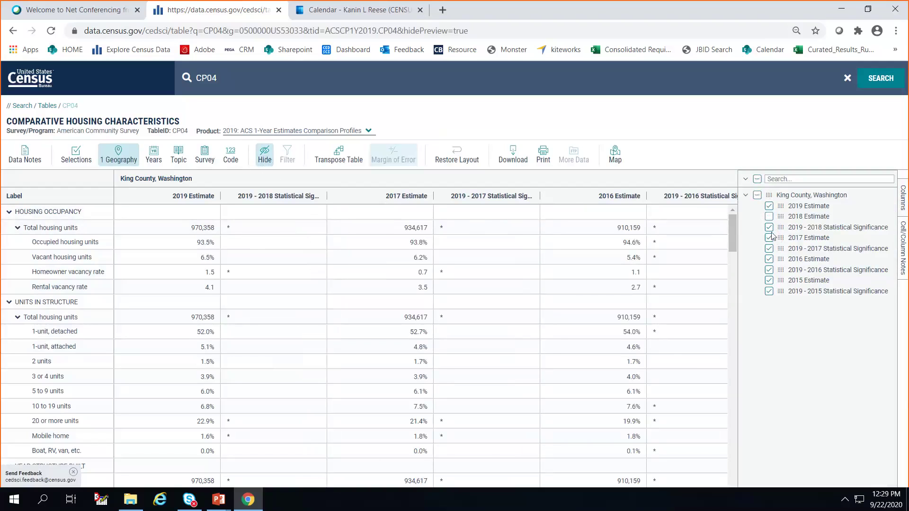
pyautogui.click(768, 229)
pyautogui.click(769, 238)
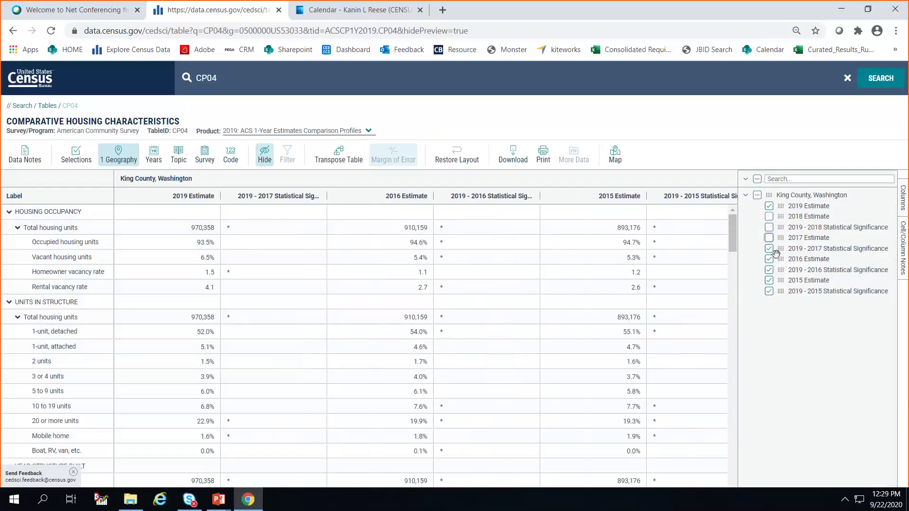
pyautogui.click(768, 249)
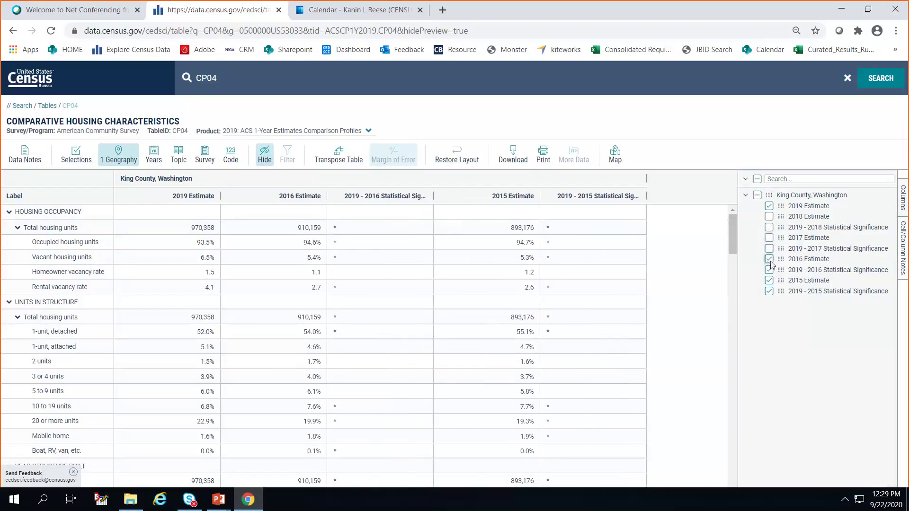
pyautogui.click(769, 259)
pyautogui.click(769, 270)
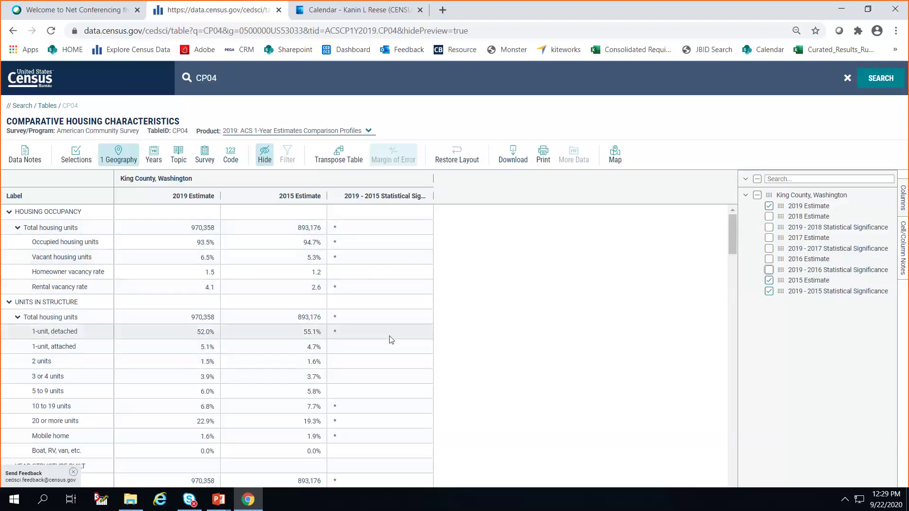
# Examine King County's 2019 and 2015 estimates and their significance markers from housing occupancy through gross rent, then return to the first rows.
pyautogui.scroll(-10, 389, 336)
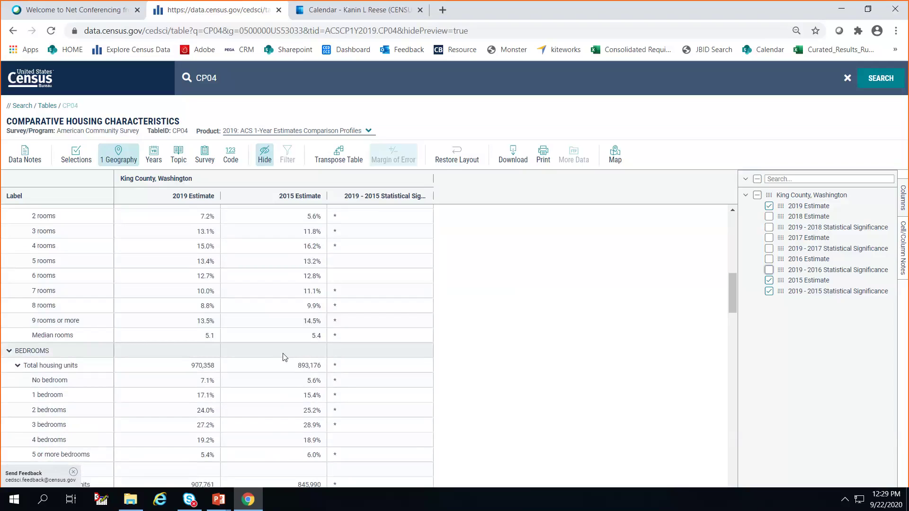
pyautogui.scroll(-7, 363, 366)
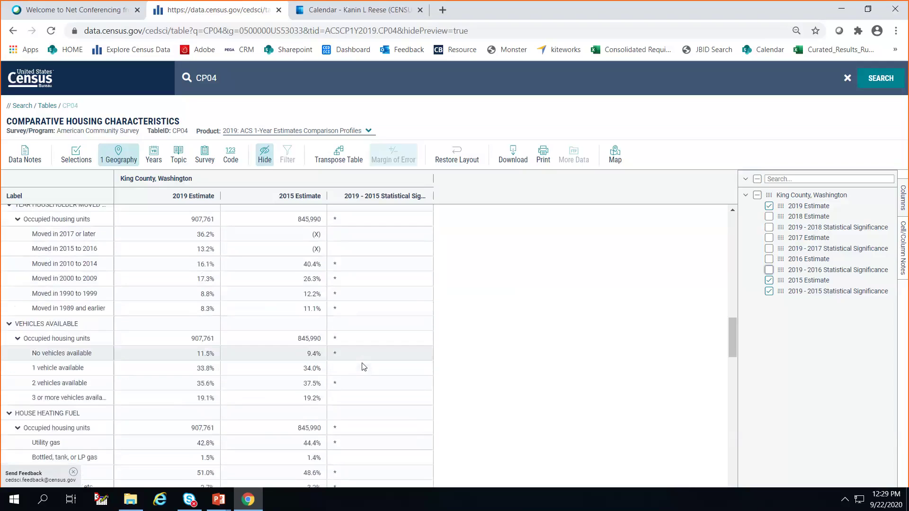
pyautogui.scroll(-6, 364, 367)
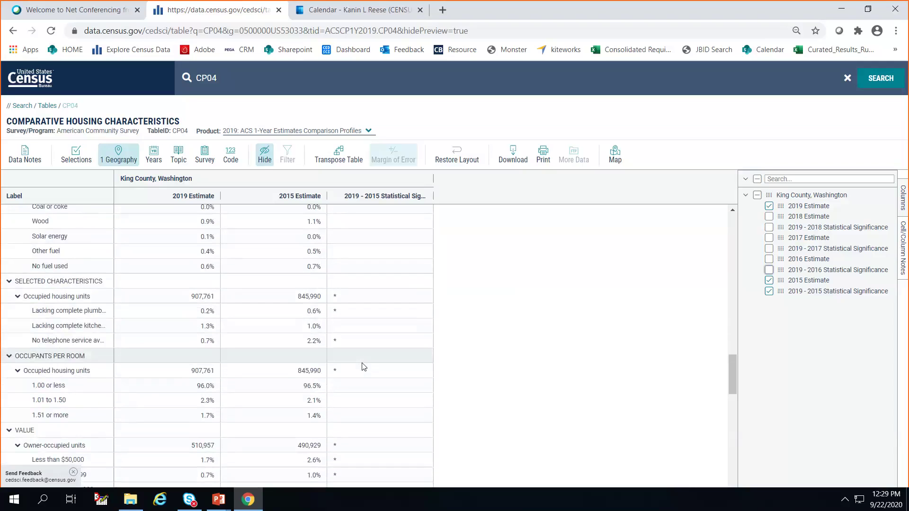
pyautogui.scroll(-4, 363, 367)
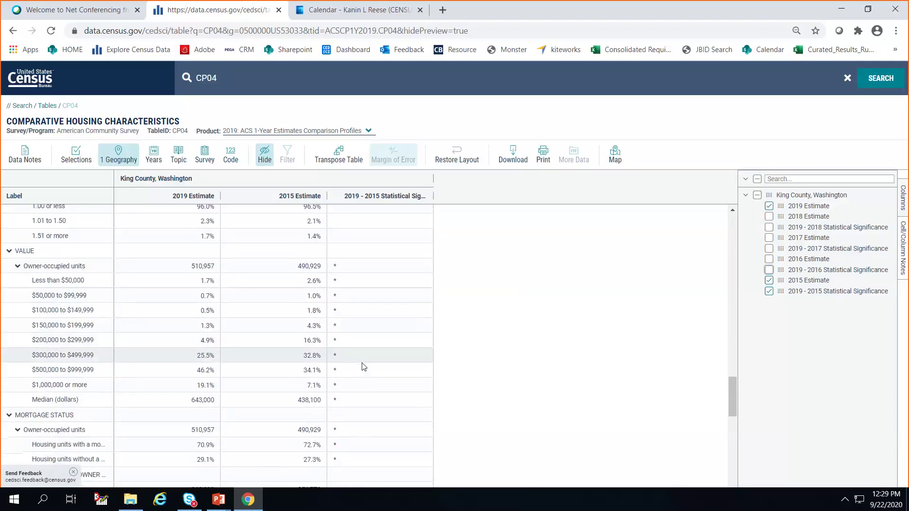
pyautogui.scroll(-5, 363, 367)
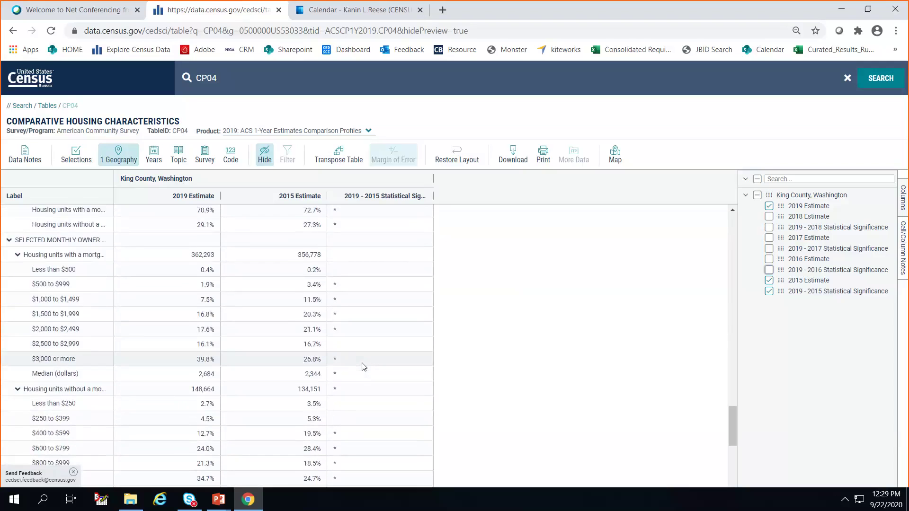
pyautogui.scroll(-4, 363, 367)
pyautogui.scroll(-5, 364, 367)
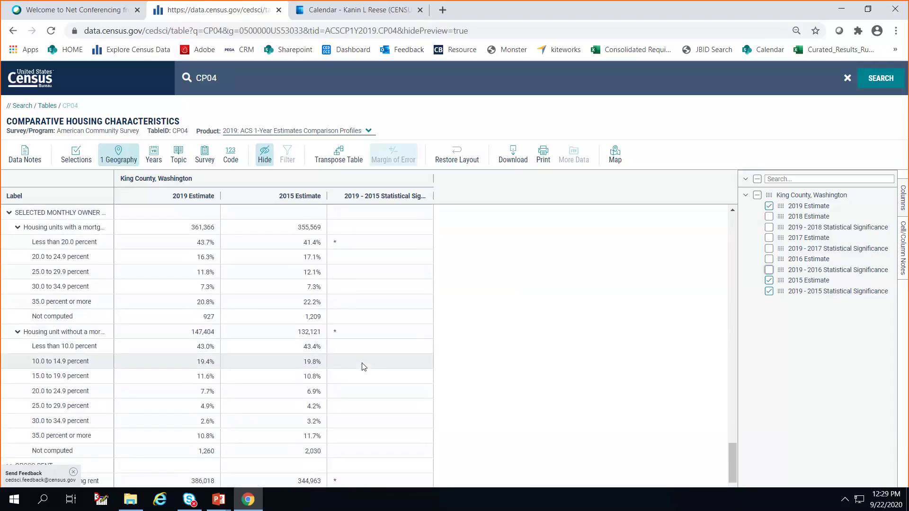
pyautogui.scroll(-1, 363, 367)
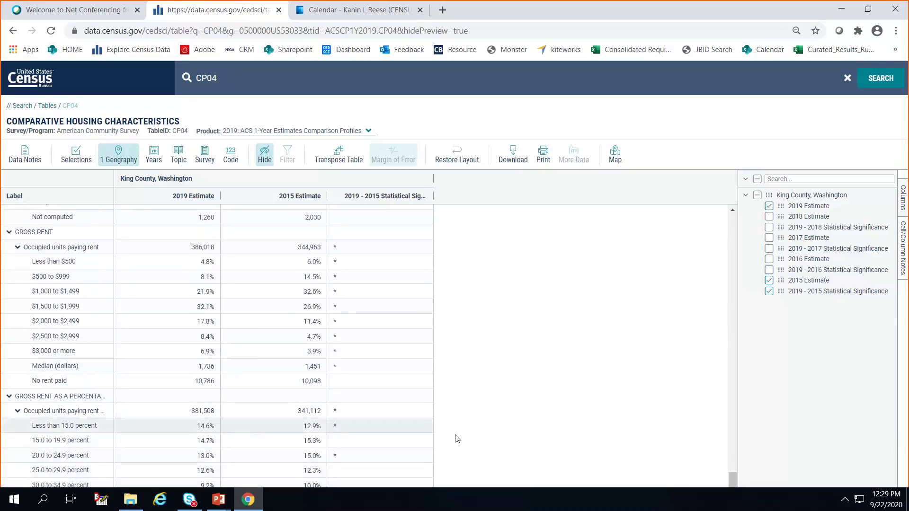
pyautogui.scroll(2, 248, 383)
pyautogui.scroll(2, 249, 384)
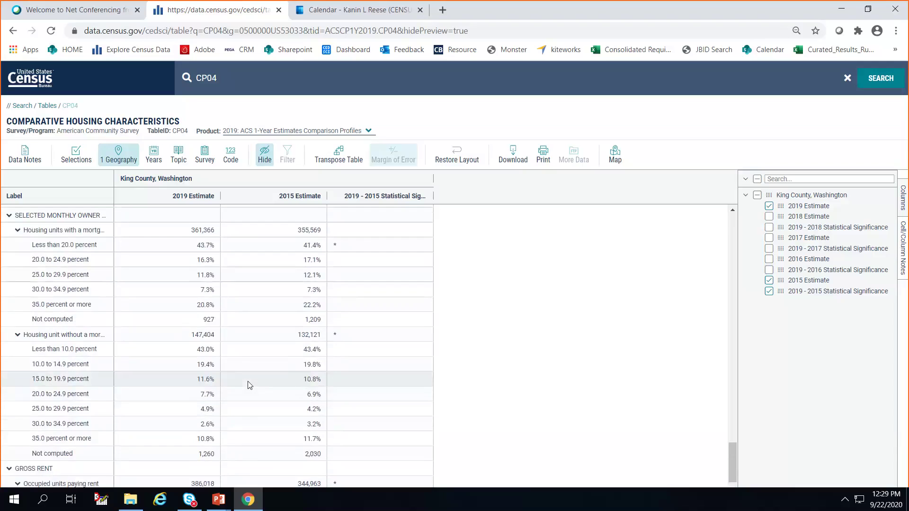
pyautogui.scroll(4, 249, 384)
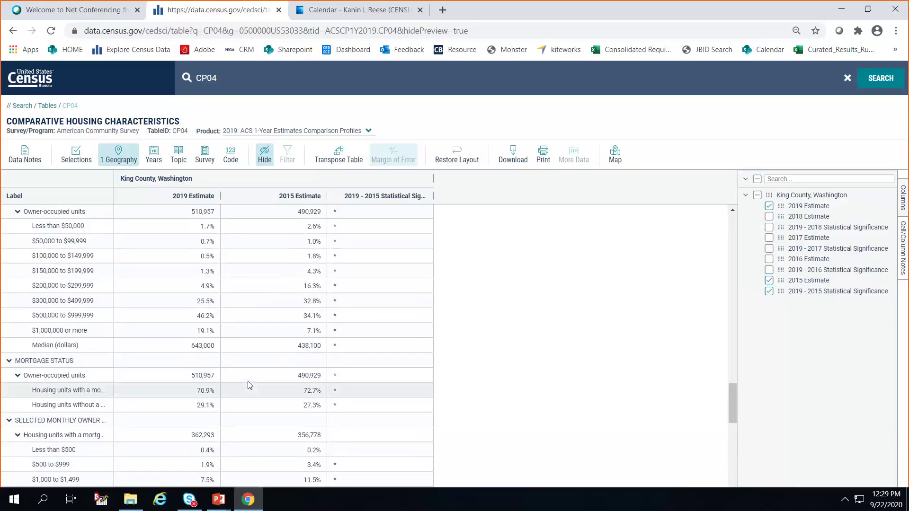
pyautogui.scroll(5, 250, 385)
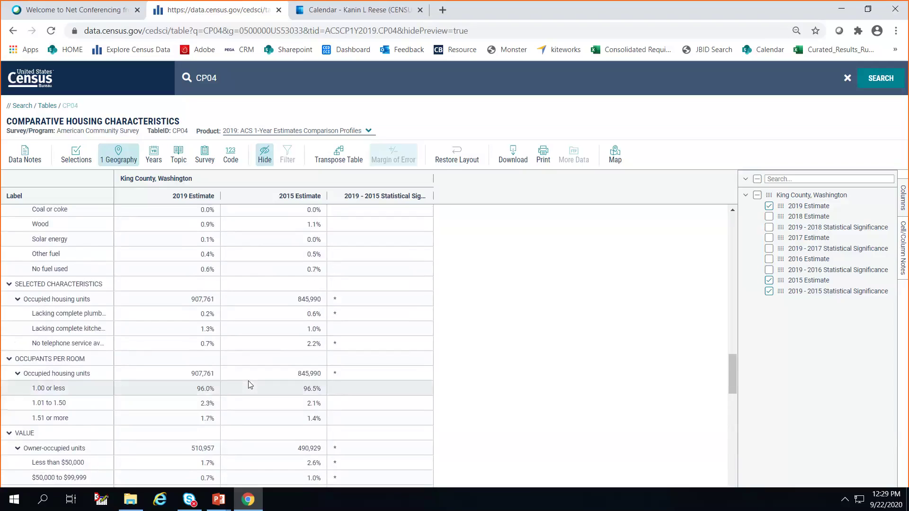
pyautogui.scroll(8, 250, 385)
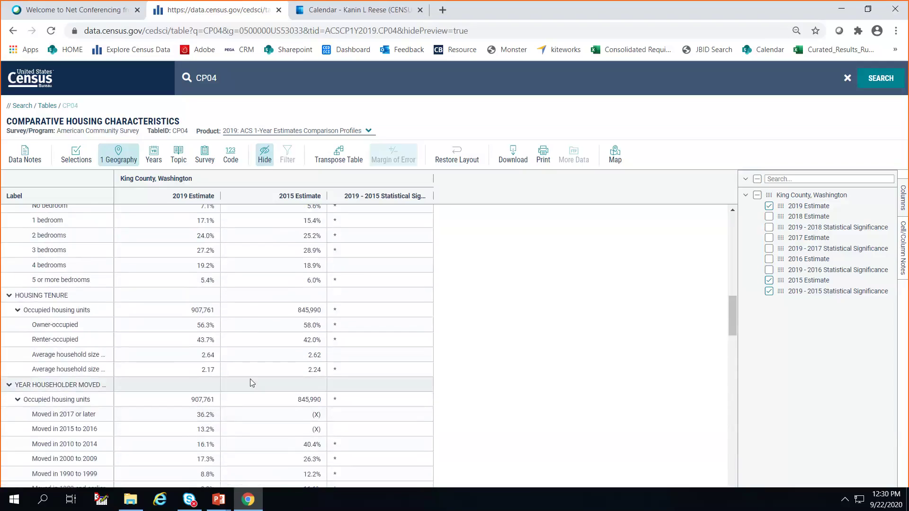
pyautogui.scroll(9, 251, 383)
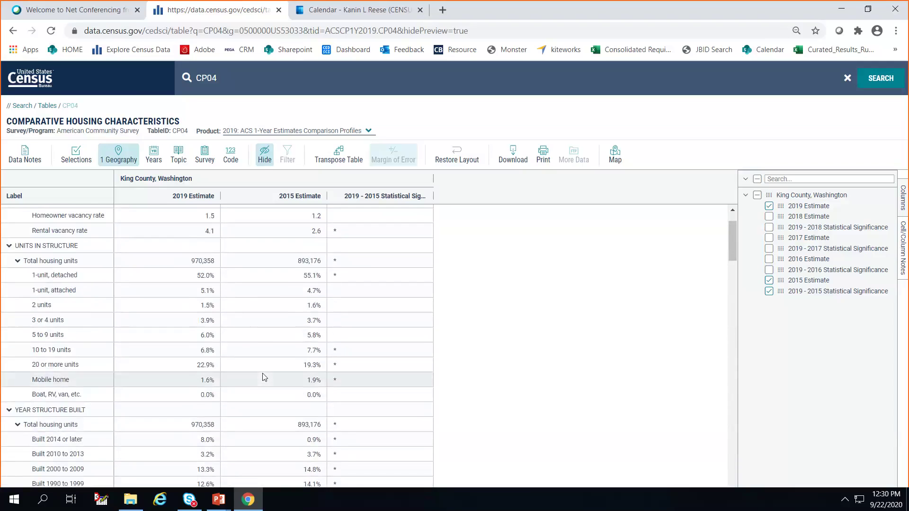
pyautogui.scroll(2, 263, 376)
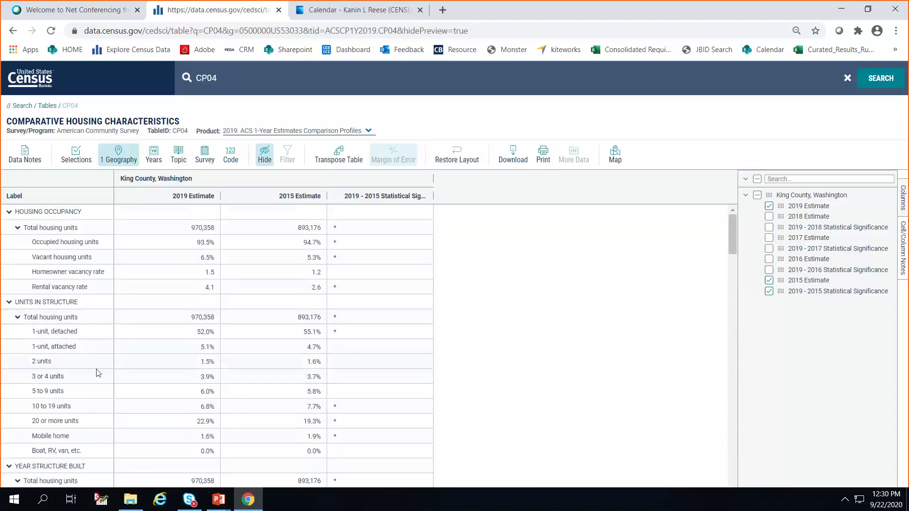
# Export the customized King County table as an Excel (.xlsx) file.
pyautogui.rightClick(404, 302)
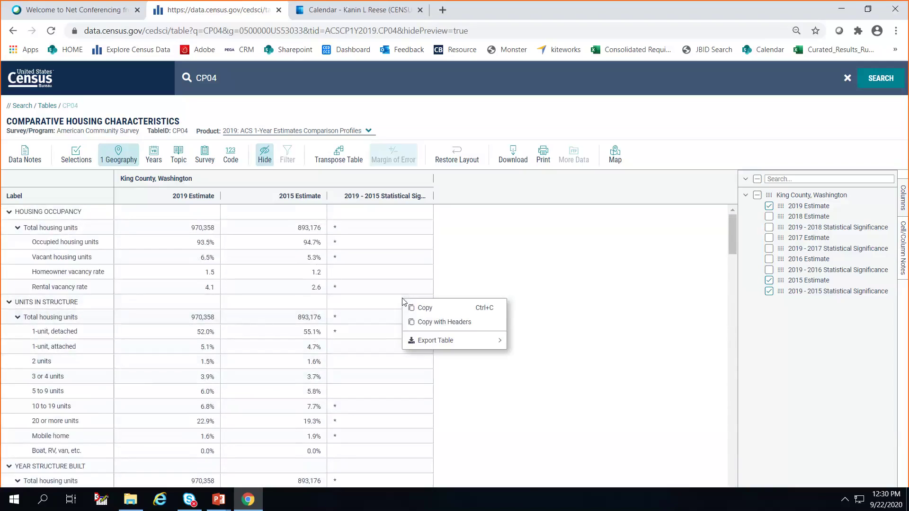
pyautogui.moveTo(429, 346)
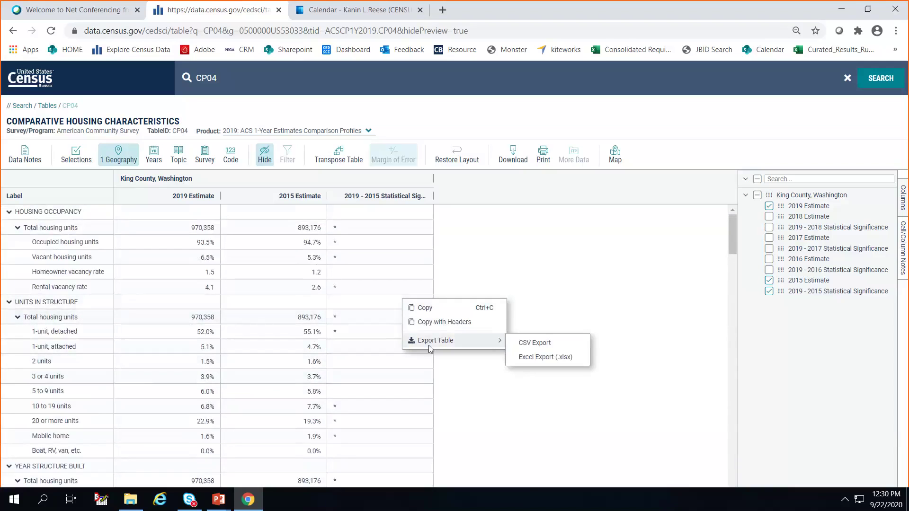
pyautogui.click(375, 298)
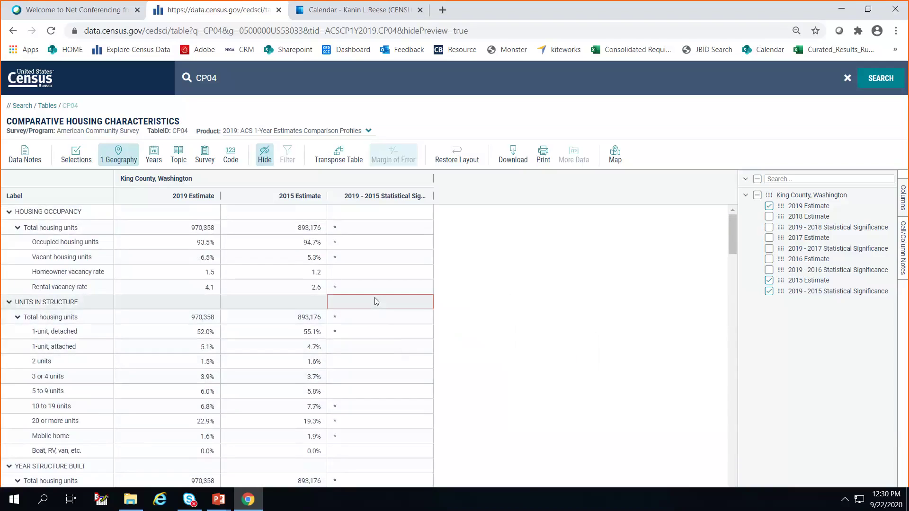
pyautogui.rightClick(375, 298)
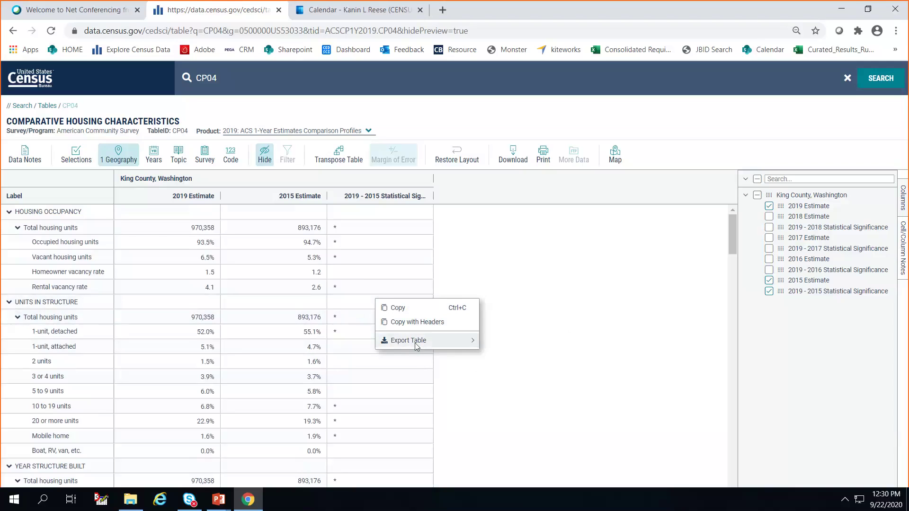
pyautogui.moveTo(416, 340)
pyautogui.click(519, 358)
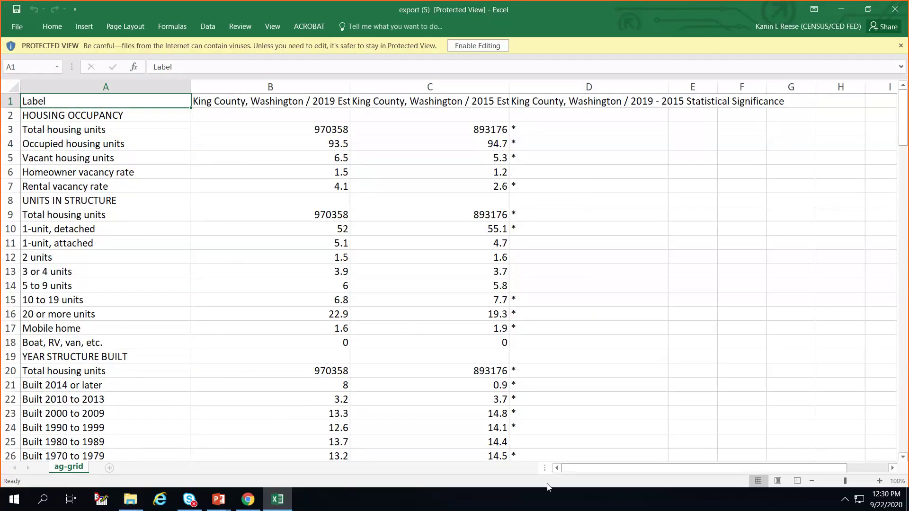
# Minimize the exported Excel workbook to return to data.census.gov in Chrome, and open the copy and export options from the Units in Structure row.
pyautogui.click(853, 197)
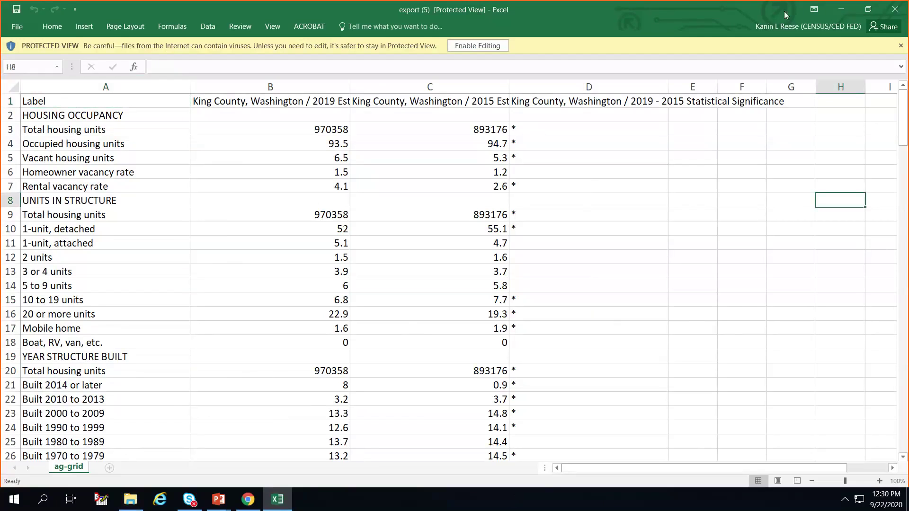
pyautogui.click(842, 11)
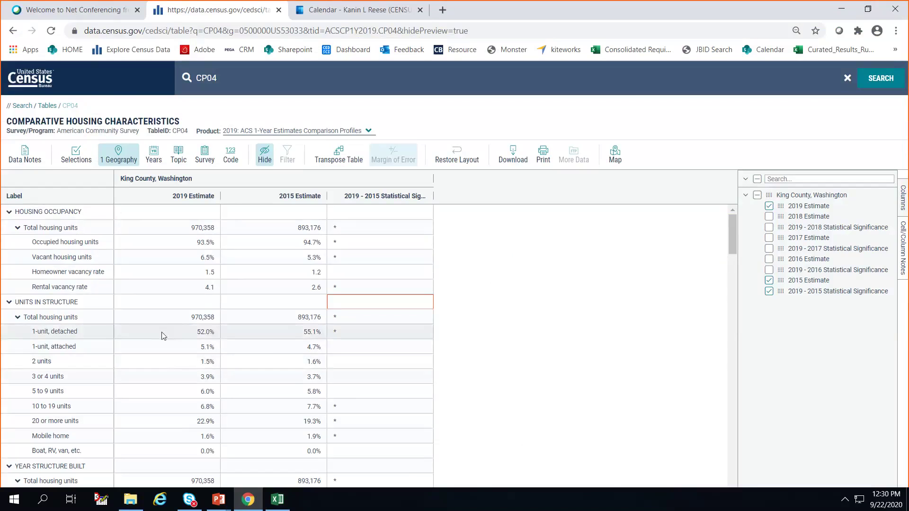
pyautogui.click(166, 303)
pyautogui.rightClick(167, 304)
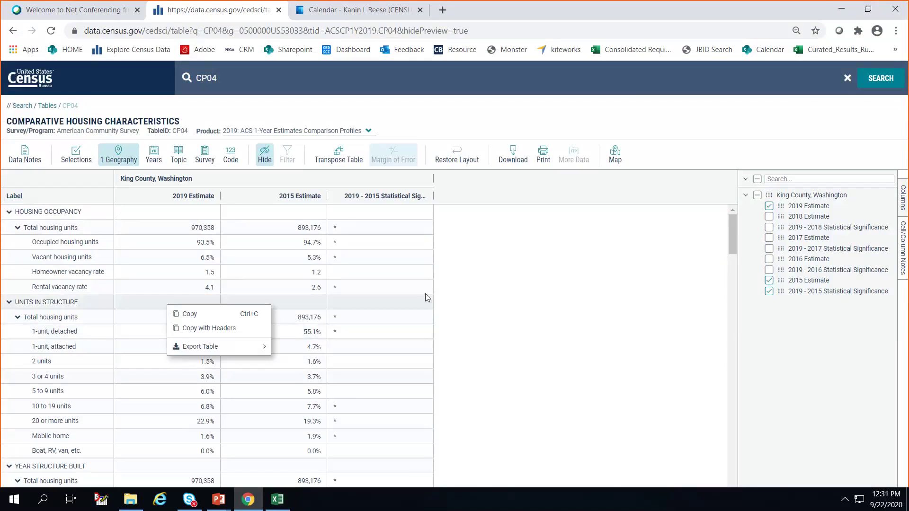
# Open the print preview of the customized table and examine the paper size, scale, margins and pages-per-sheet options.
pyautogui.click(549, 153)
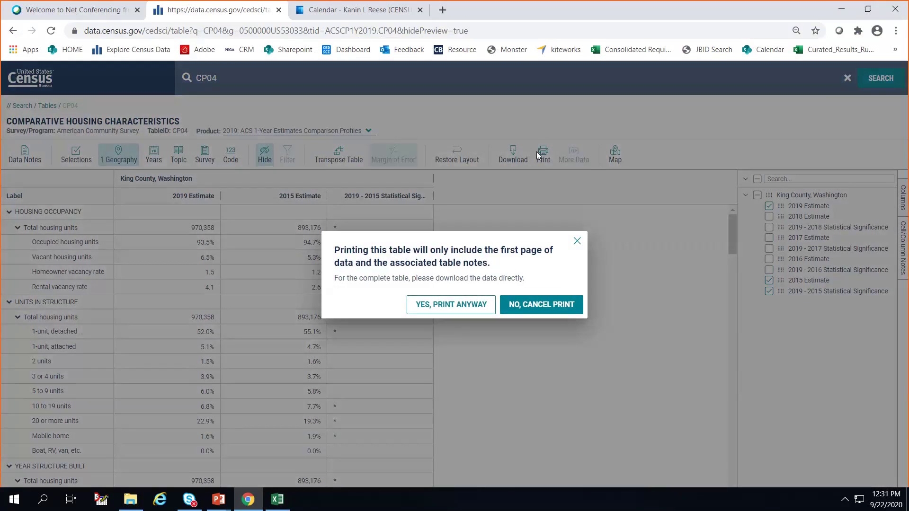
pyautogui.click(468, 306)
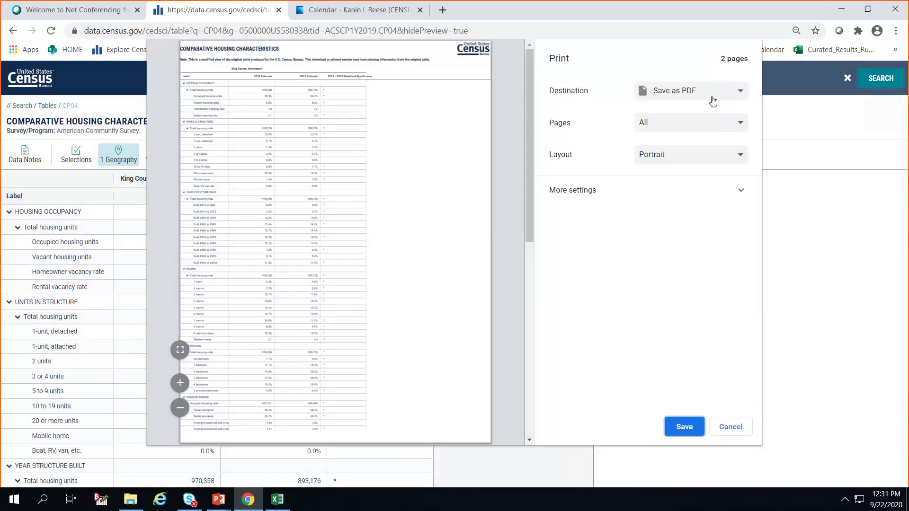
pyautogui.click(737, 194)
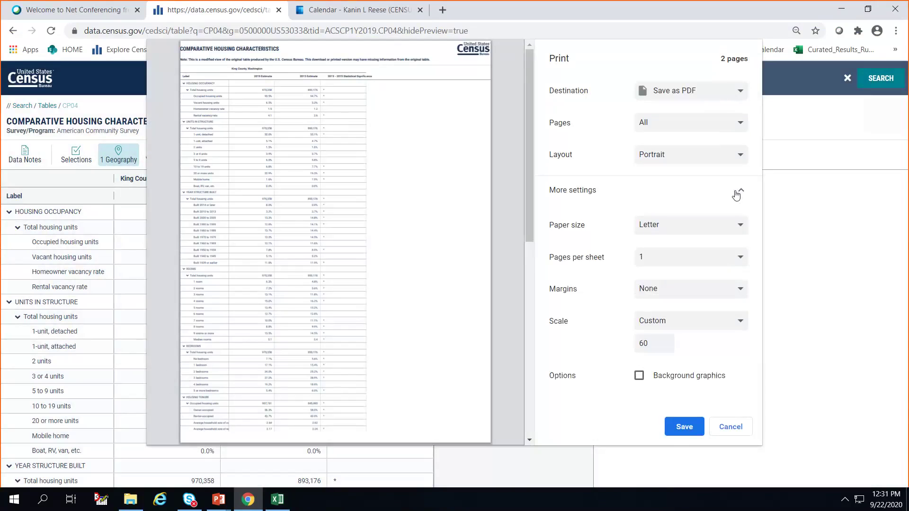
pyautogui.click(743, 229)
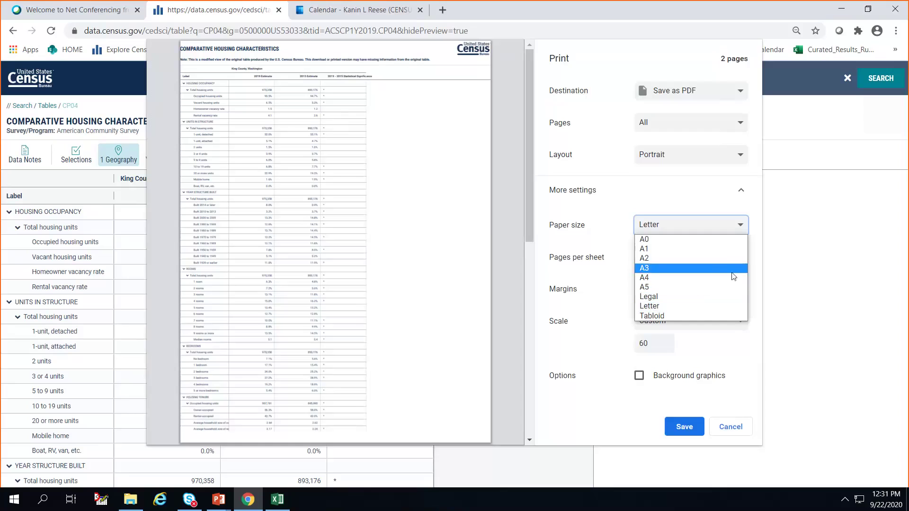
pyautogui.click(694, 225)
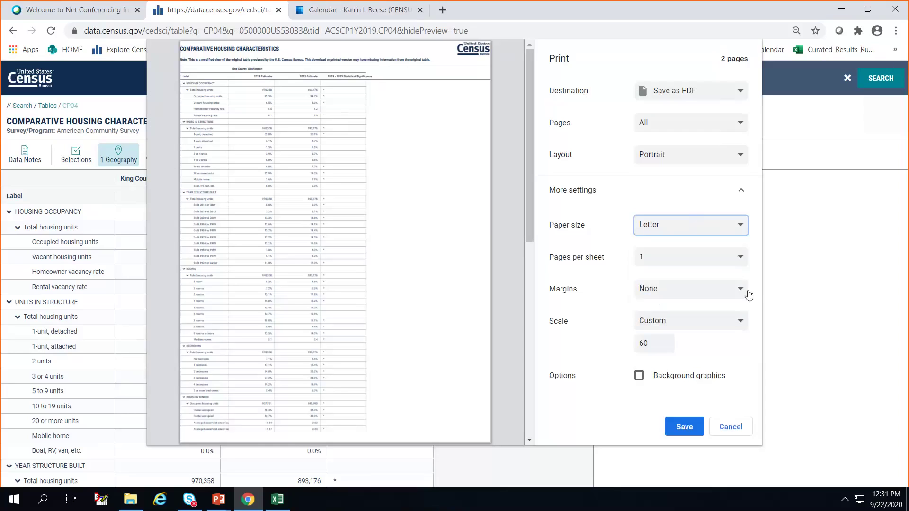
pyautogui.click(734, 323)
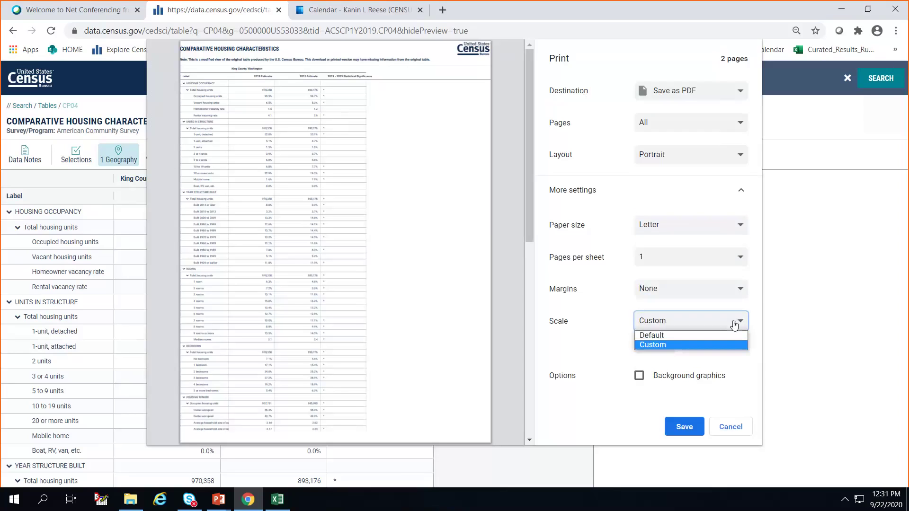
pyautogui.click(737, 289)
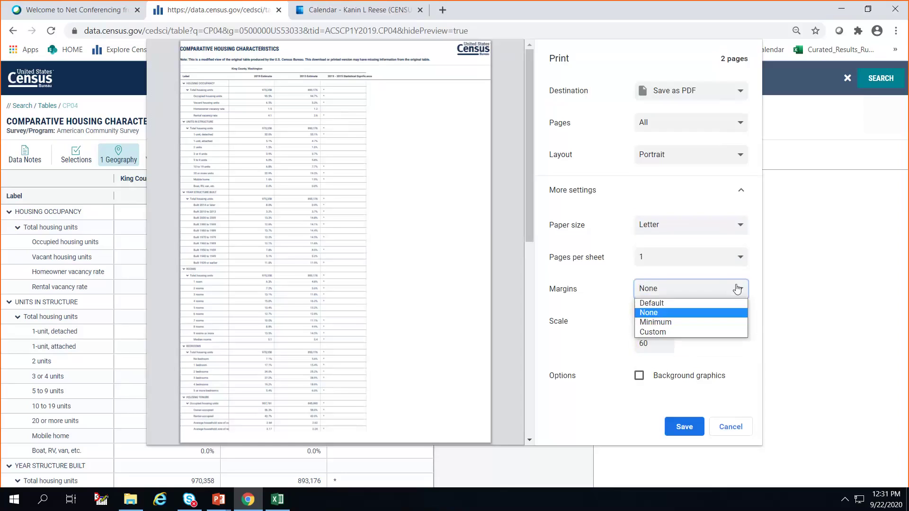
pyautogui.click(737, 258)
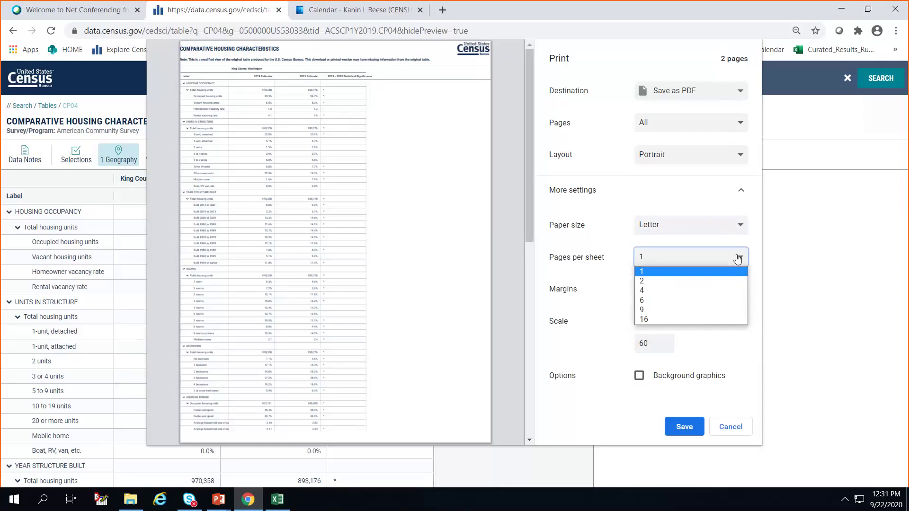
# Set the print layout to Landscape and the margins to Custom.
pyautogui.click(738, 164)
pyautogui.click(690, 183)
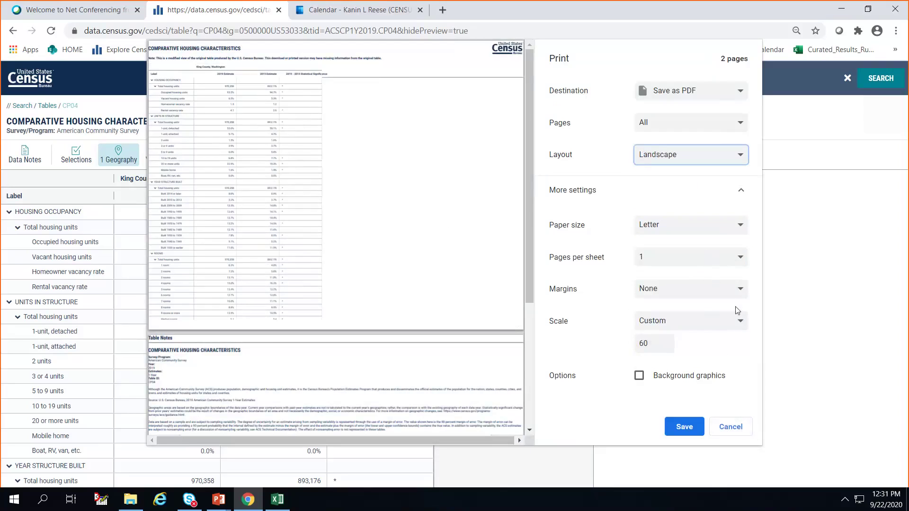
pyautogui.click(726, 293)
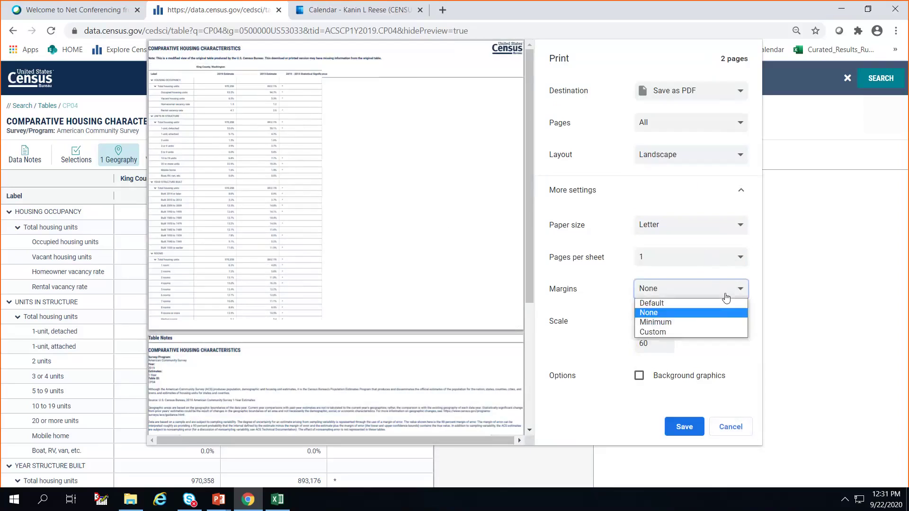
pyautogui.click(691, 332)
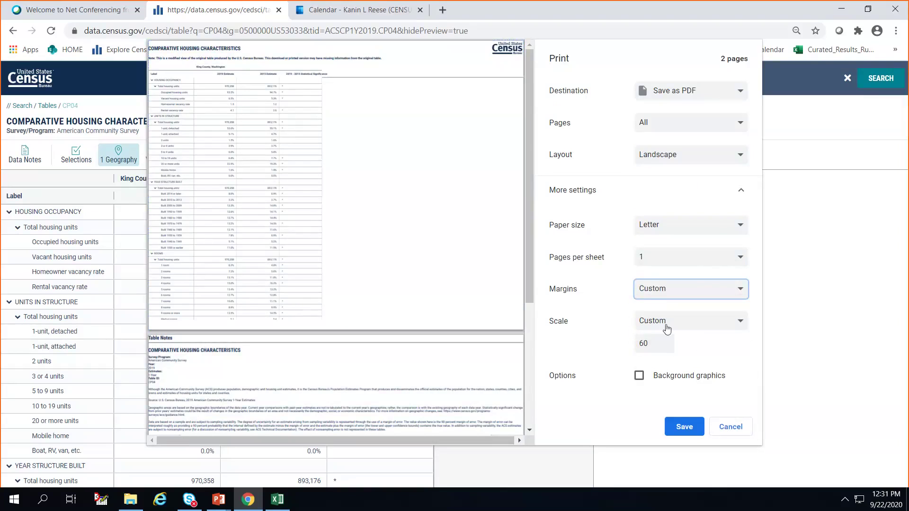
# Reduce the custom print scale to 44 and cancel the print.
pyautogui.click(666, 346)
pyautogui.click(665, 346)
pyautogui.click(665, 346)
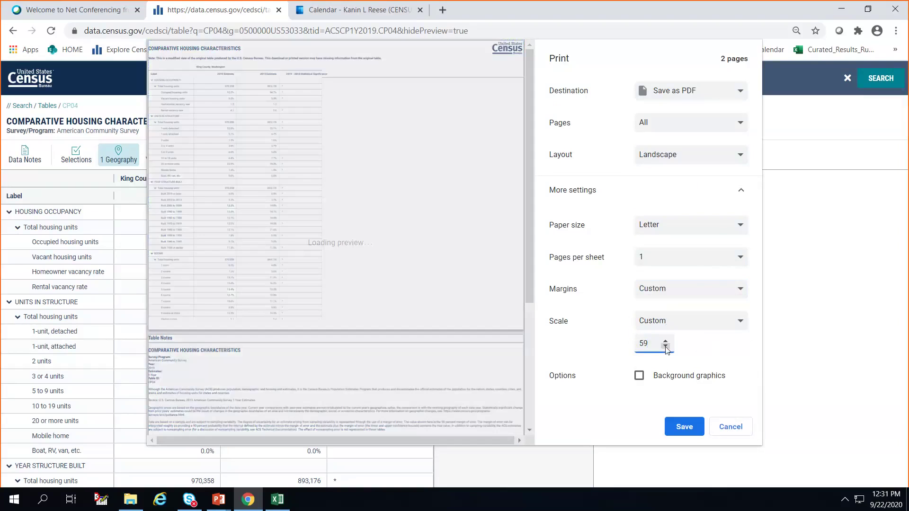
pyautogui.click(666, 346)
pyautogui.click(666, 347)
pyautogui.click(665, 346)
pyautogui.click(665, 347)
pyautogui.click(666, 347)
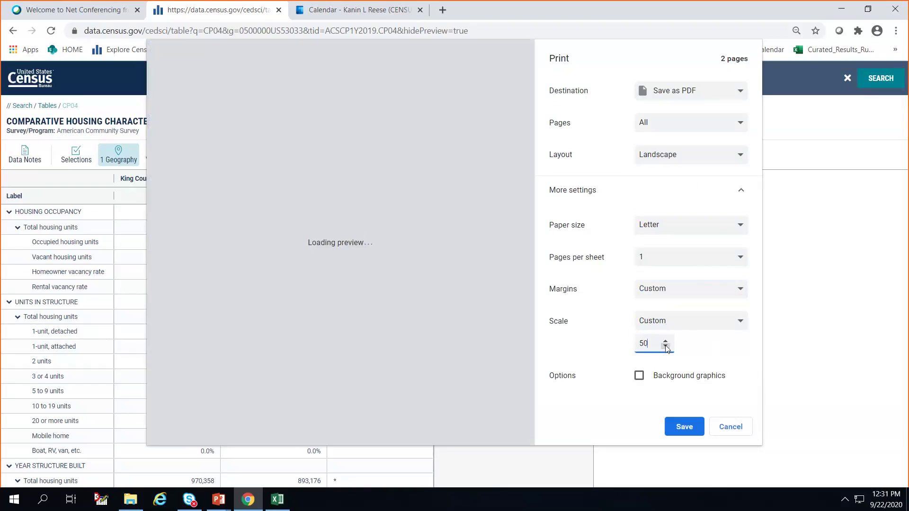
pyautogui.click(665, 347)
pyautogui.click(665, 347)
pyautogui.click(666, 347)
pyautogui.click(665, 347)
pyautogui.click(666, 347)
pyautogui.click(666, 347)
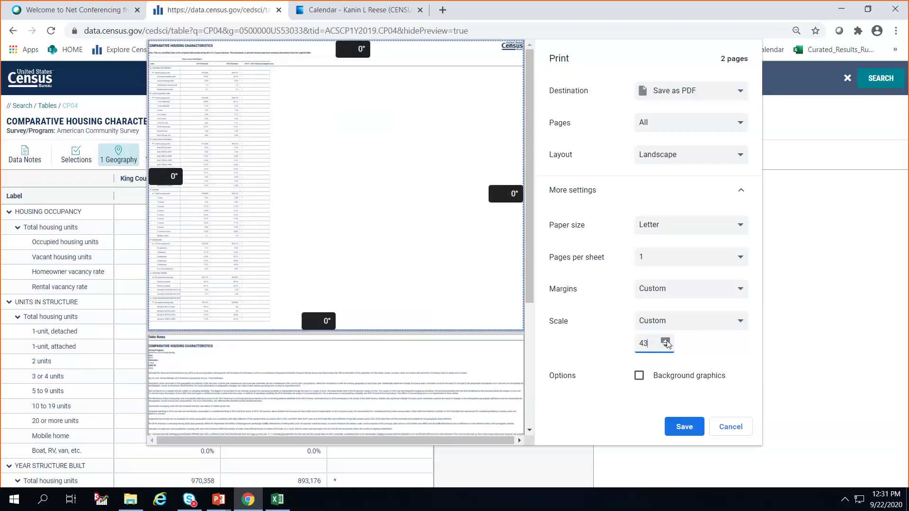
pyautogui.click(666, 342)
pyautogui.click(665, 341)
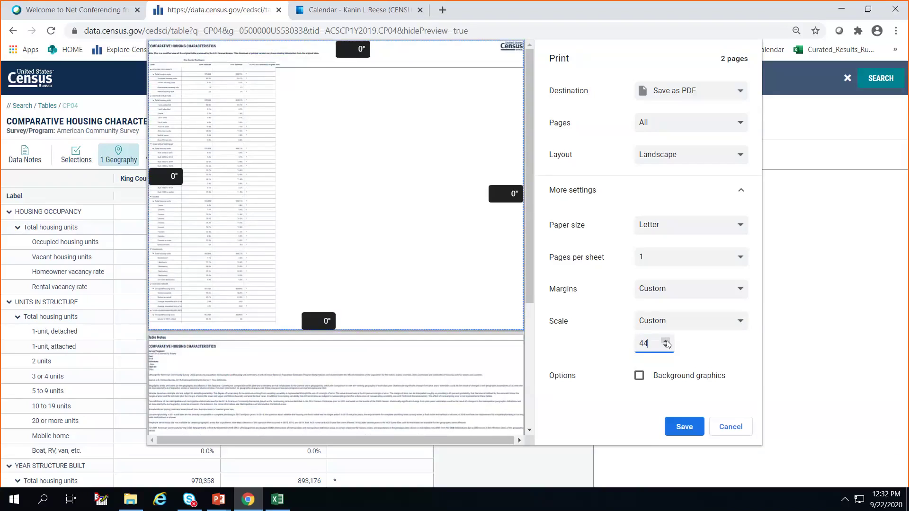
pyautogui.click(731, 427)
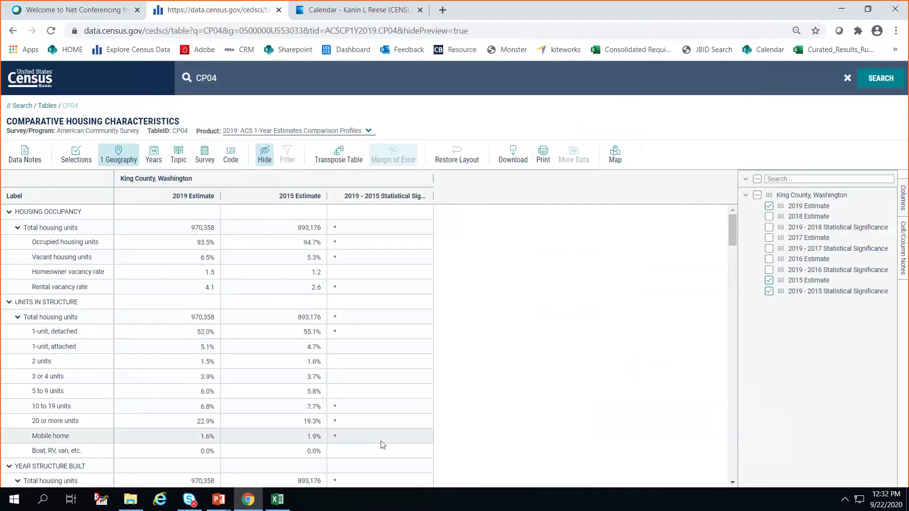
# Replace the current search term with CP03 and run the search, keeping the King County, Washington geography filter.
pyautogui.moveTo(274, 498)
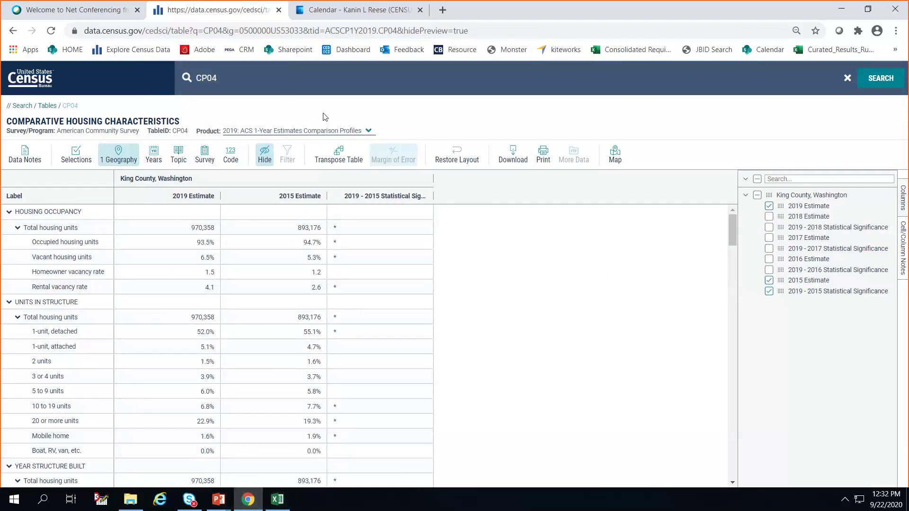
pyautogui.click(284, 79)
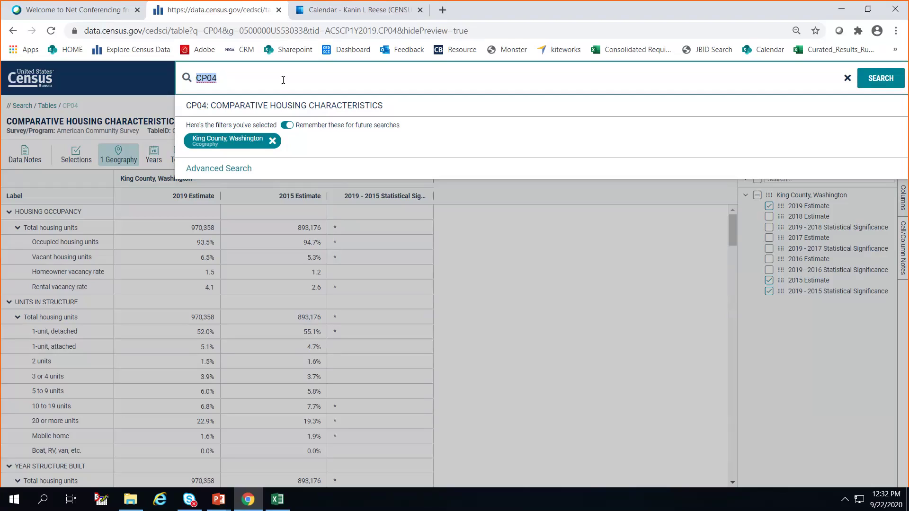
pyautogui.press('BackSpace')
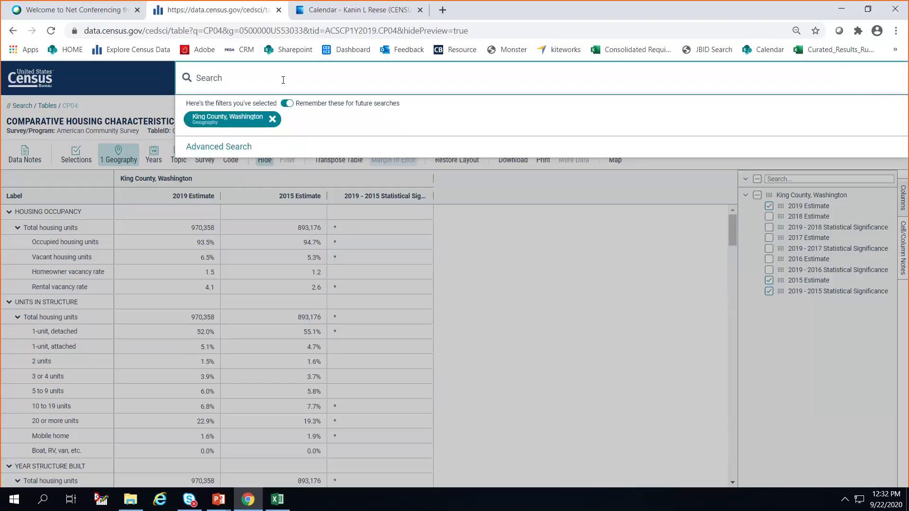
pyautogui.write('CP03')
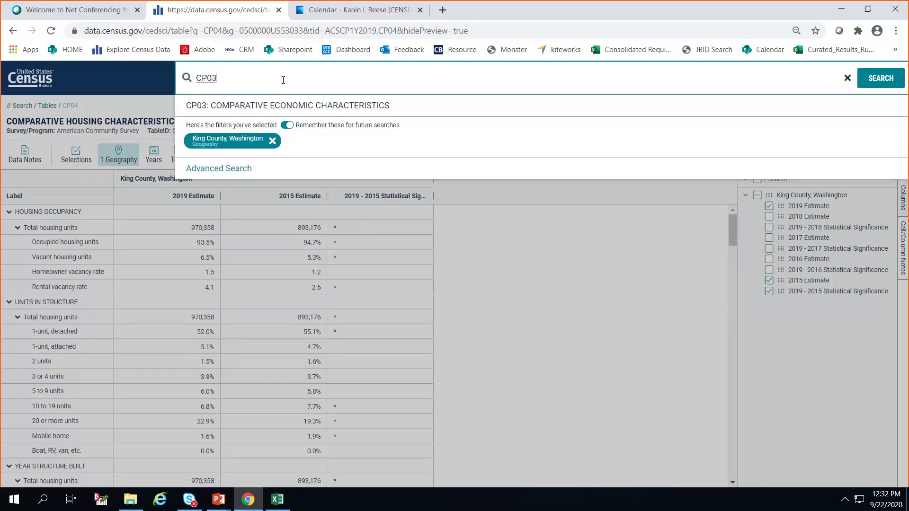
pyautogui.press('Return')
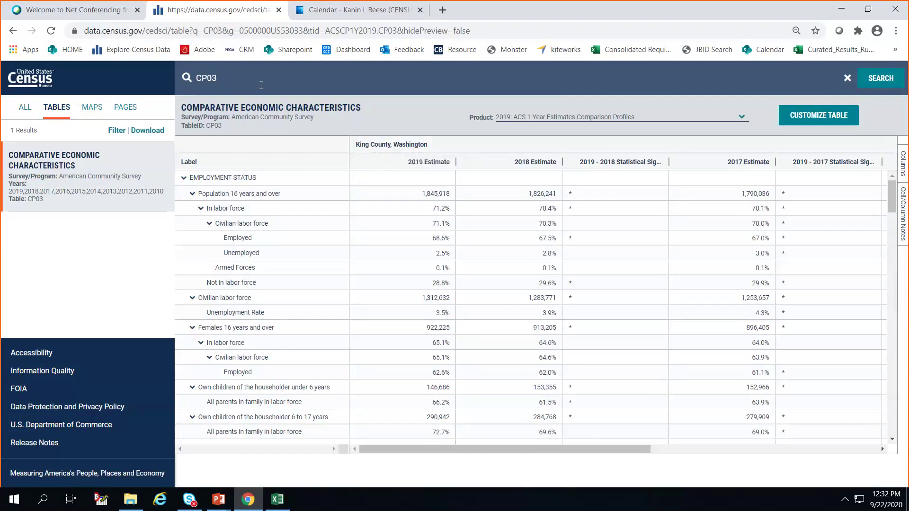
# Open Advanced Search from the search suggestions and look at its Table ID field.
pyautogui.click(207, 77)
pyautogui.click(236, 177)
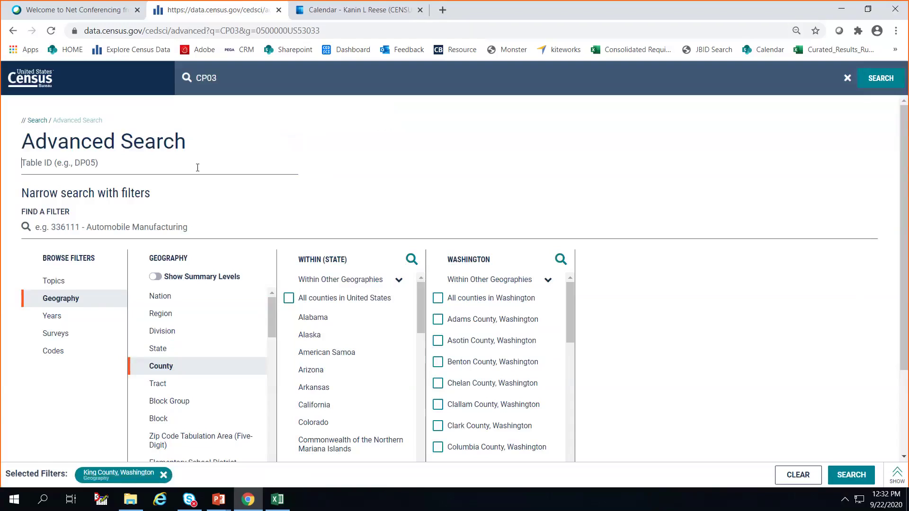
pyautogui.click(79, 170)
# Run the CP03 search again and open the Comparative Economic Characteristics table from the results.
pyautogui.click(247, 88)
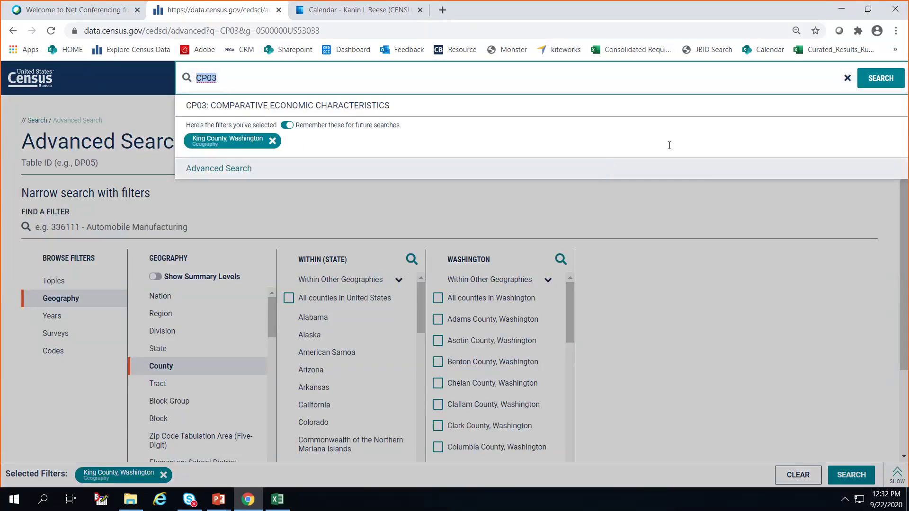
pyautogui.click(461, 77)
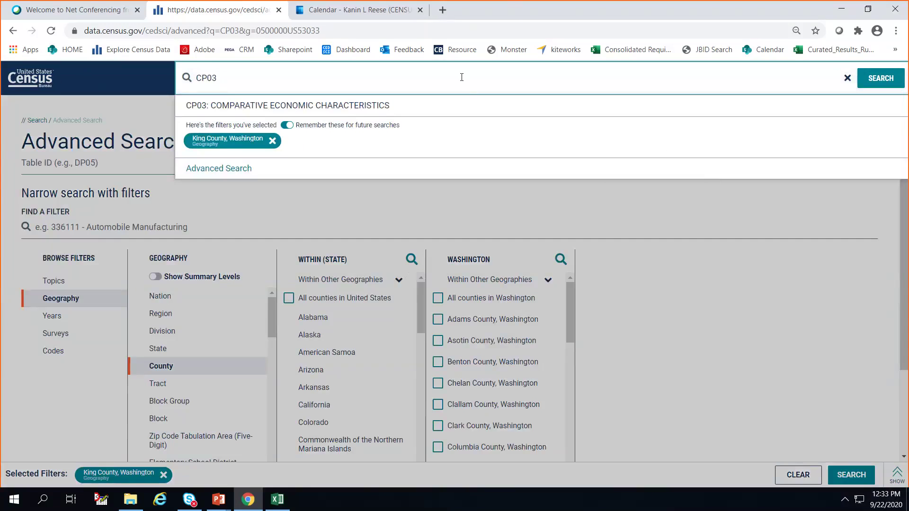
pyautogui.press('Return')
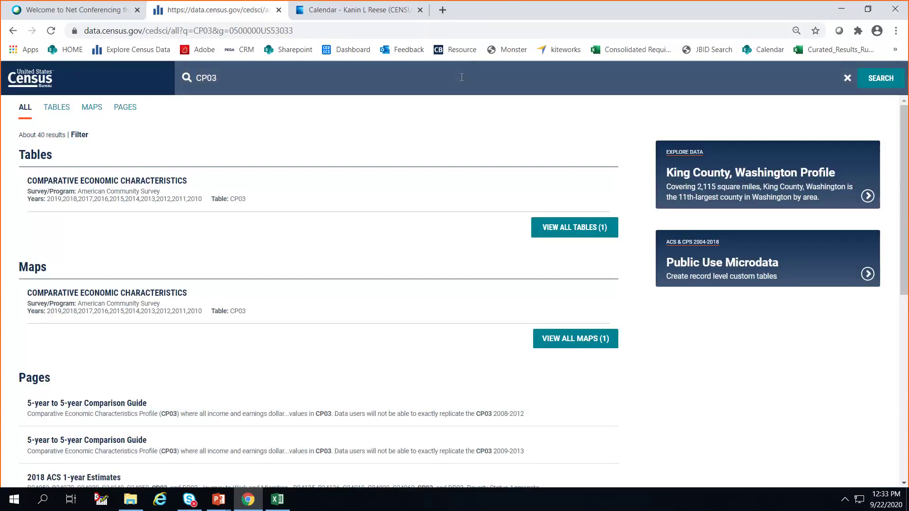
pyautogui.click(132, 183)
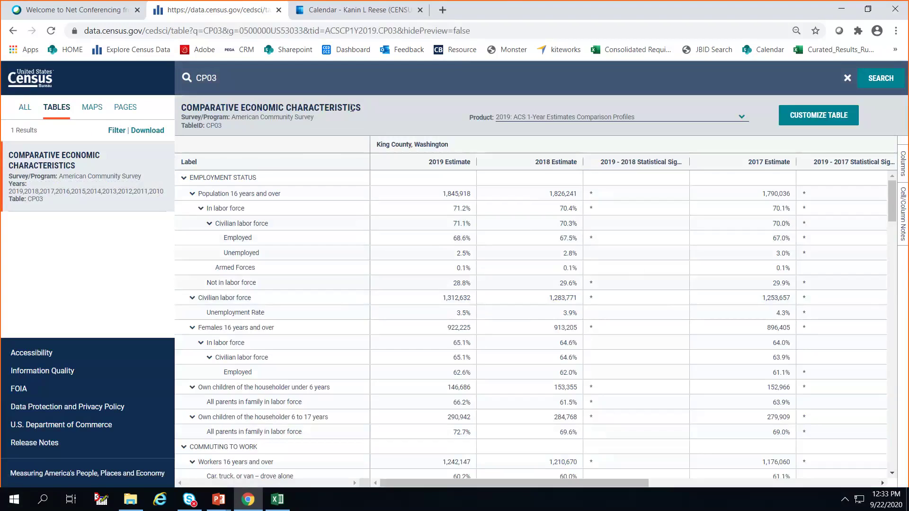
# Check the remembered King County filter in the search suggestions, dismiss them and return to the data.census.gov home page.
pyautogui.click(327, 78)
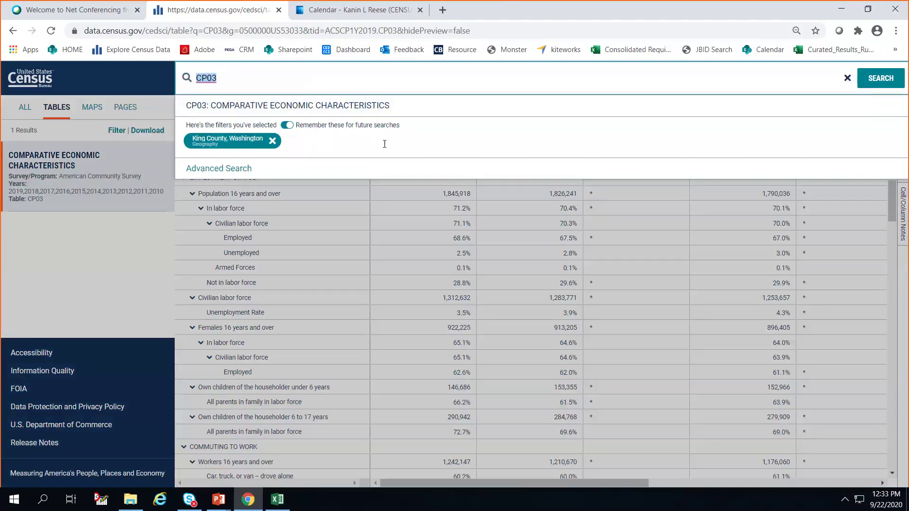
pyautogui.click(371, 208)
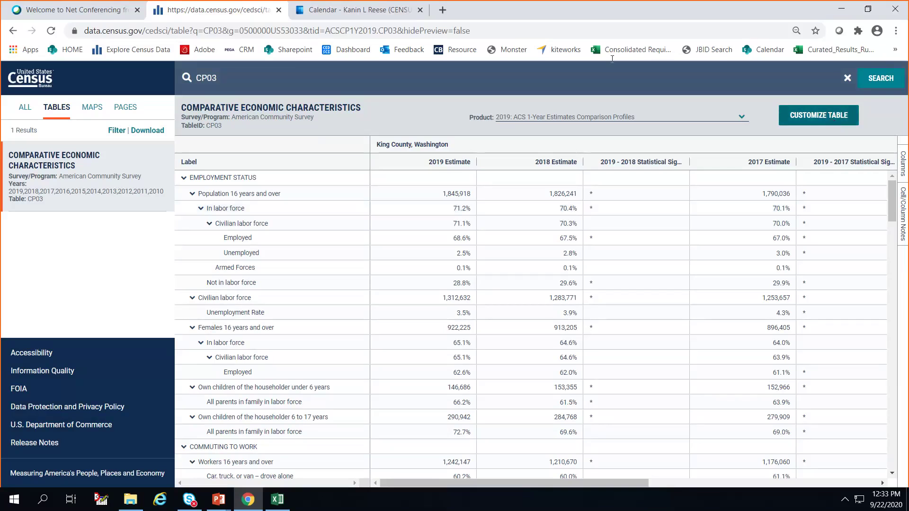
pyautogui.click(40, 81)
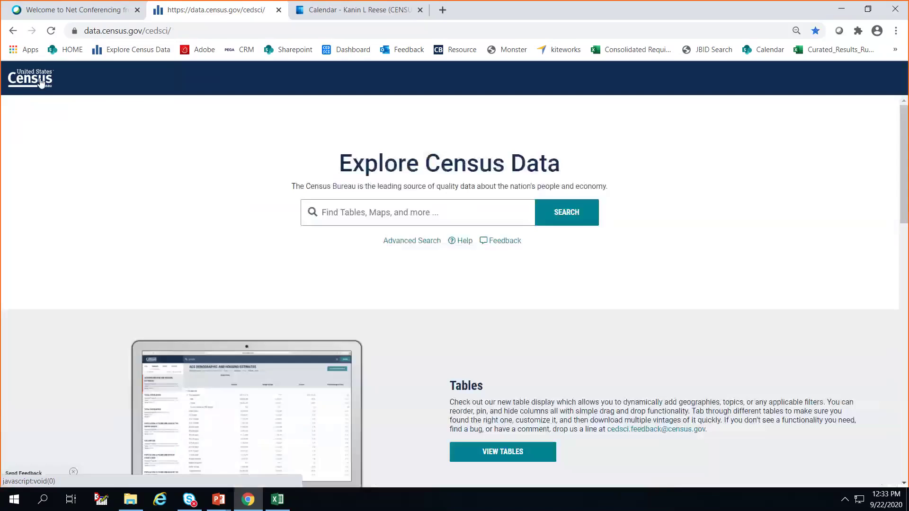
# Switch to the PowerPoint presentation, review the data.census.gov Demo slide and return to Chrome by minimizing PowerPoint.
pyautogui.click(219, 499)
pyautogui.click(114, 474)
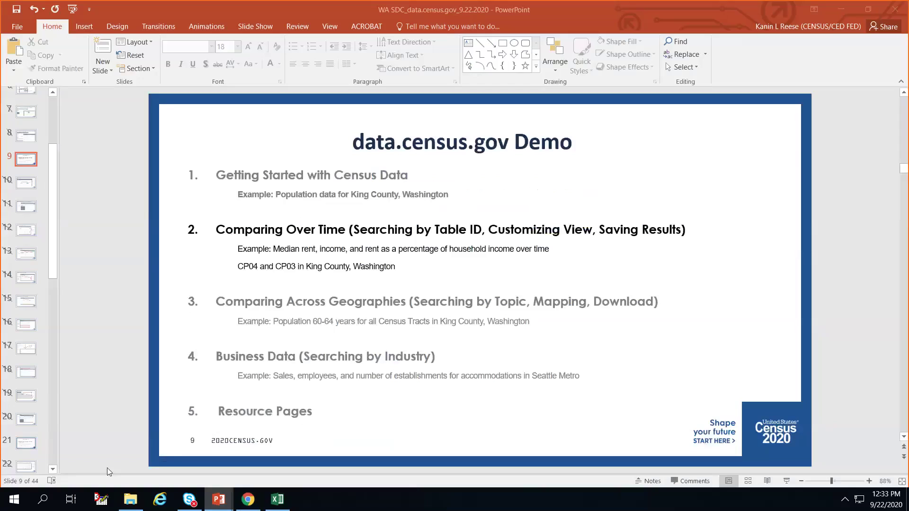
pyautogui.scroll(-4, 42, 403)
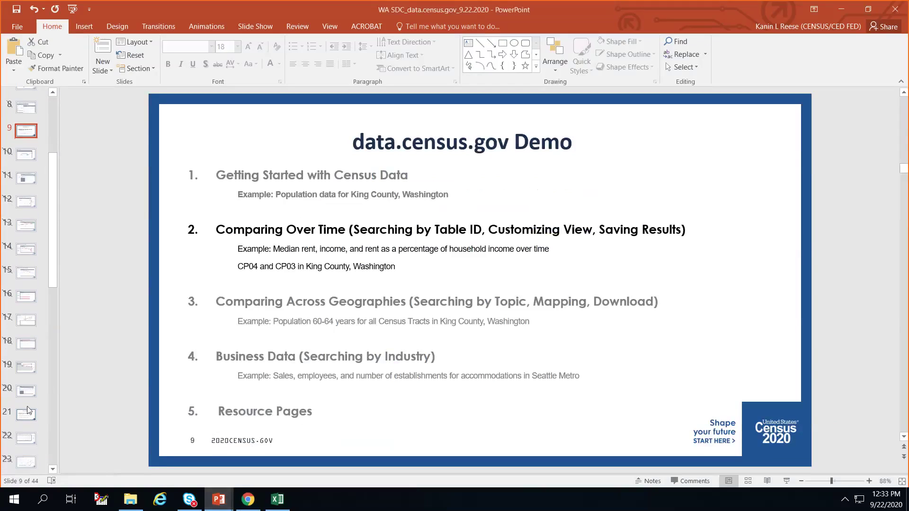
pyautogui.scroll(-3, 41, 445)
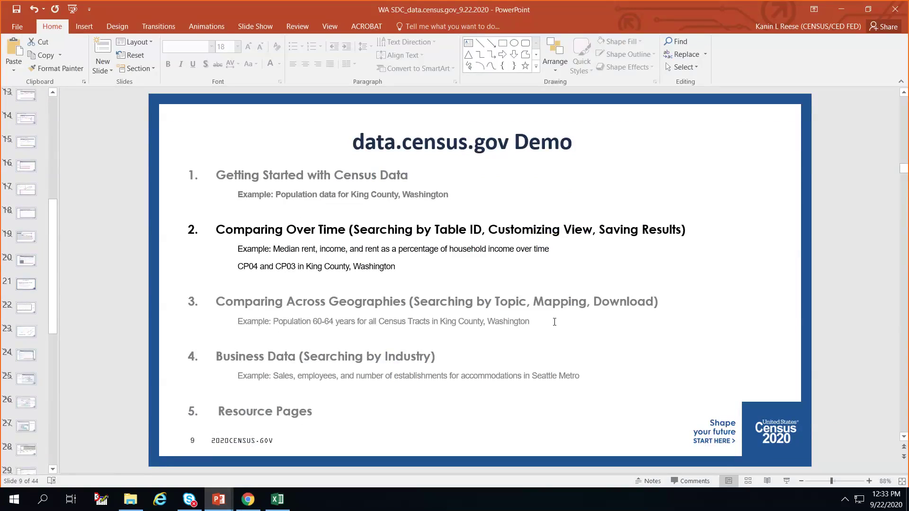
pyautogui.click(840, 10)
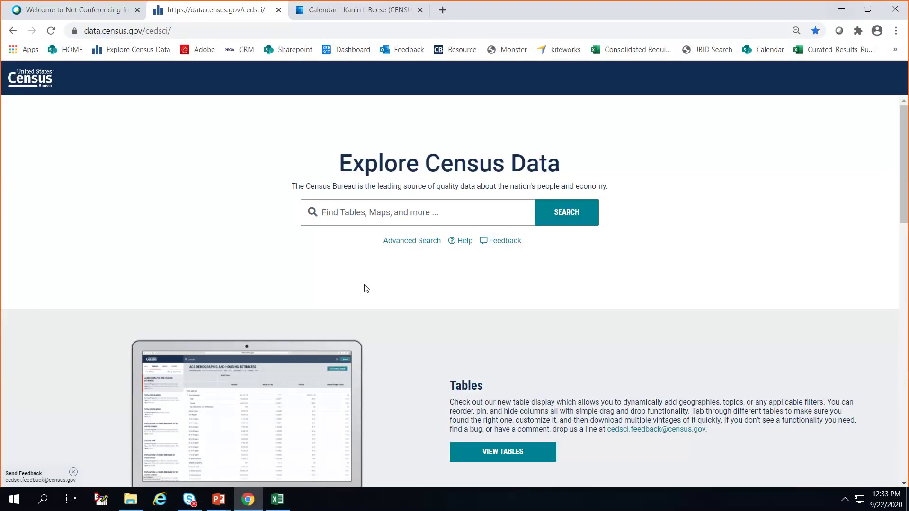
# Open Advanced Search, add the Older Population topic under Populations and People as a filter, and dismiss the feedback notice.
pyautogui.click(413, 241)
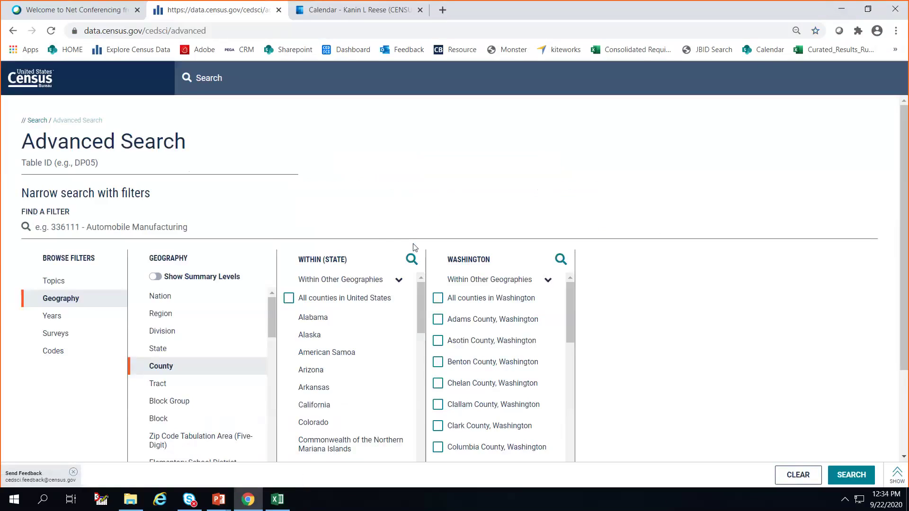
pyautogui.click(62, 283)
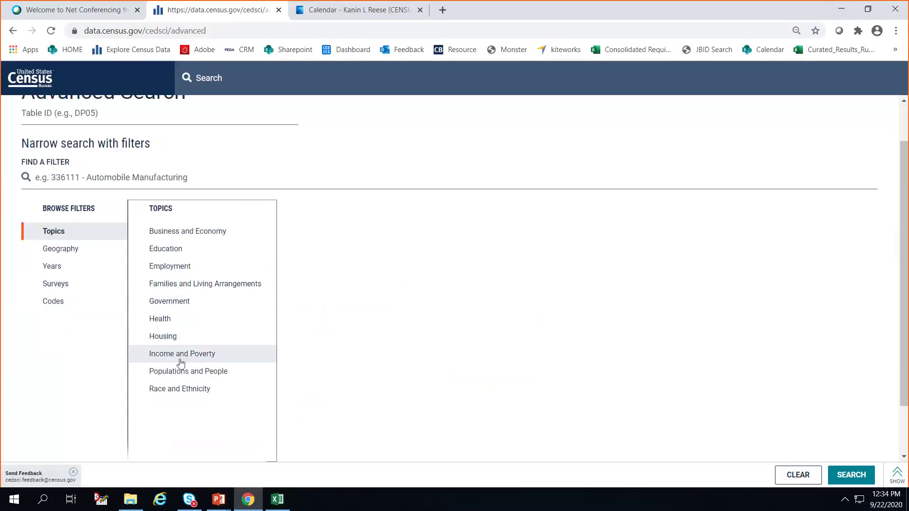
pyautogui.click(178, 362)
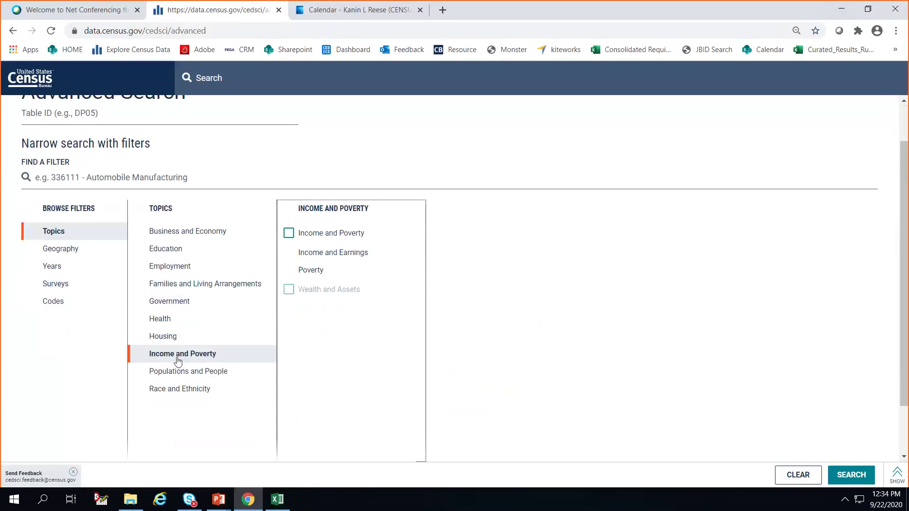
pyautogui.click(168, 379)
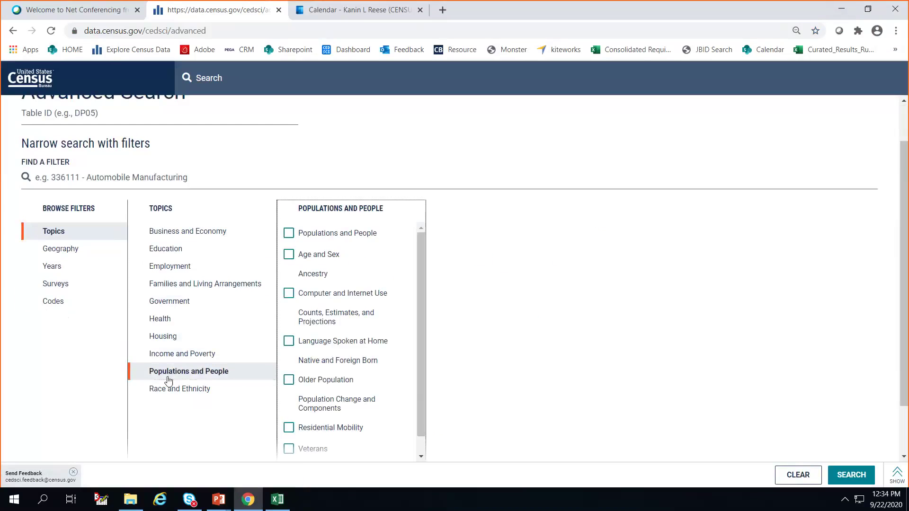
pyautogui.click(288, 382)
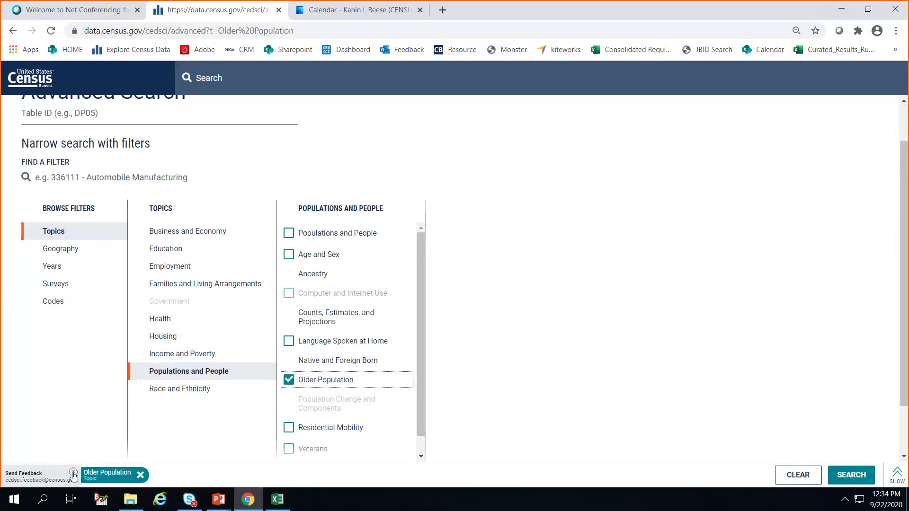
pyautogui.click(74, 472)
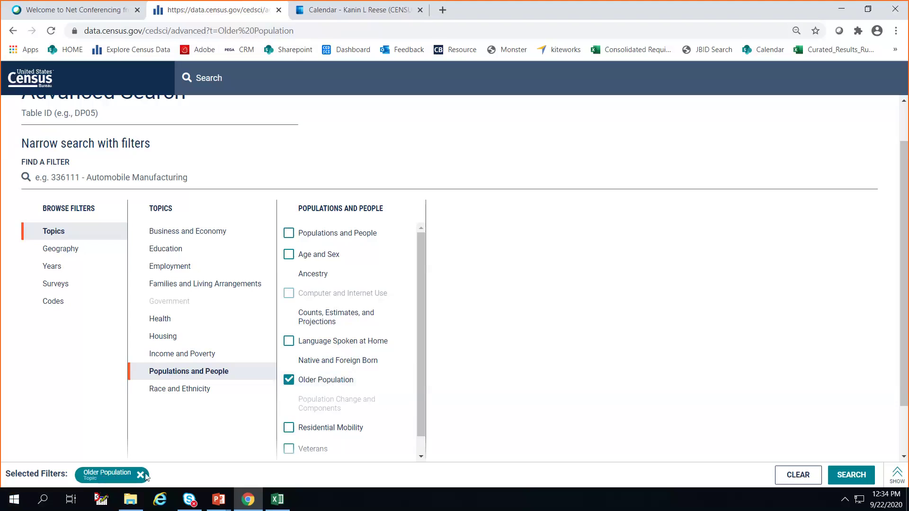
# Add All Census Tracts within King County, Washington as the geography filter and run the search.
pyautogui.click(59, 255)
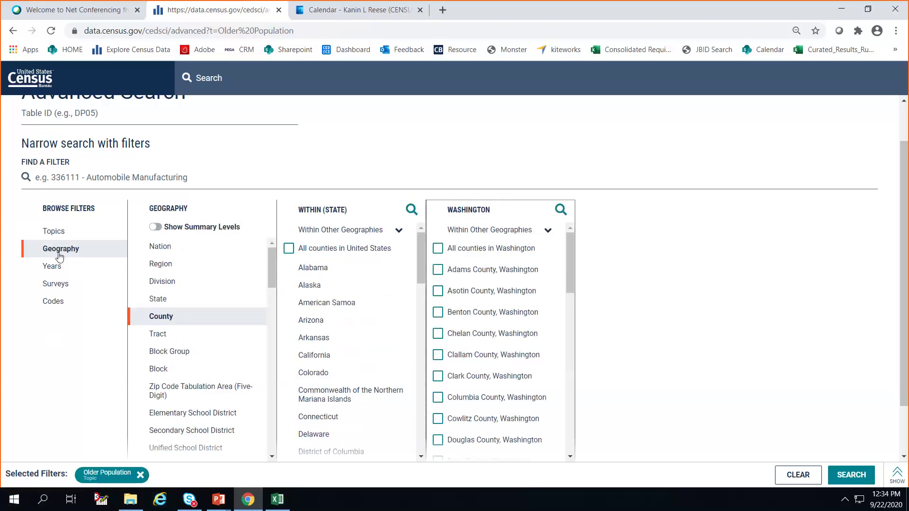
pyautogui.click(164, 338)
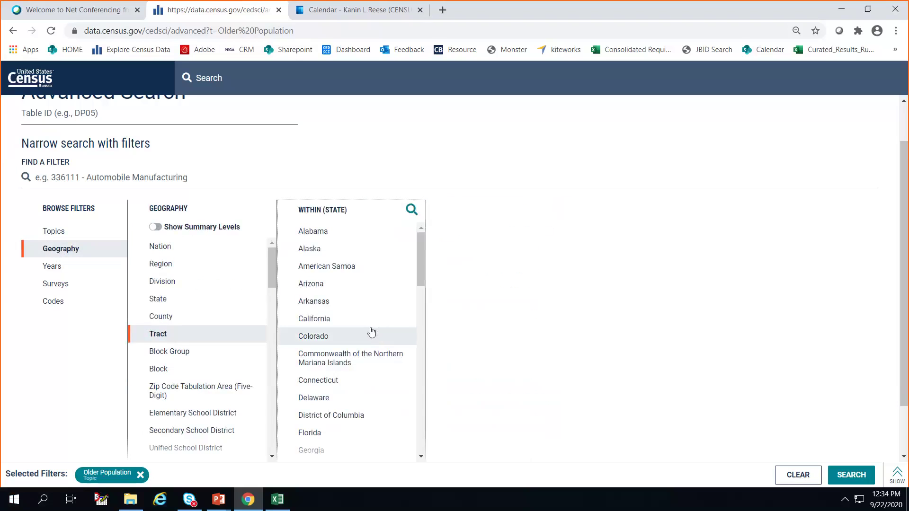
pyautogui.moveTo(420, 276); pyautogui.dragTo(453, 488)
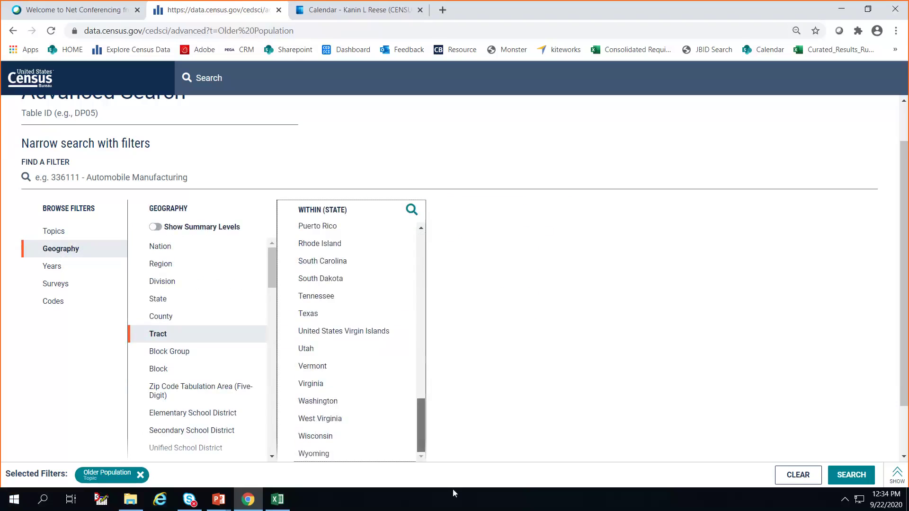
pyautogui.click(341, 403)
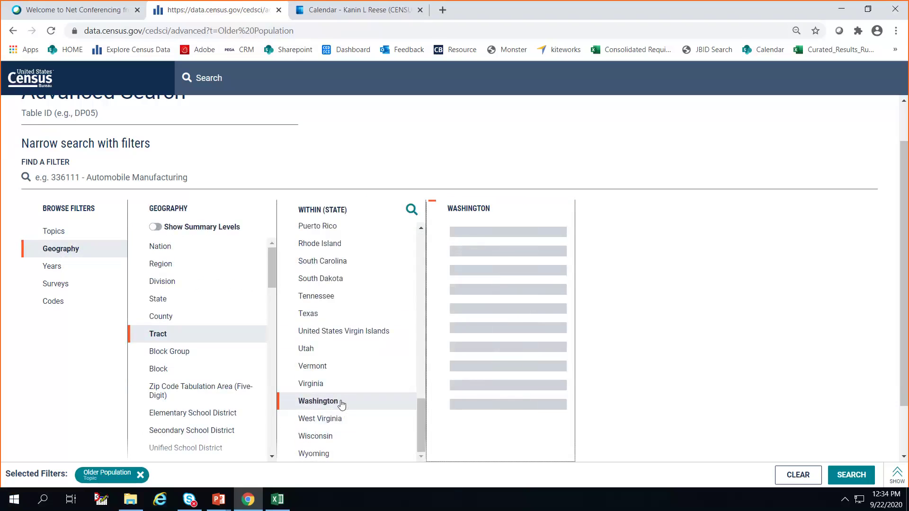
pyautogui.moveTo(570, 295); pyautogui.dragTo(557, 360)
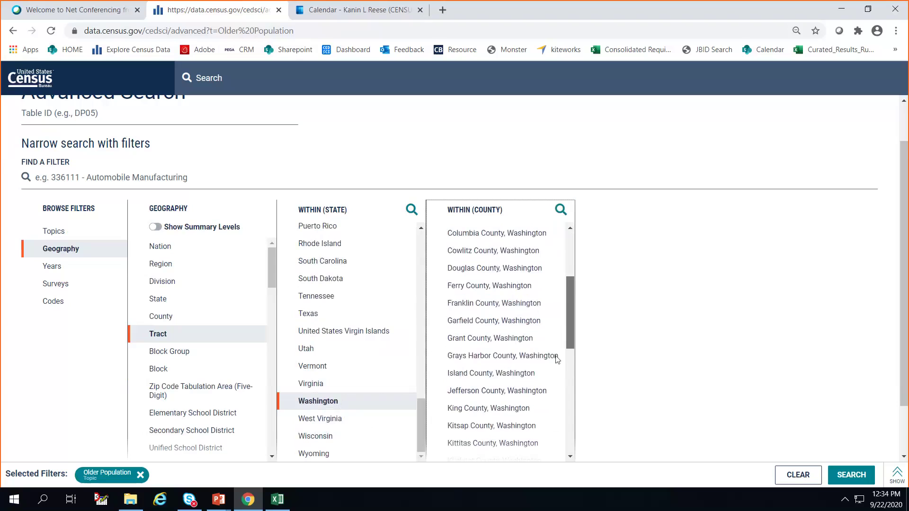
pyautogui.scroll(-2, 557, 359)
pyautogui.click(473, 314)
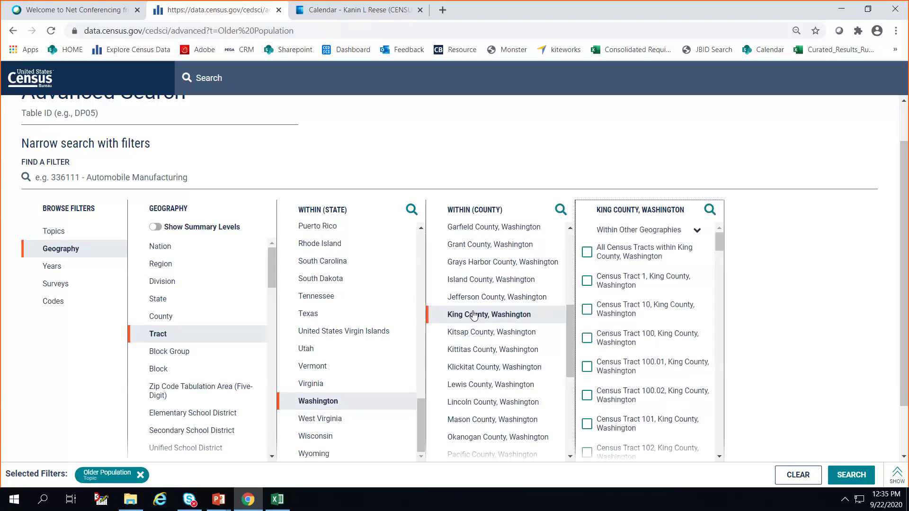
pyautogui.click(587, 254)
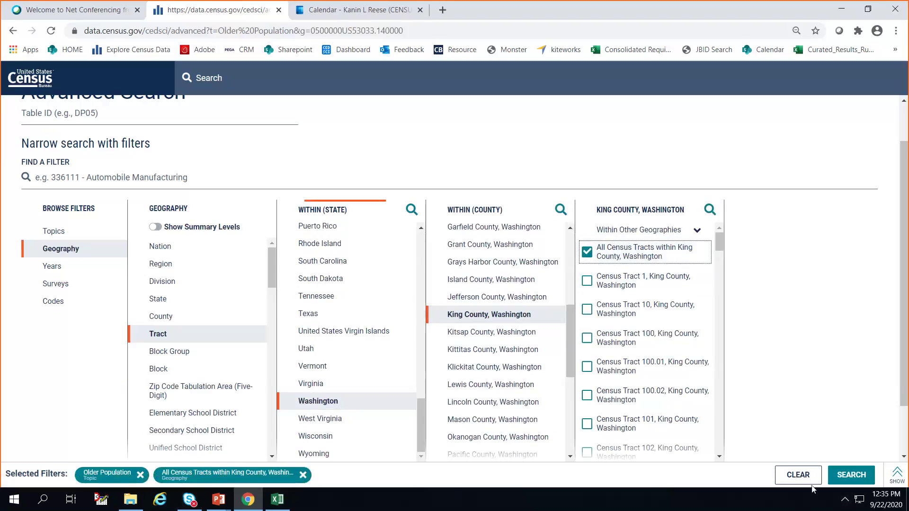
pyautogui.click(852, 475)
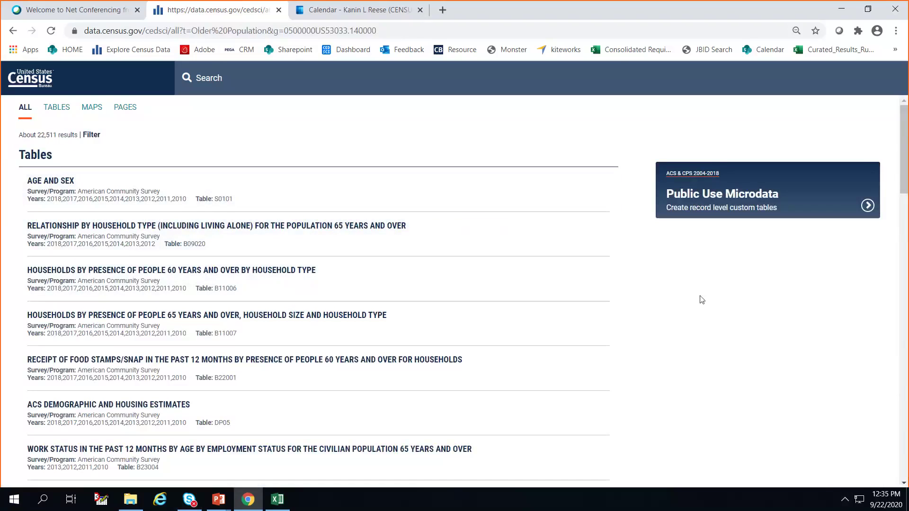
# Look through the Tables, Maps and Pages sections of the search results.
pyautogui.scroll(-3, 700, 303)
pyautogui.scroll(3, 670, 303)
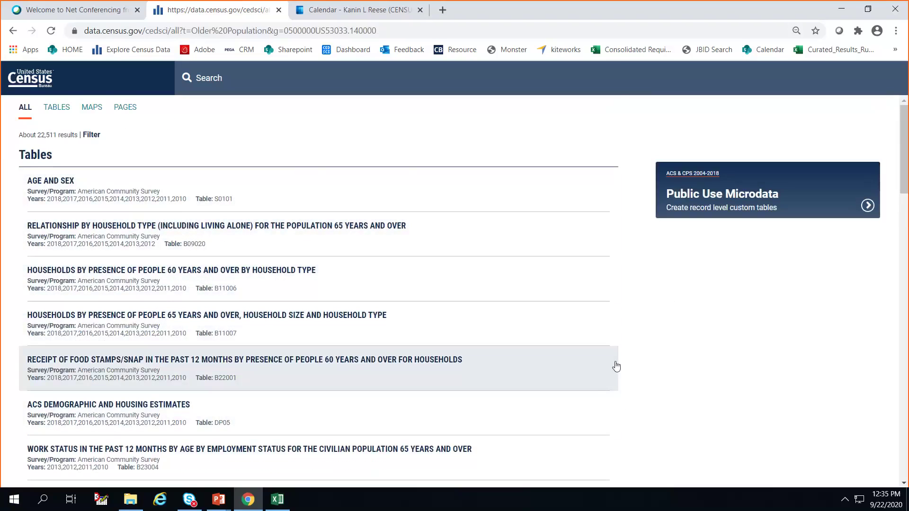
pyautogui.scroll(-3, 571, 425)
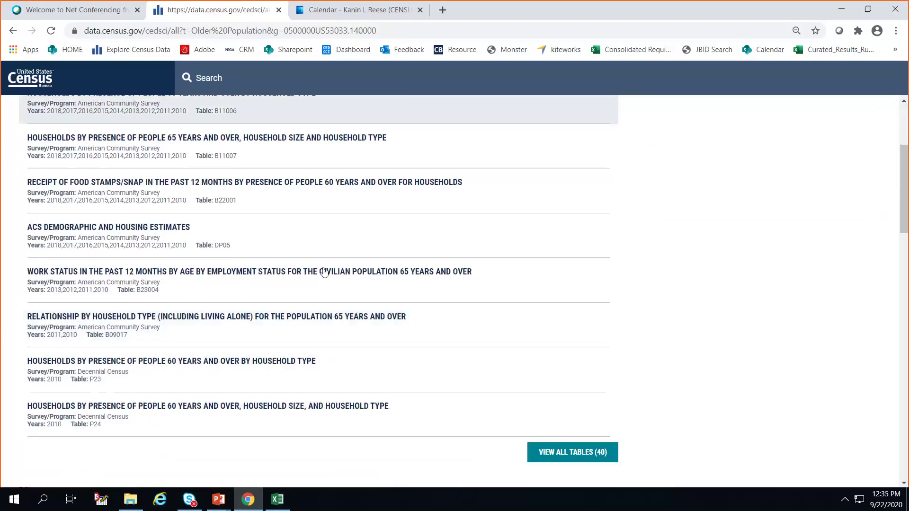
pyautogui.scroll(3, 396, 426)
pyautogui.scroll(-4, 419, 420)
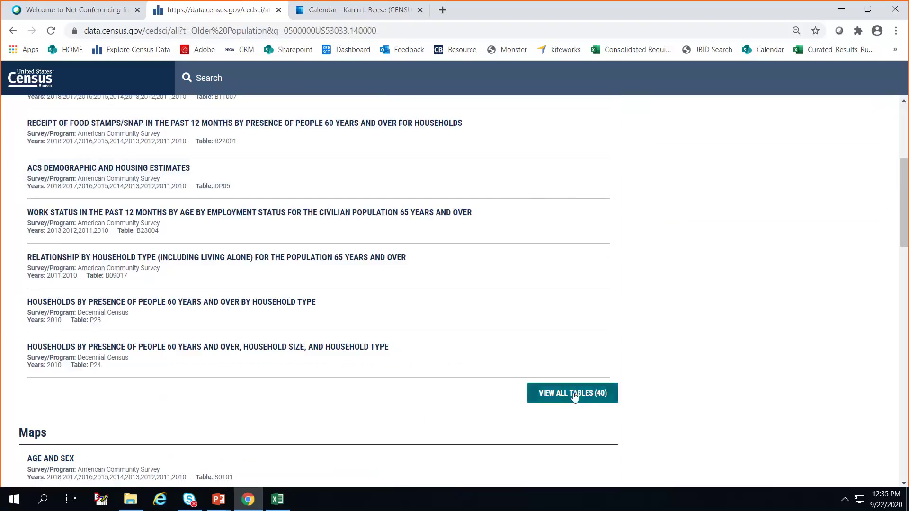
pyautogui.scroll(-5, 750, 380)
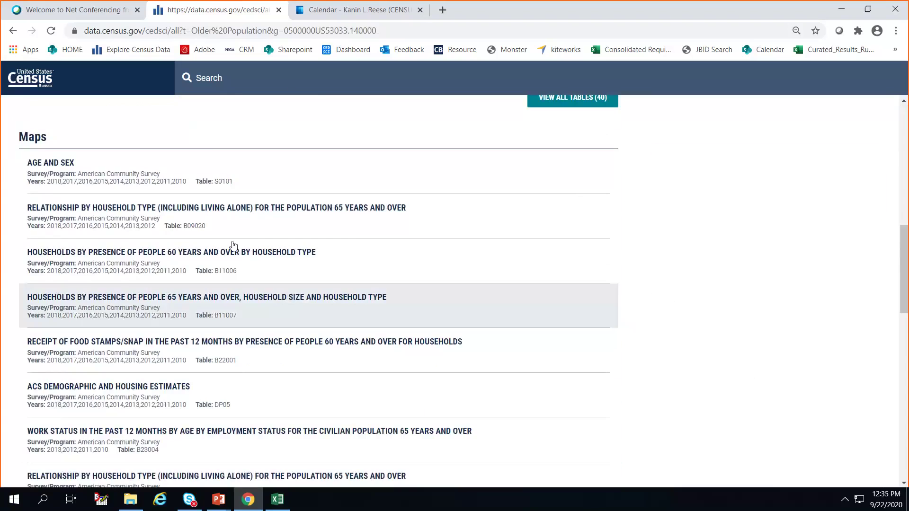
pyautogui.scroll(-7, 527, 330)
pyautogui.scroll(-6, 527, 330)
pyautogui.scroll(13, 351, 319)
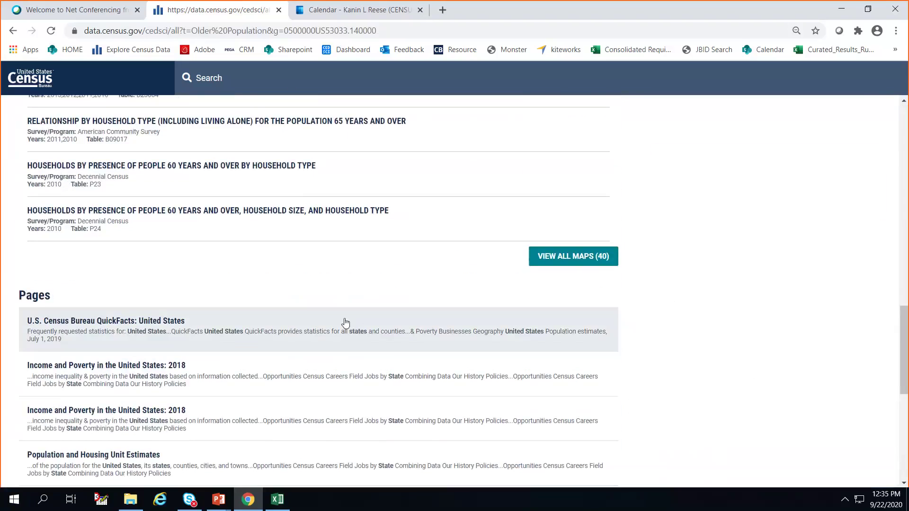
pyautogui.scroll(2, 346, 327)
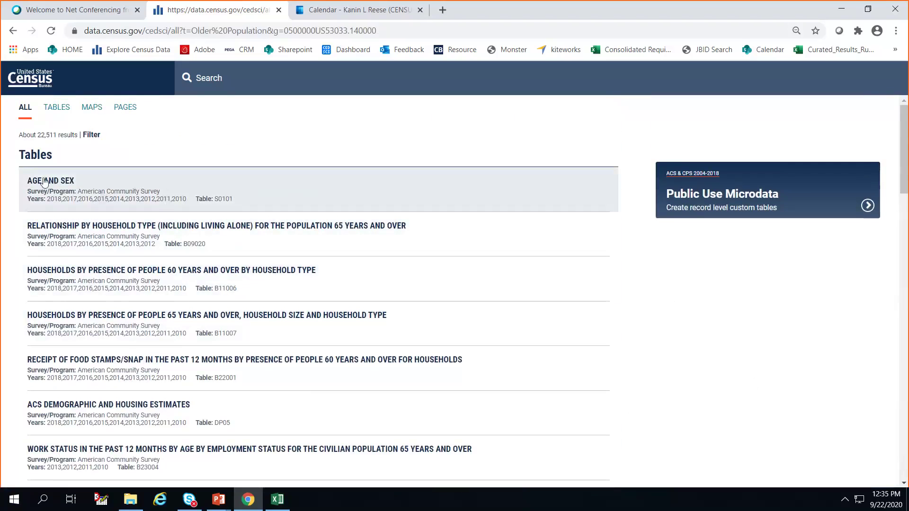
# Open the Age and Sex table S0101, review its age rows, and display the table as a census tract map.
pyautogui.click(43, 181)
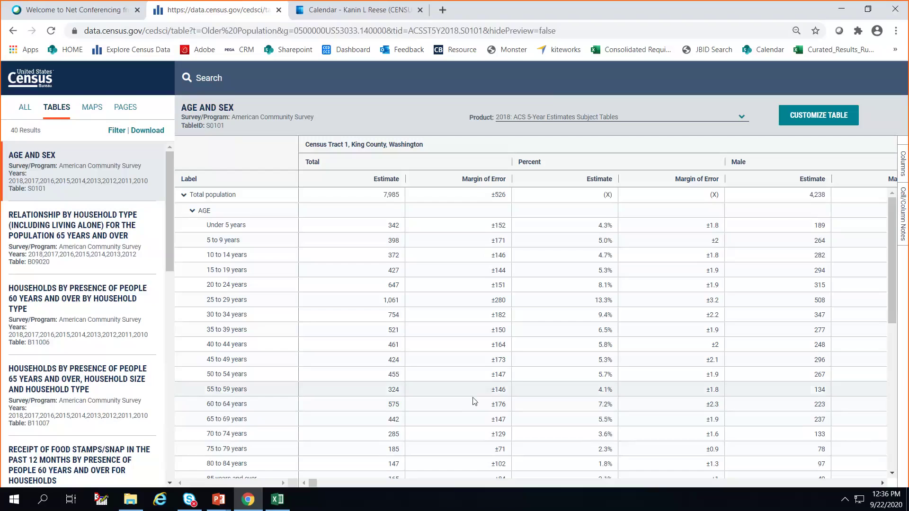
pyautogui.scroll(-6, 474, 398)
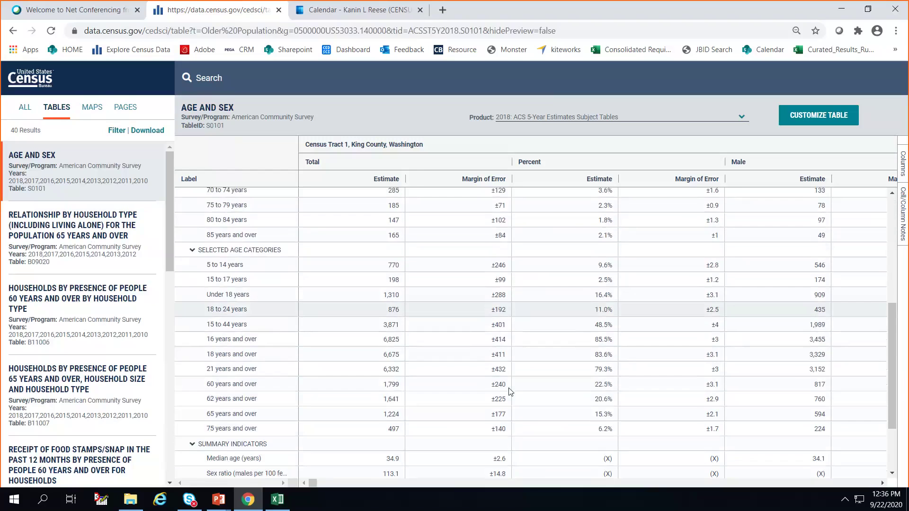
pyautogui.scroll(6, 506, 388)
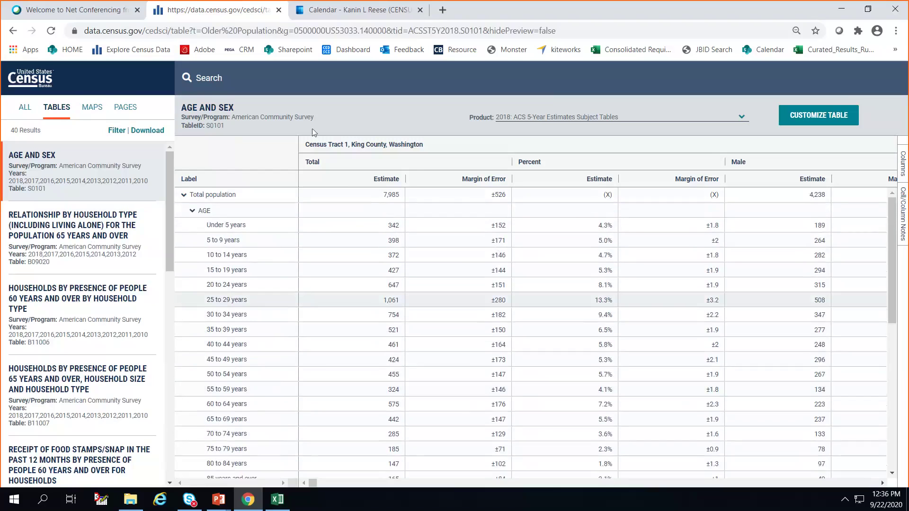
pyautogui.click(94, 111)
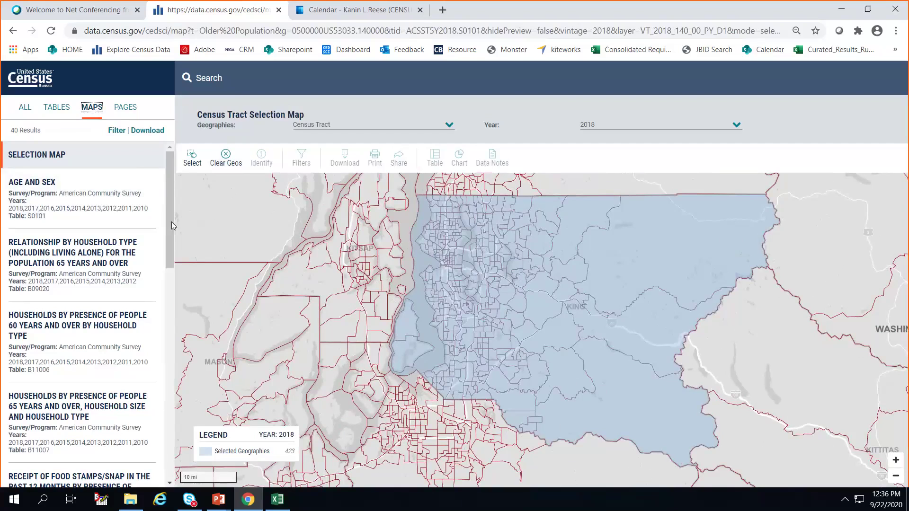
pyautogui.click(29, 210)
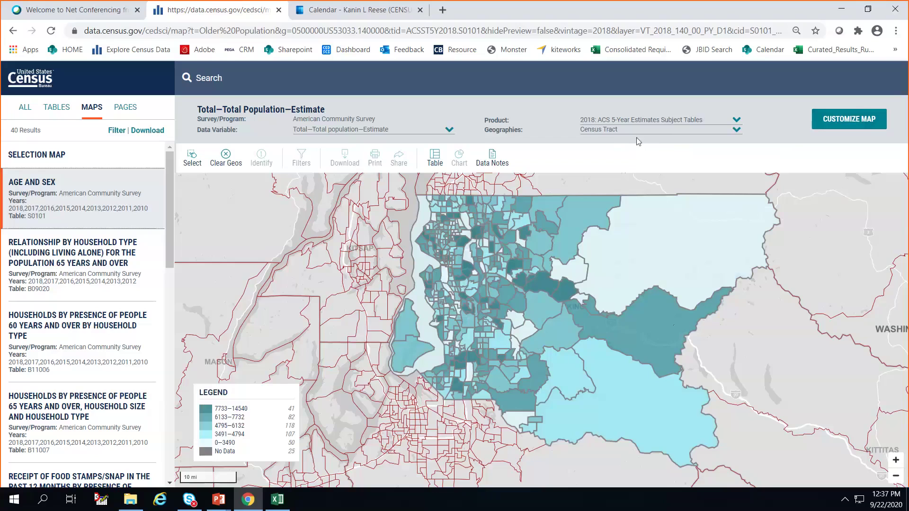
# Set the map's data variable to Percent—Total population—AGE—60 to 64 years—Estimate and inspect Census Tract 328 in northeastern King County.
pyautogui.click(346, 132)
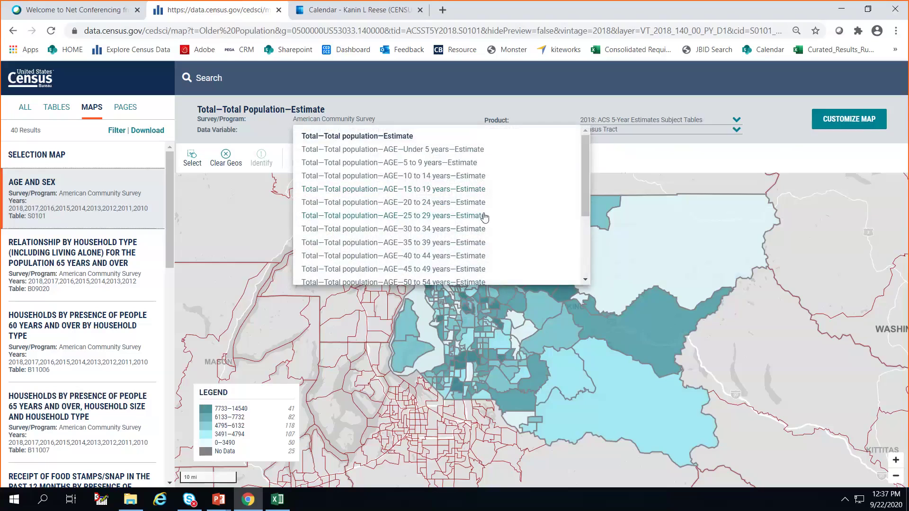
pyautogui.scroll(-3, 484, 217)
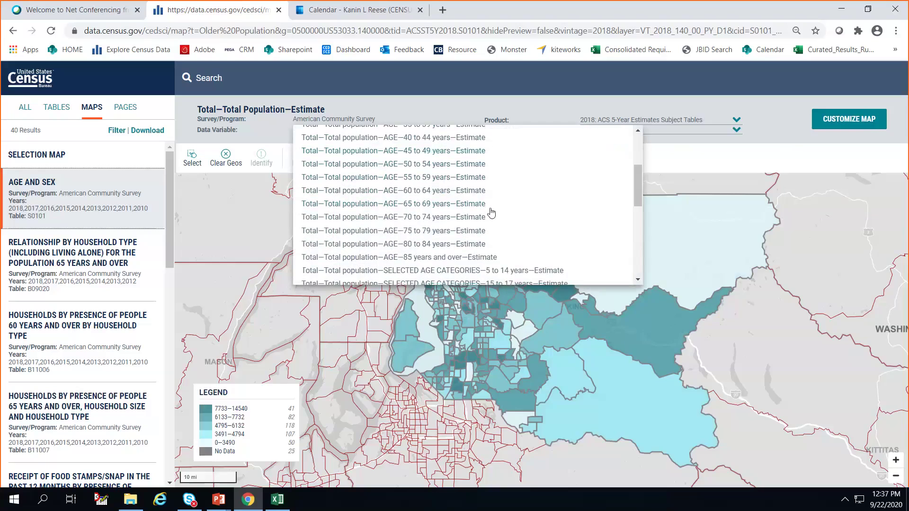
pyautogui.scroll(-1, 444, 215)
pyautogui.scroll(-3, 443, 216)
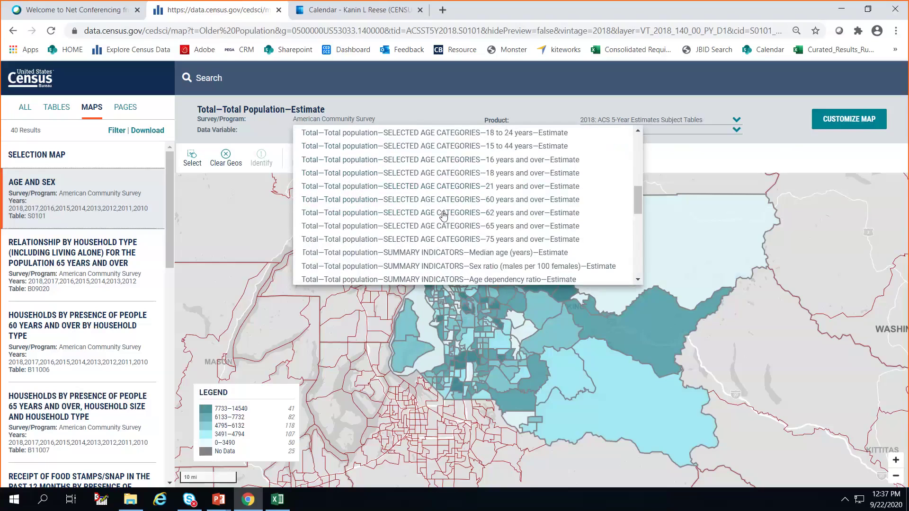
pyautogui.scroll(4, 426, 199)
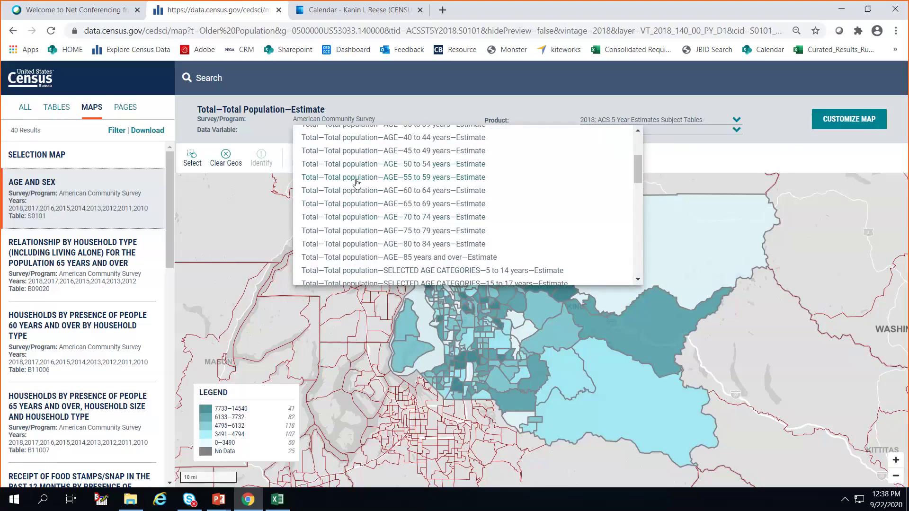
pyautogui.scroll(-3, 381, 253)
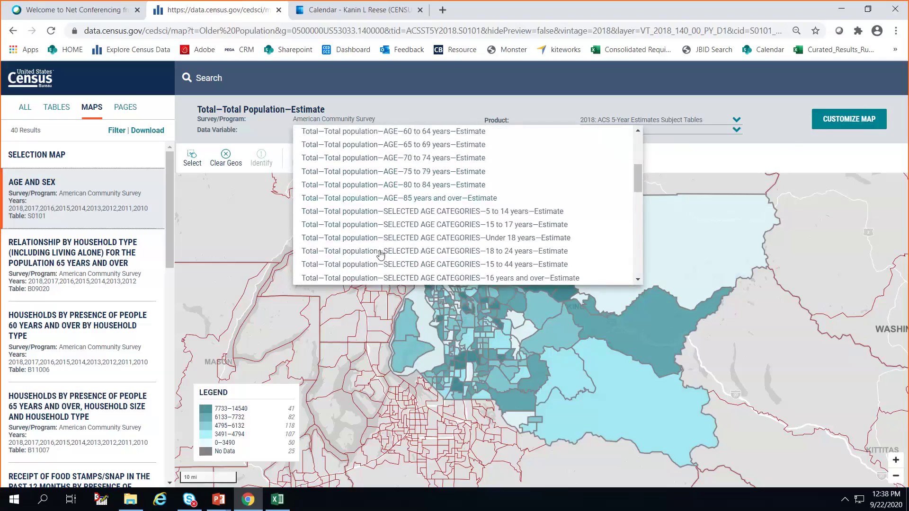
pyautogui.scroll(-6, 381, 254)
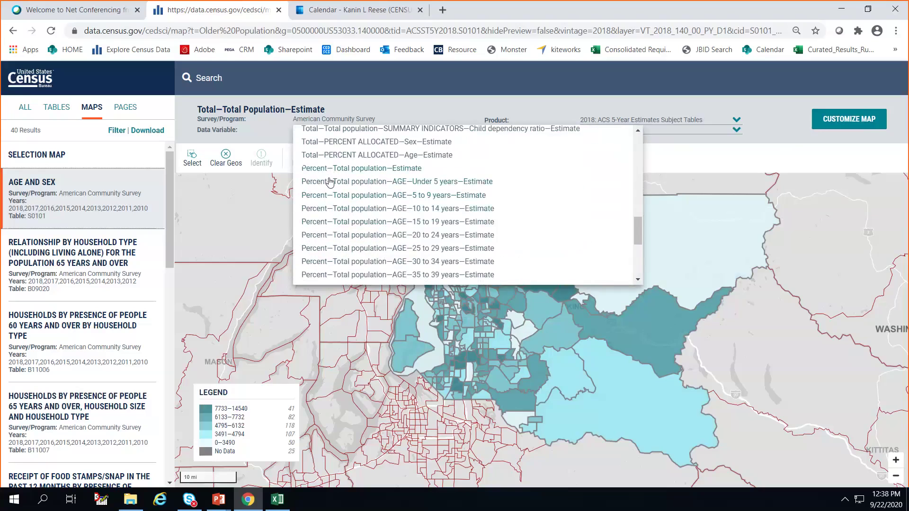
pyautogui.scroll(-2, 453, 224)
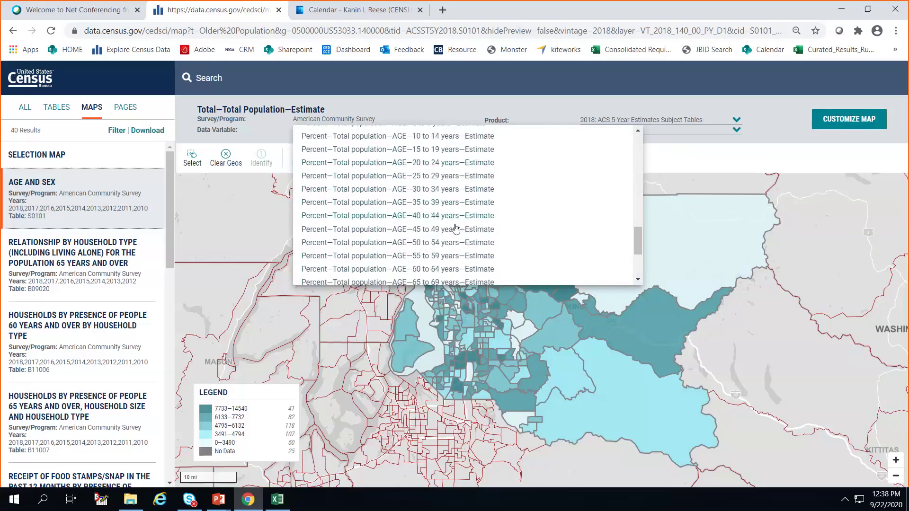
pyautogui.scroll(-1, 456, 229)
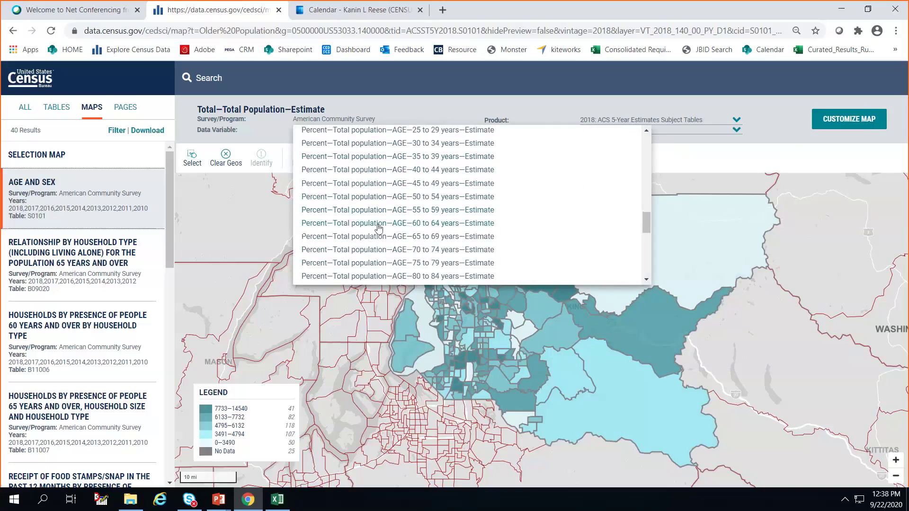
pyautogui.click(362, 225)
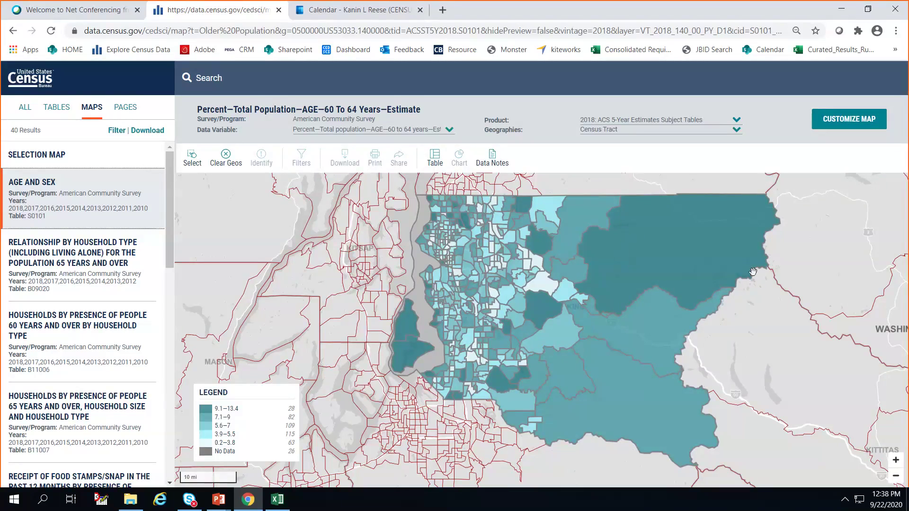
pyautogui.click(694, 269)
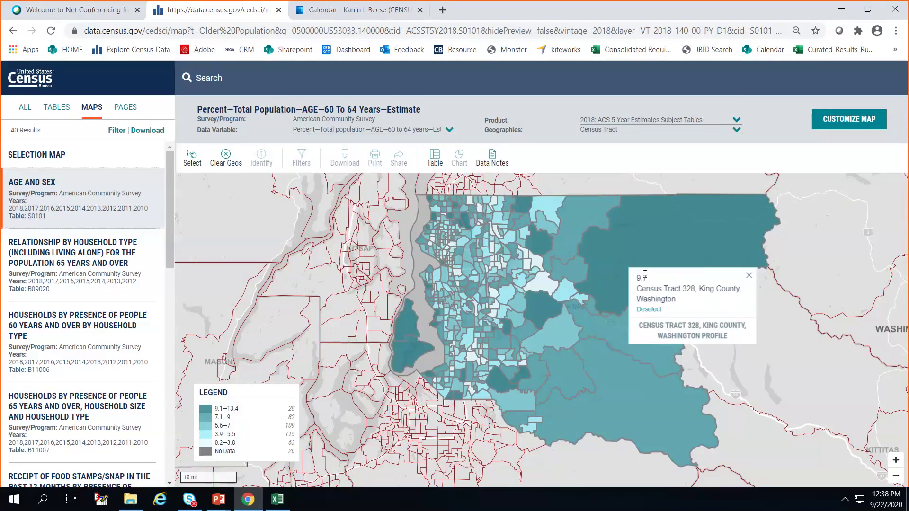
# Open the map's customization view, display its map table, and look through the King County census tract rows.
pyautogui.click(835, 124)
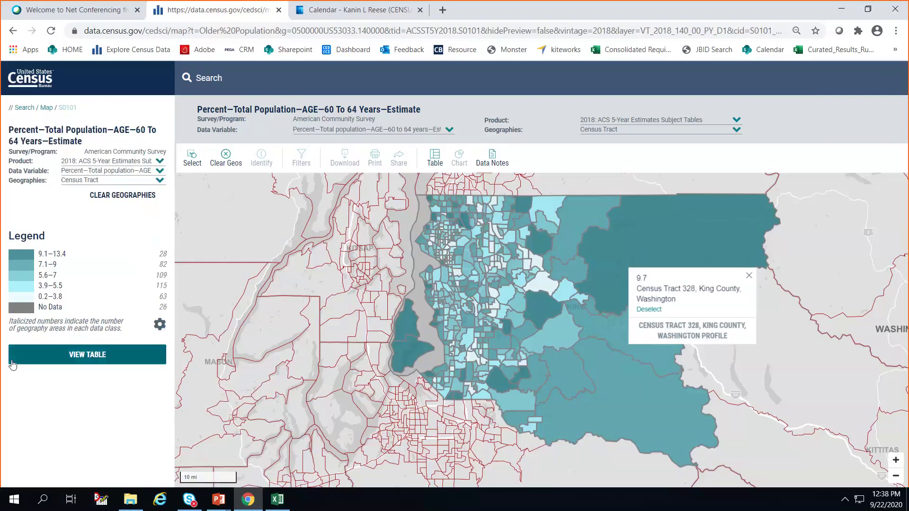
pyautogui.click(71, 355)
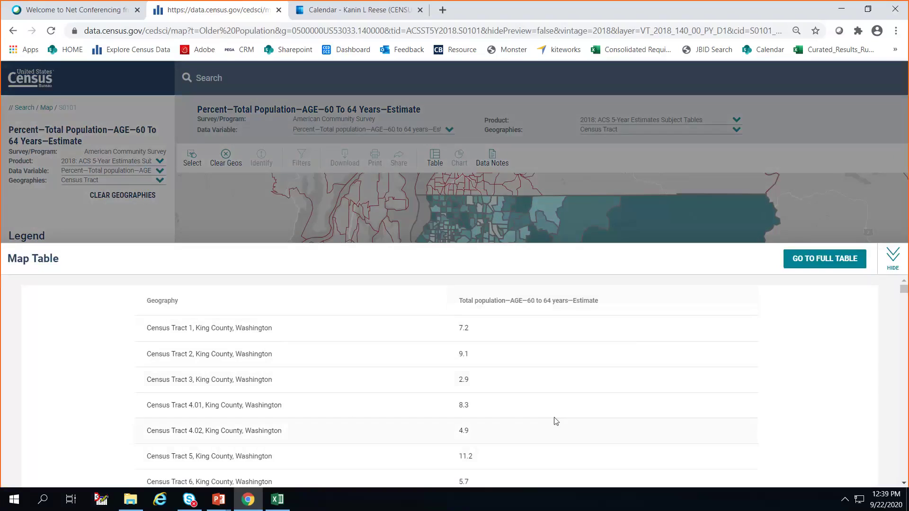
pyautogui.scroll(-15, 556, 421)
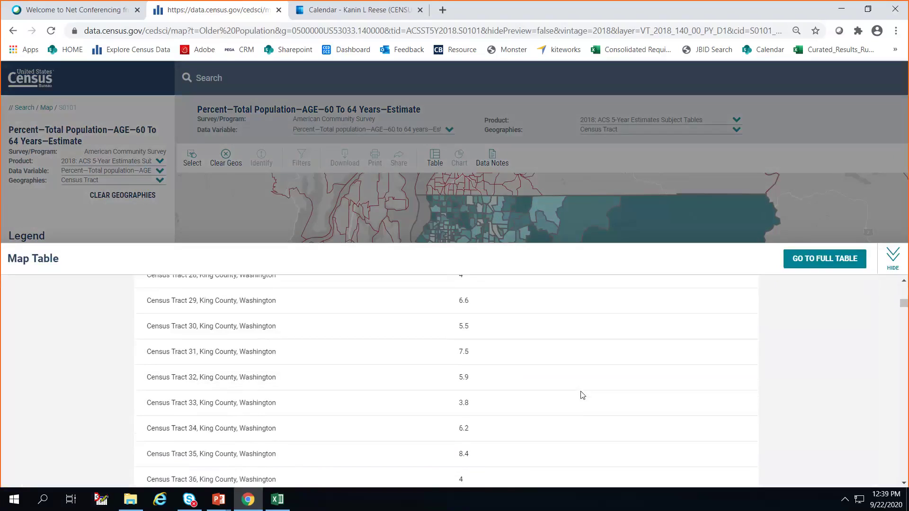
pyautogui.scroll(15, 583, 396)
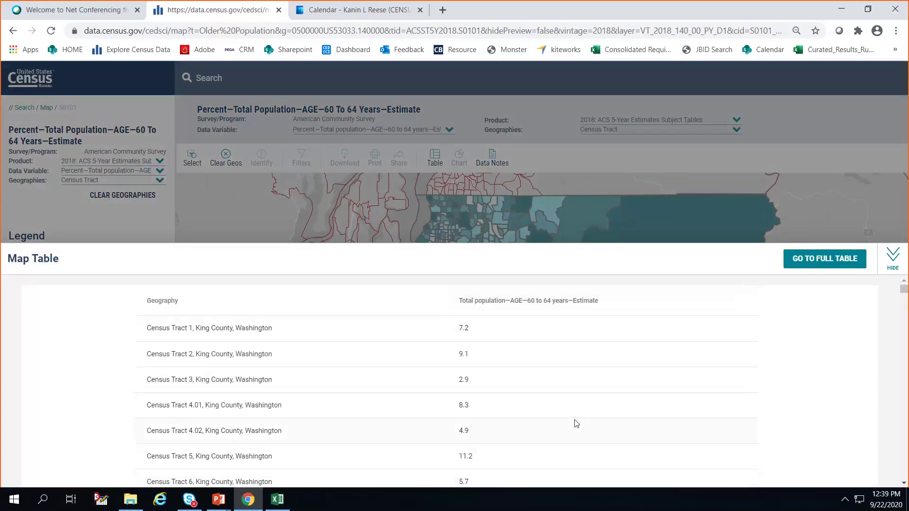
# Sort the map table by the 60 to 64 years estimate from highest to lowest and review the leading tracts.
pyautogui.click(583, 308)
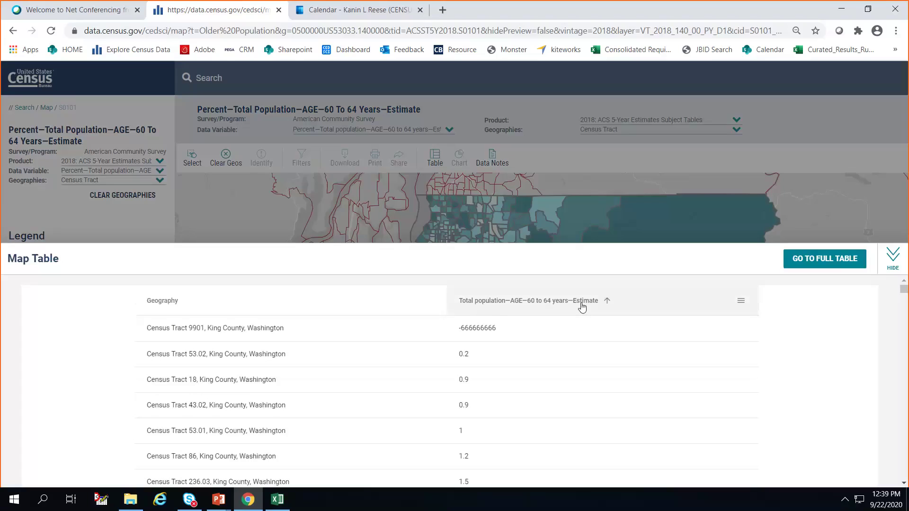
pyautogui.click(582, 307)
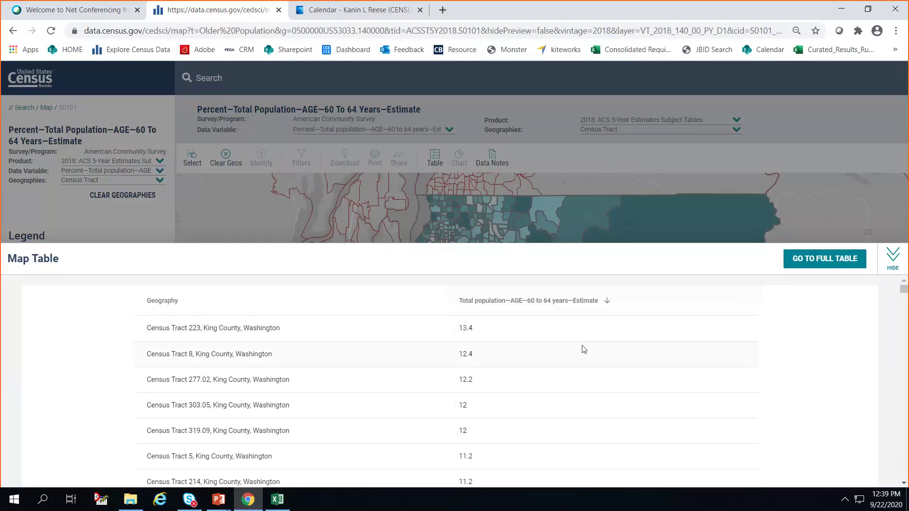
pyautogui.scroll(-9, 568, 347)
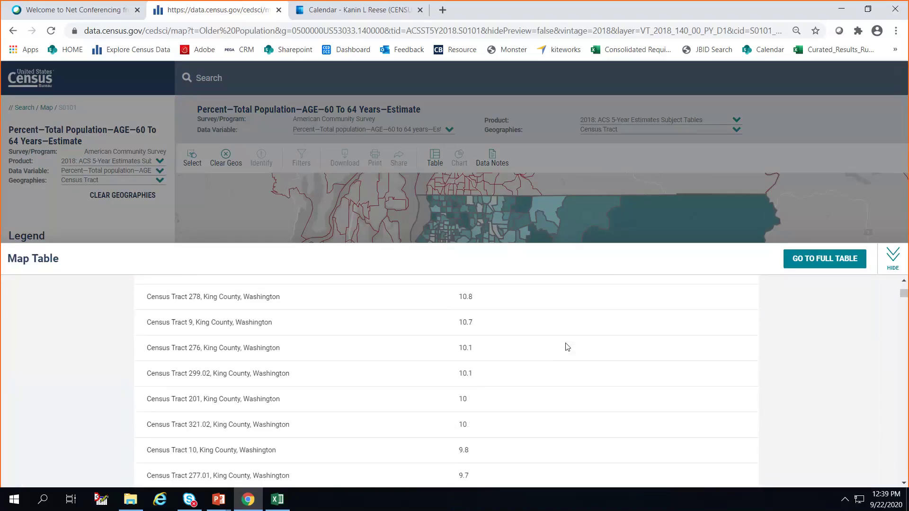
pyautogui.scroll(10, 568, 347)
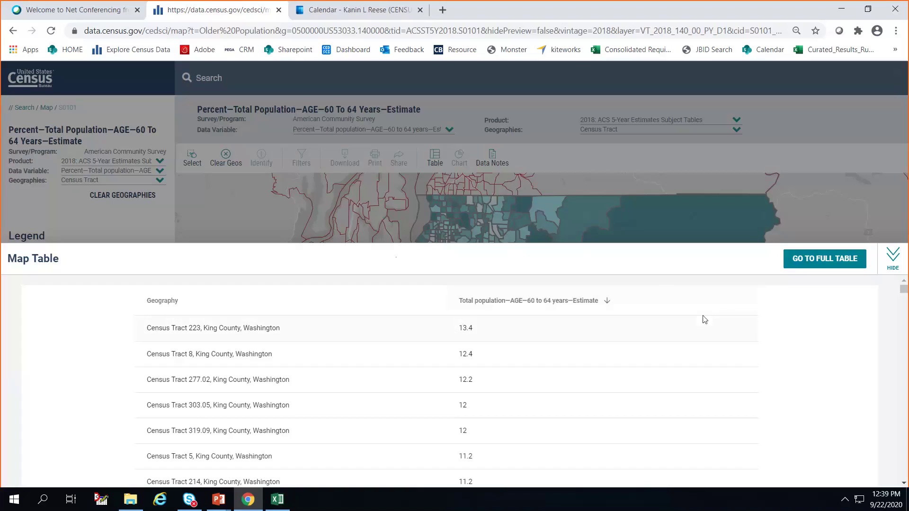
# Filter the map table's 60 to 64 years estimate to values greater than or equal to 10 and review the matching tracts.
pyautogui.moveTo(743, 307)
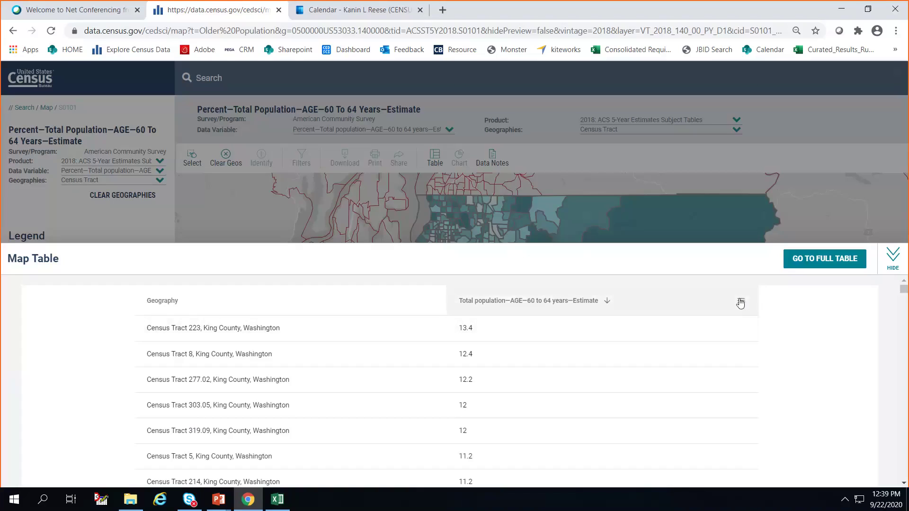
pyautogui.click(741, 304)
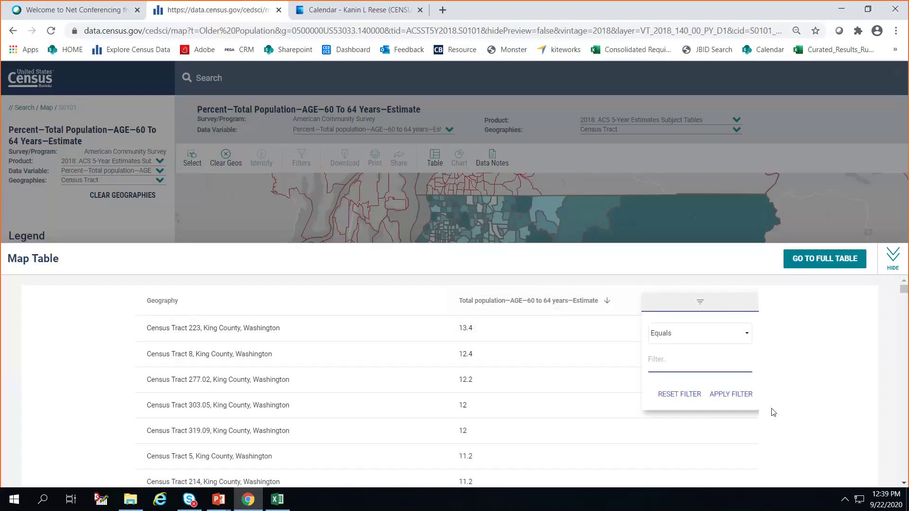
pyautogui.click(746, 335)
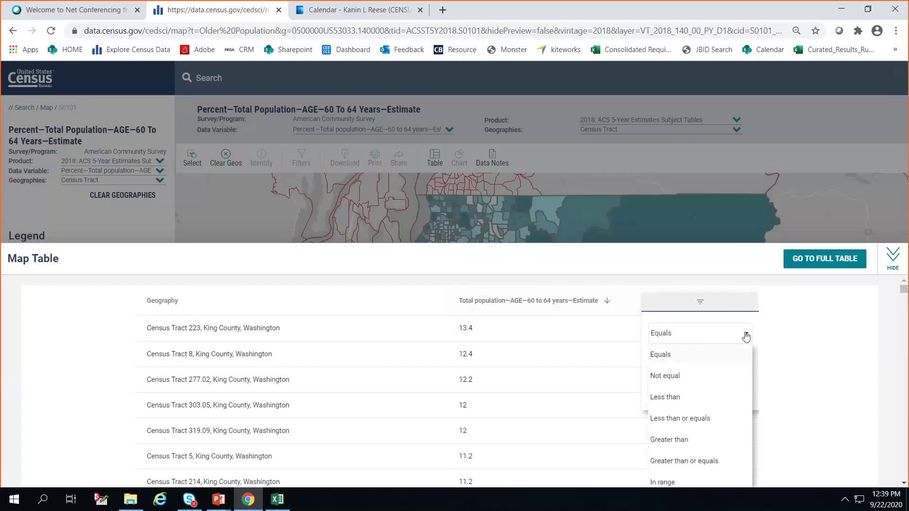
pyautogui.scroll(-1, 765, 417)
pyautogui.scroll(1, 741, 393)
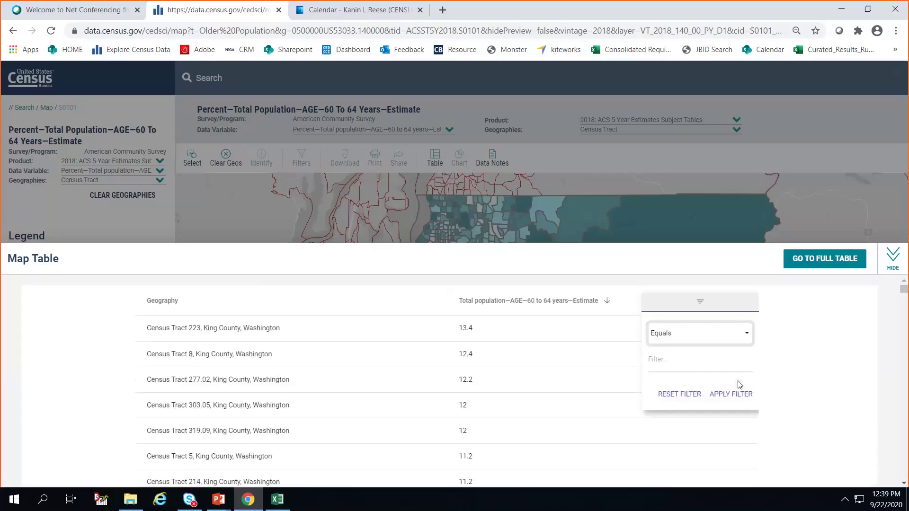
pyautogui.click(740, 339)
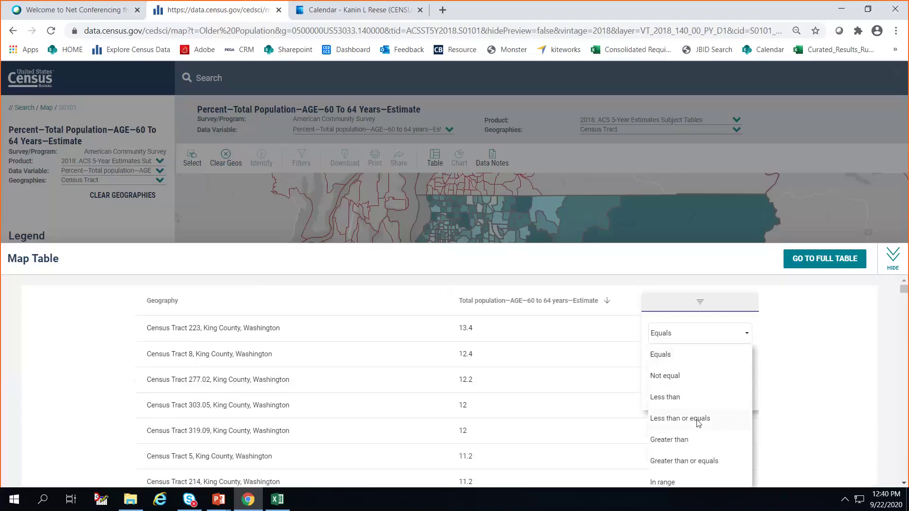
pyautogui.click(688, 462)
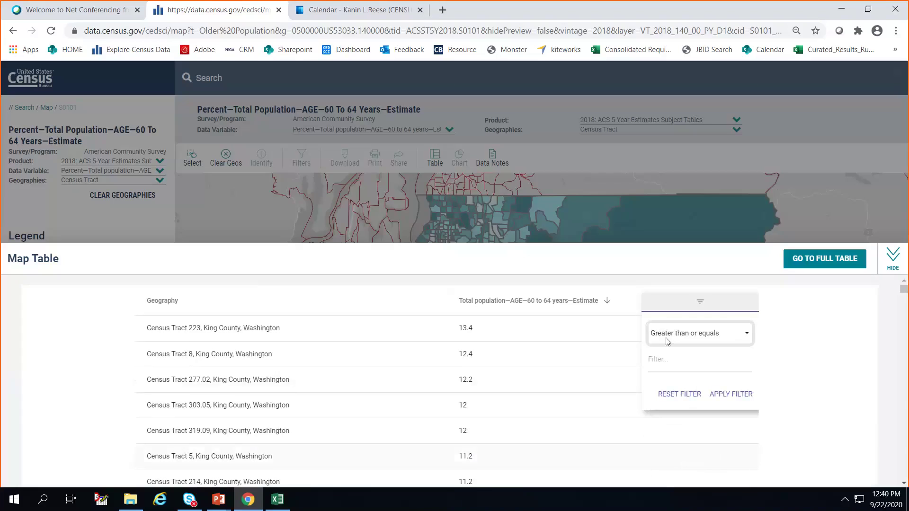
pyautogui.click(674, 364)
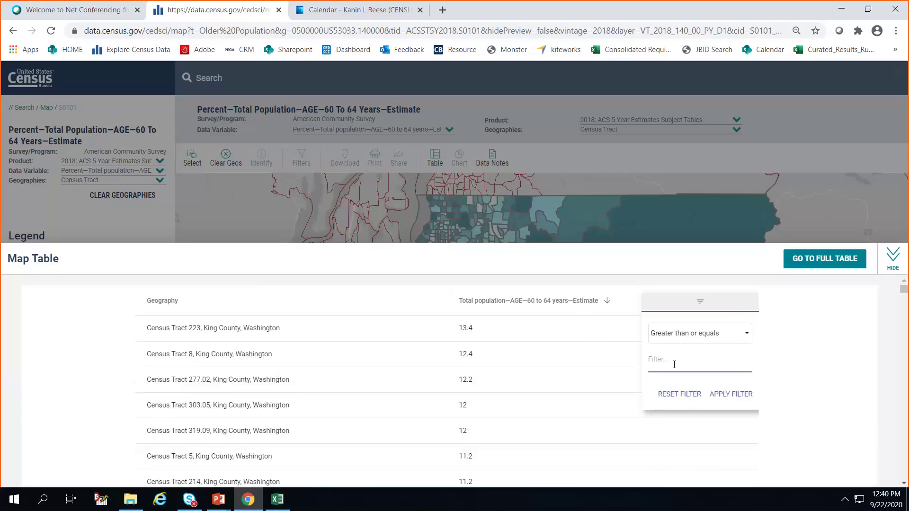
pyautogui.write('10')
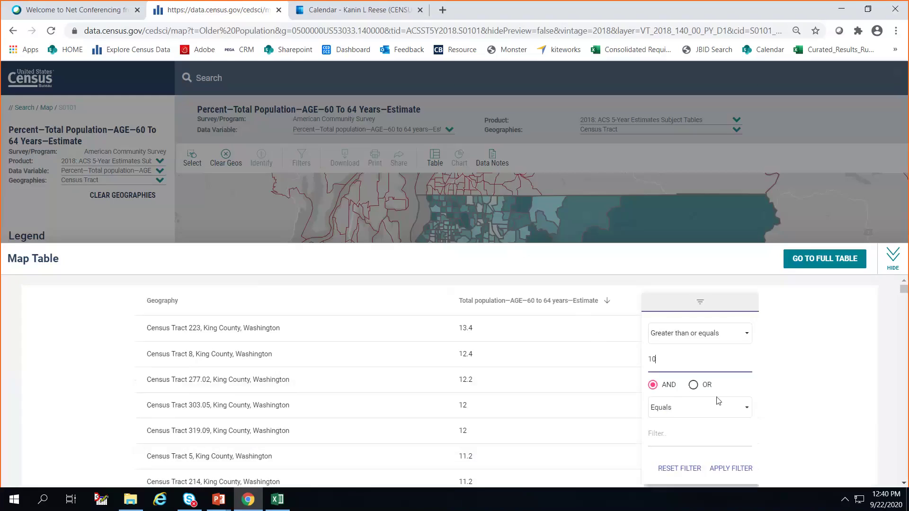
pyautogui.click(744, 468)
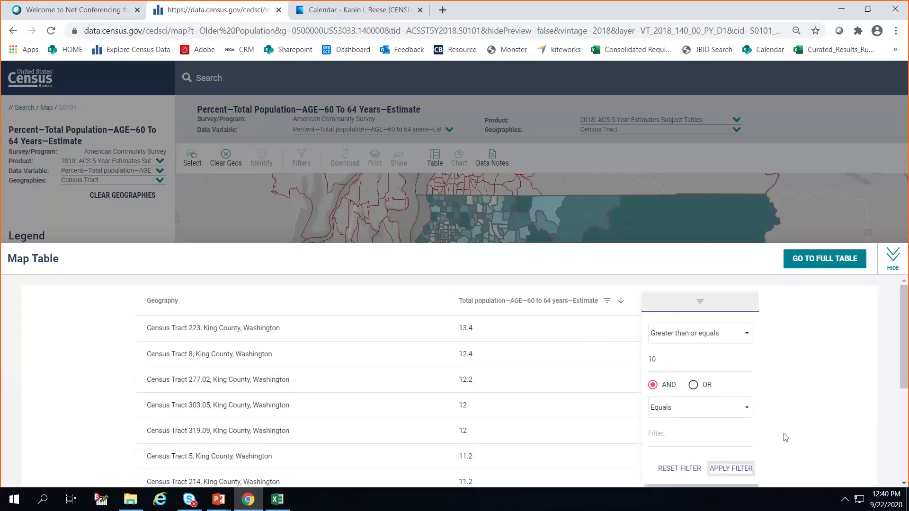
pyautogui.scroll(-4, 602, 428)
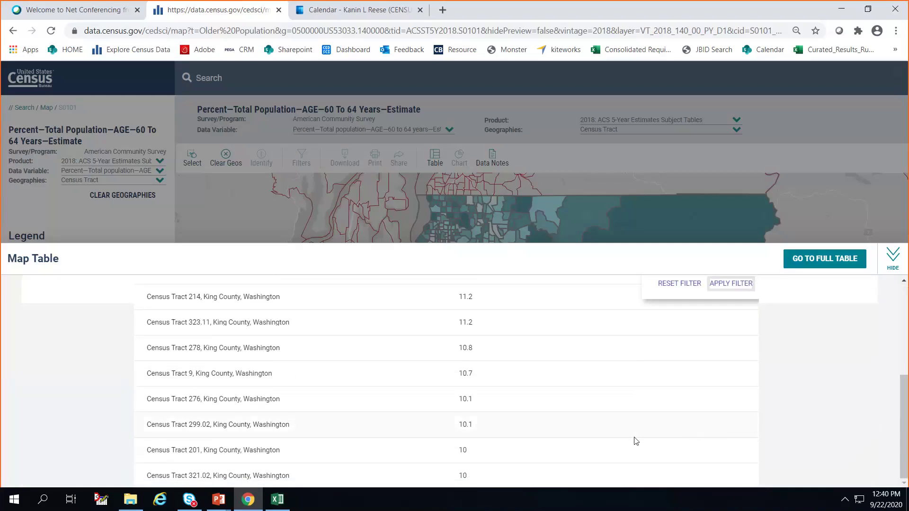
pyautogui.scroll(4, 634, 440)
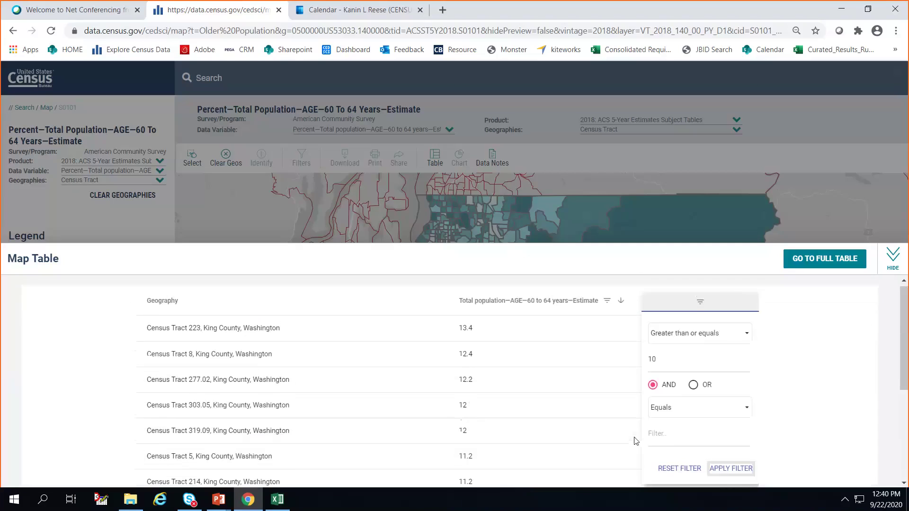
# Go to the full Age and Sex table for the census tracts and check its data notes.
pyautogui.click(810, 263)
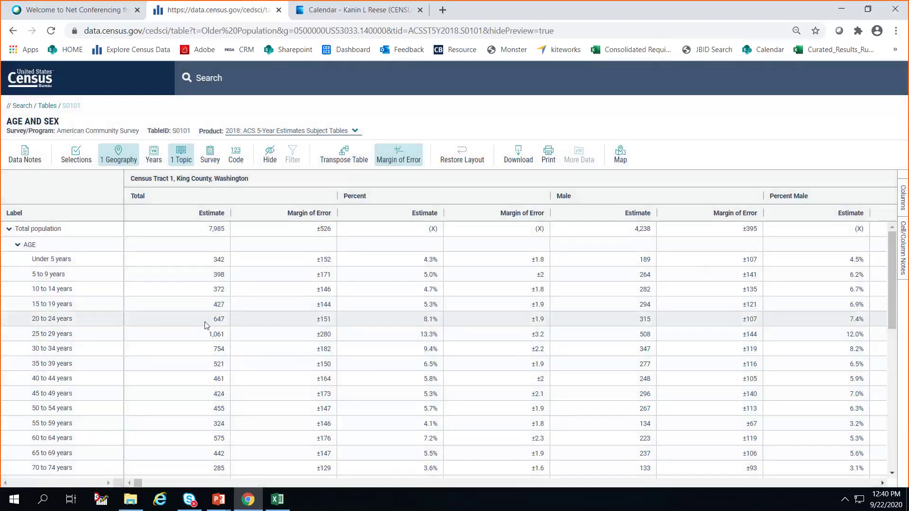
pyautogui.click(30, 162)
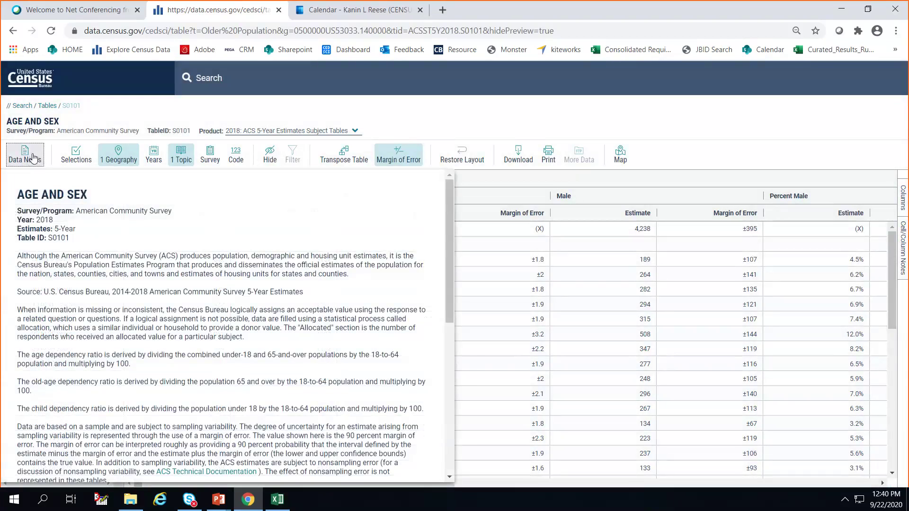
pyautogui.click(33, 158)
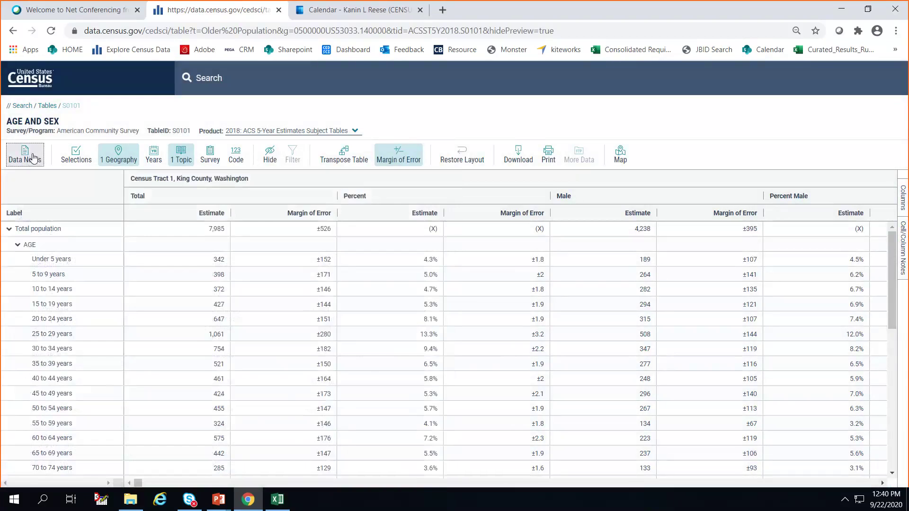
# Try transposing the table and hiding its margin of error columns, and restore the original layout.
pyautogui.click(347, 154)
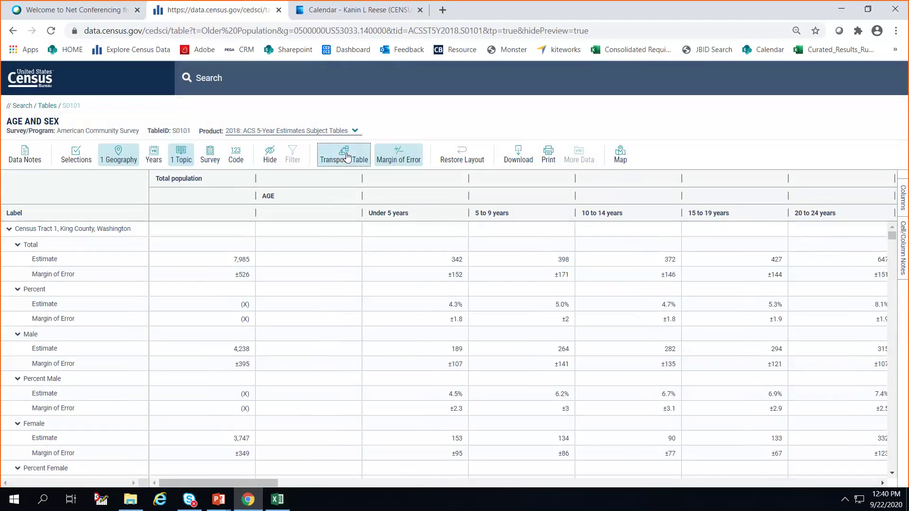
pyautogui.click(346, 156)
pyautogui.click(394, 165)
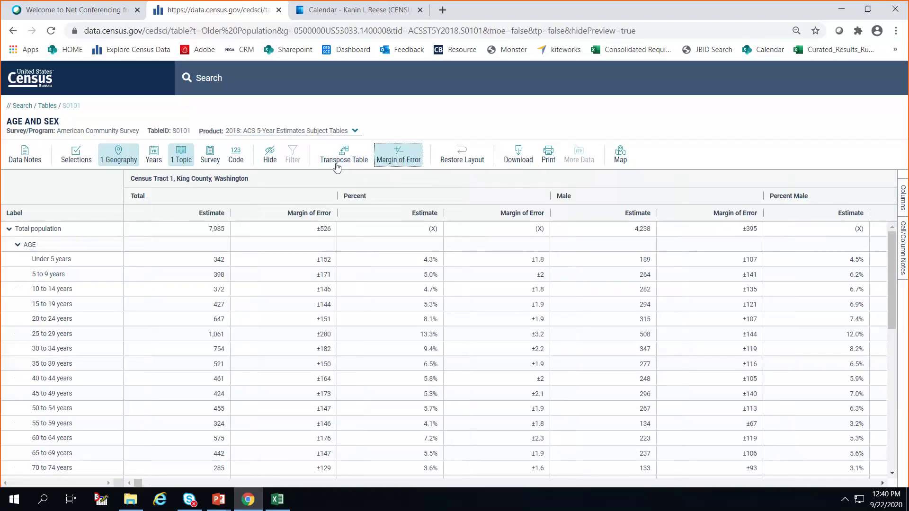
pyautogui.click(458, 162)
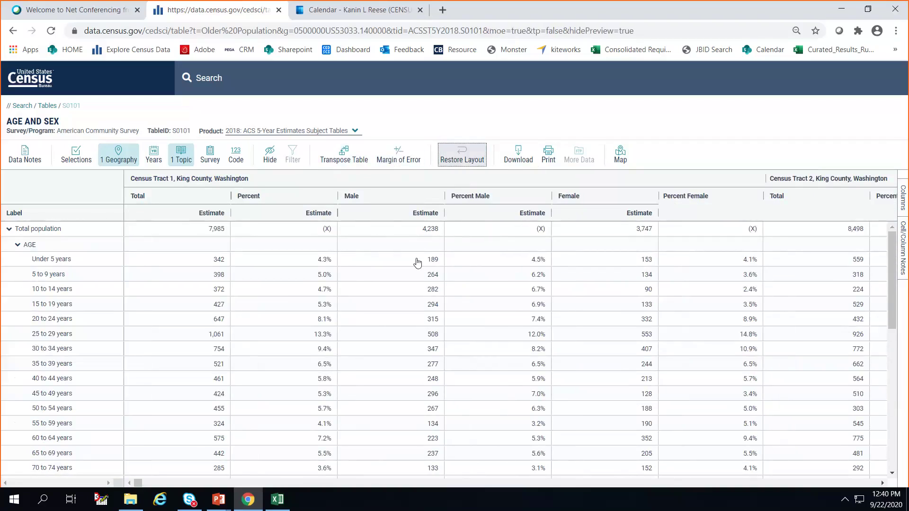
# Download the 5-year S0101 tables for 2018 and 2016 as CSV files.
pyautogui.click(519, 153)
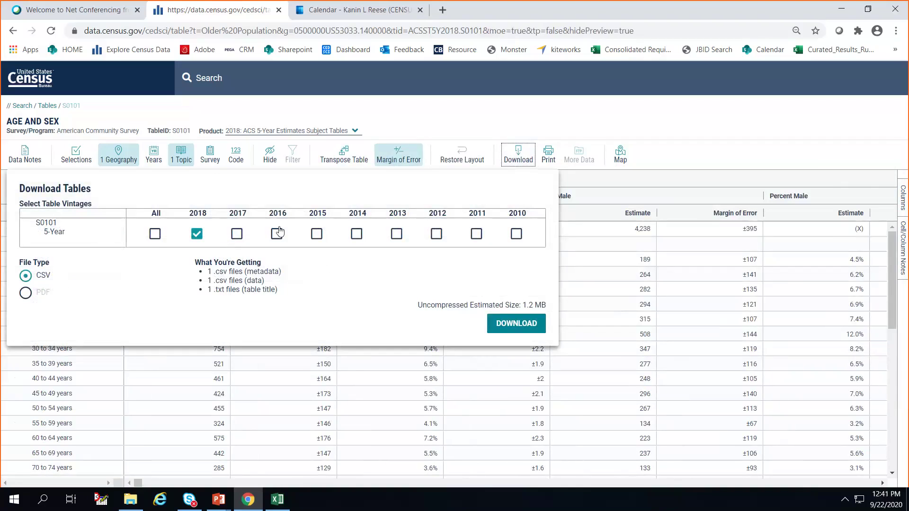
pyautogui.click(237, 234)
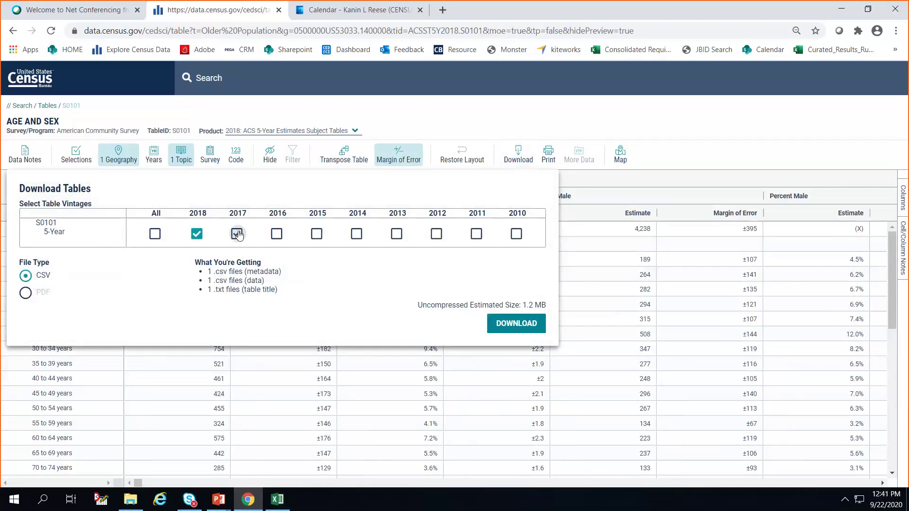
pyautogui.click(276, 234)
pyautogui.click(237, 234)
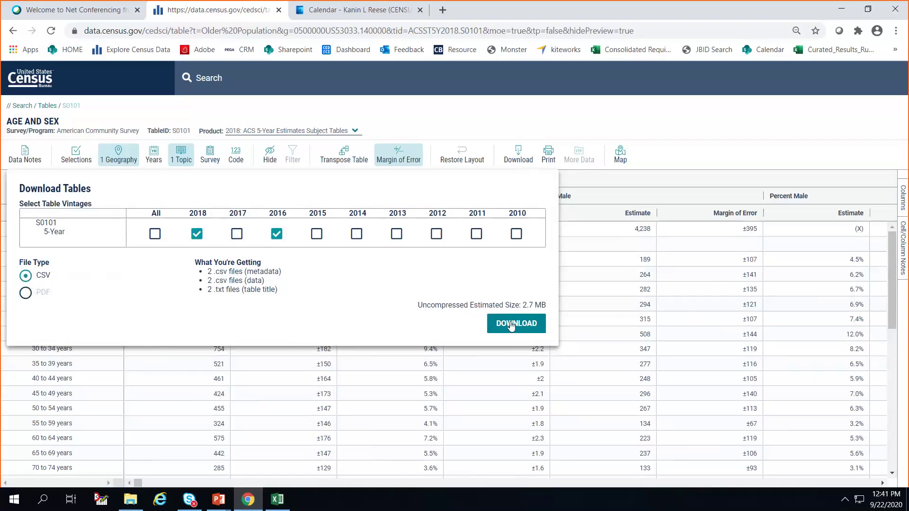
pyautogui.click(530, 329)
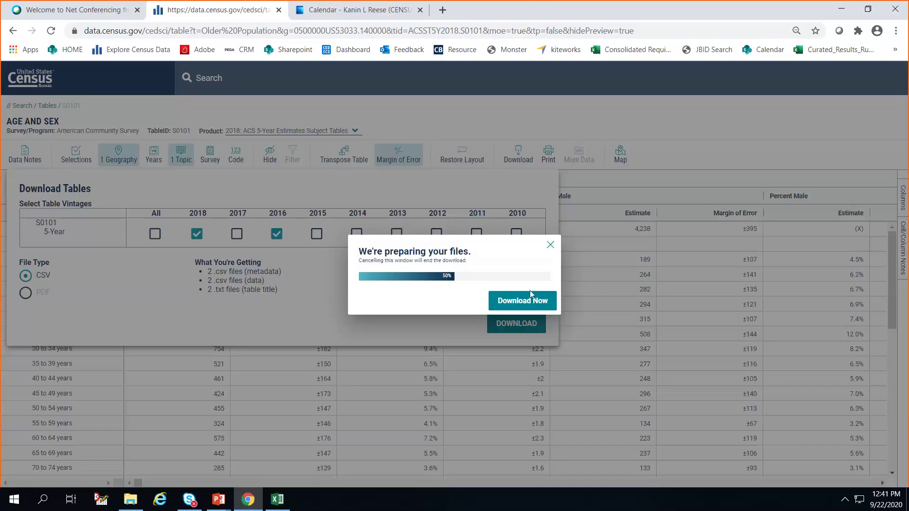
pyautogui.click(543, 298)
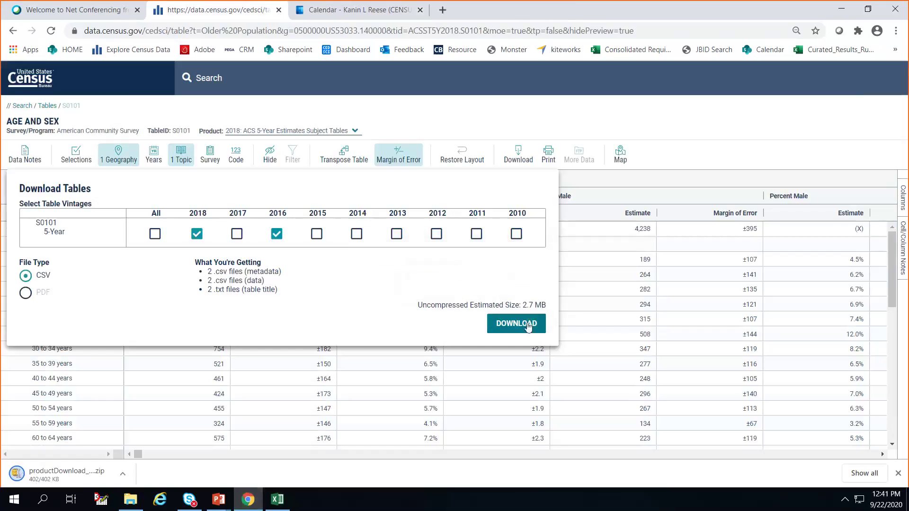
# Open the downloaded zip in WinZip without extracting it, and open the ACSST5Y2016.S0101 data_with_overlays file in Excel.
pyautogui.click(79, 474)
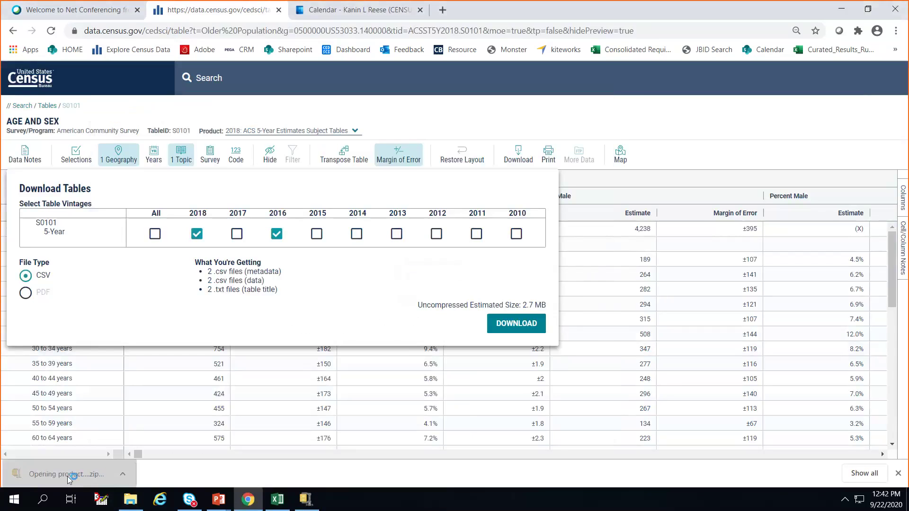
pyautogui.click(518, 328)
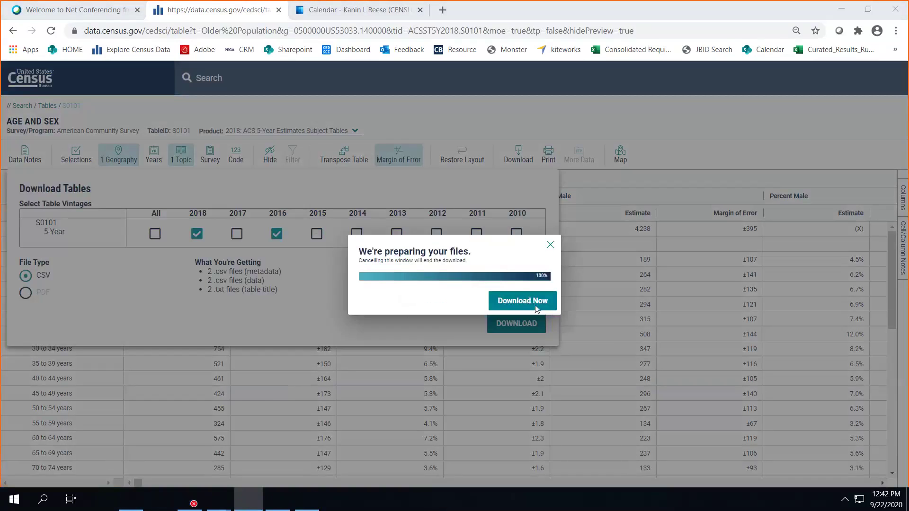
pyautogui.click(537, 307)
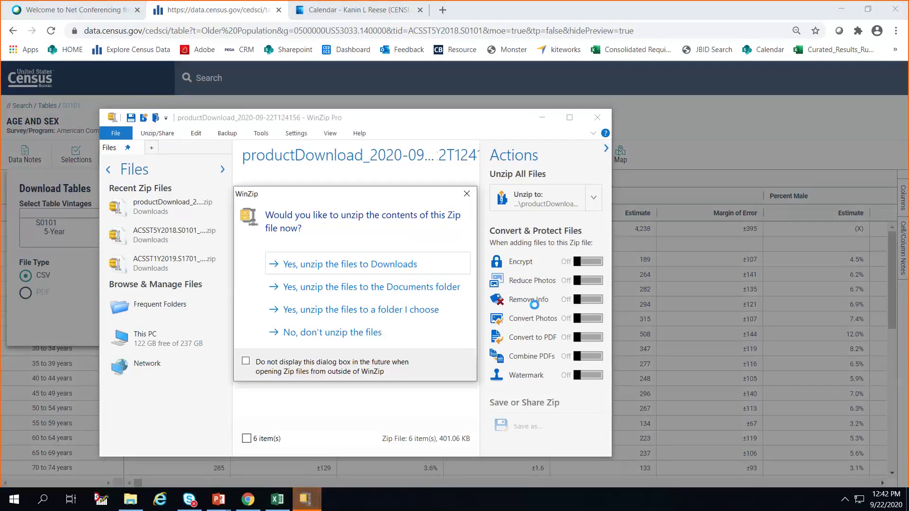
pyautogui.click(340, 333)
pyautogui.click(348, 205)
pyautogui.doubleClick(348, 205)
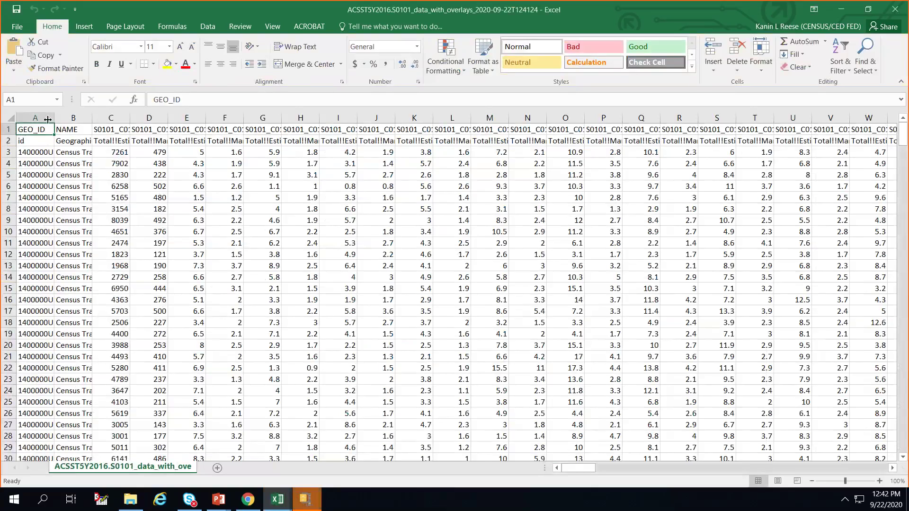
# Examine the first census tract's row and the code and label headers of the total population estimate column.
pyautogui.click(8, 152)
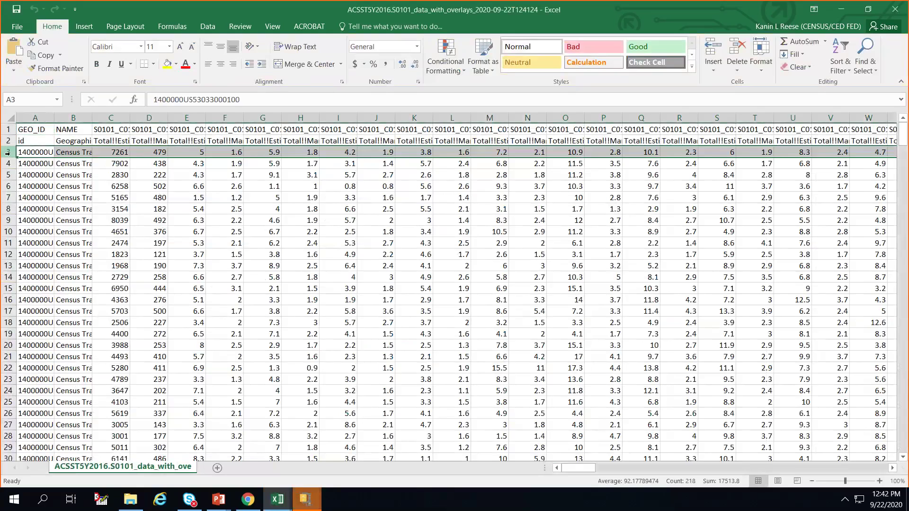
pyautogui.click(108, 139)
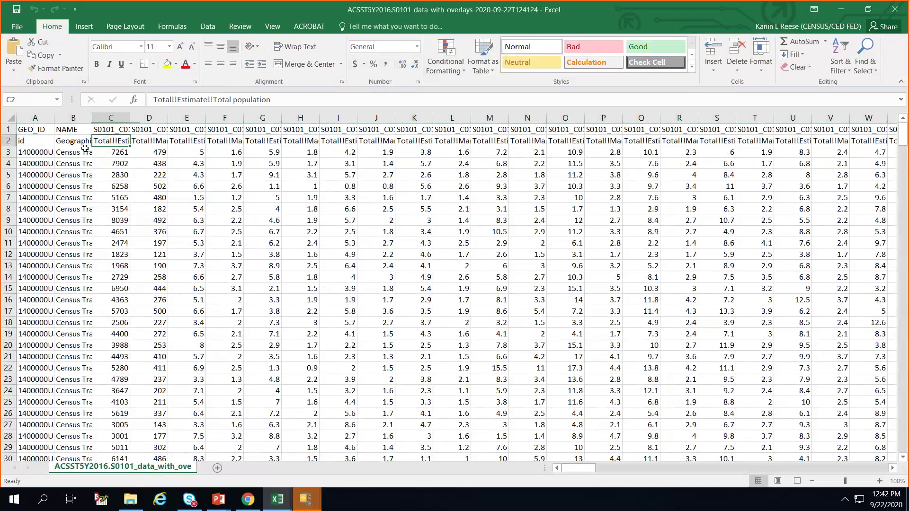
pyautogui.press('Up')
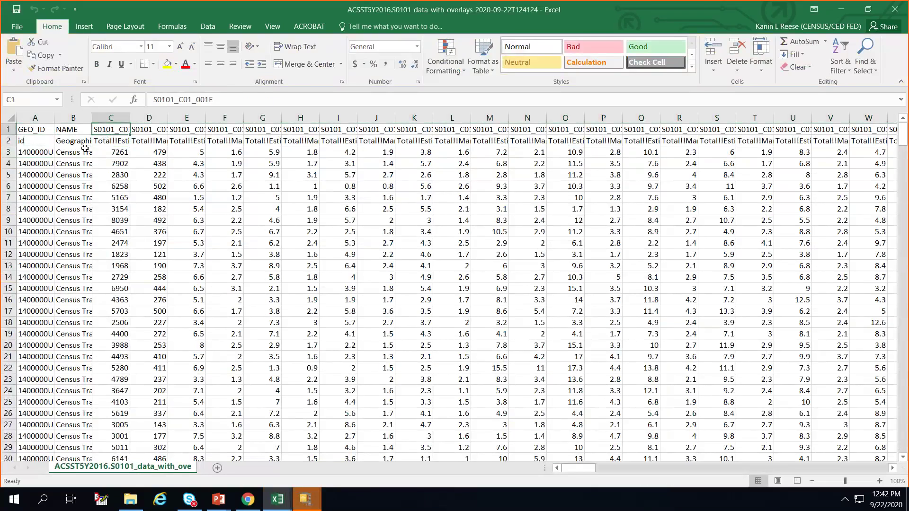
pyautogui.press('Down')
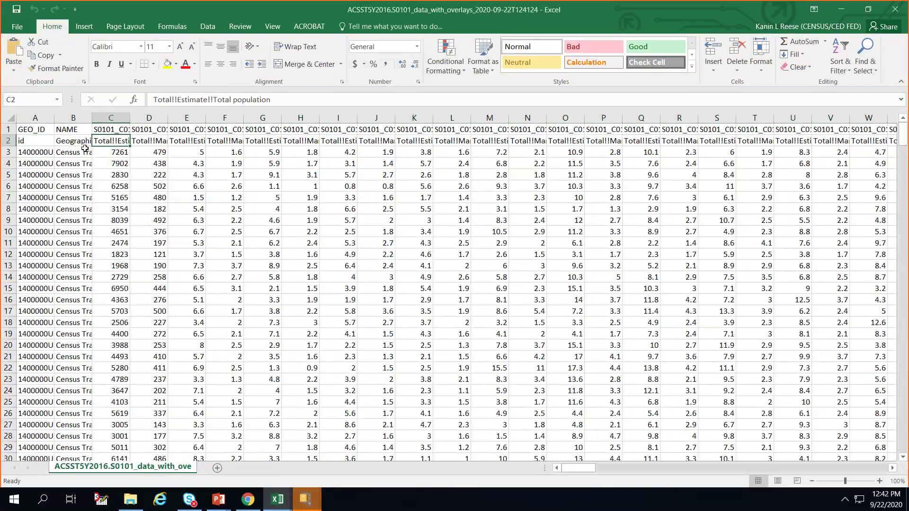
pyautogui.press('Down')
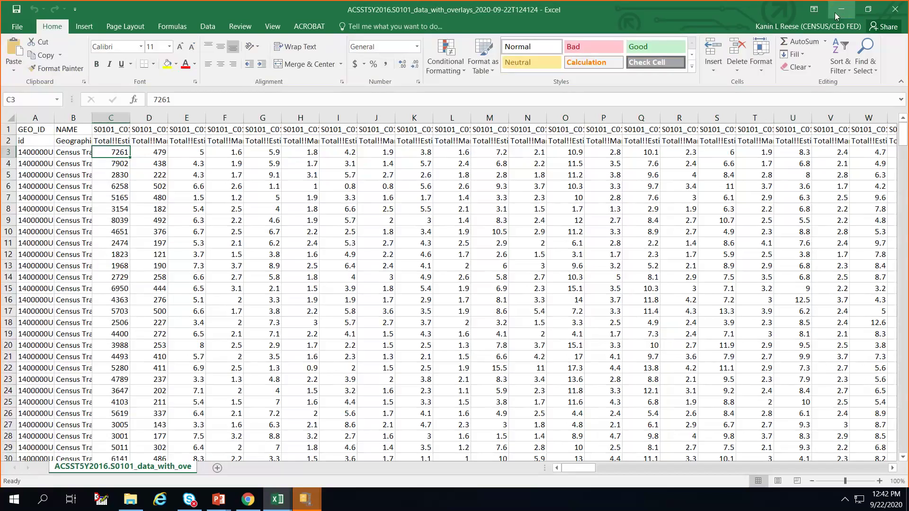
# Close both open Excel workbooks and the WinZip window.
pyautogui.click(901, 13)
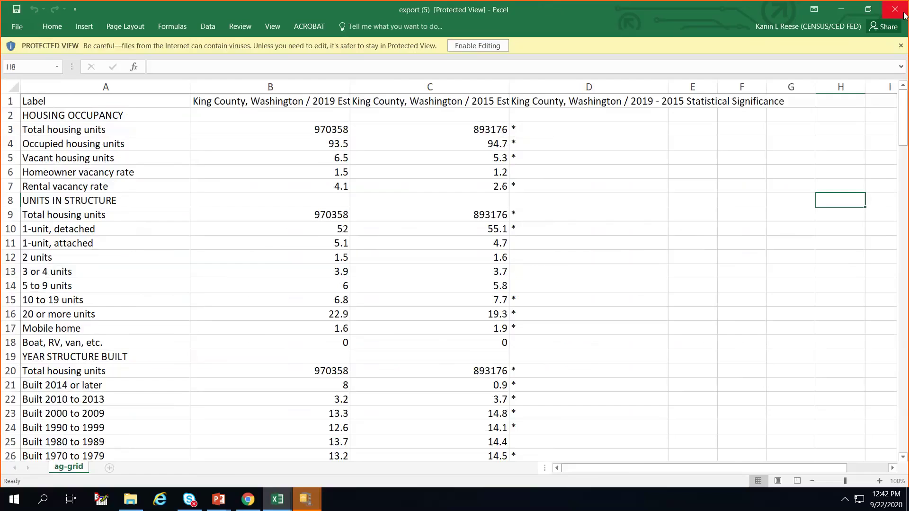
pyautogui.click(902, 11)
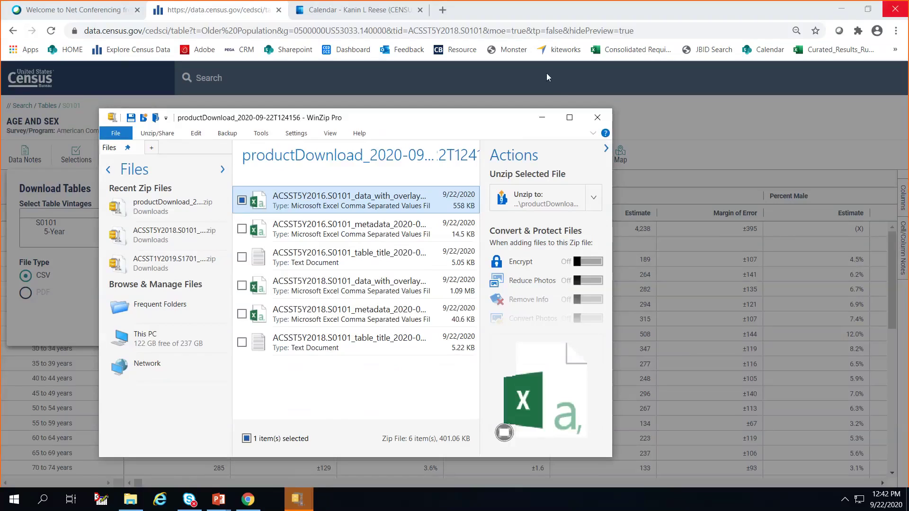
pyautogui.click(596, 117)
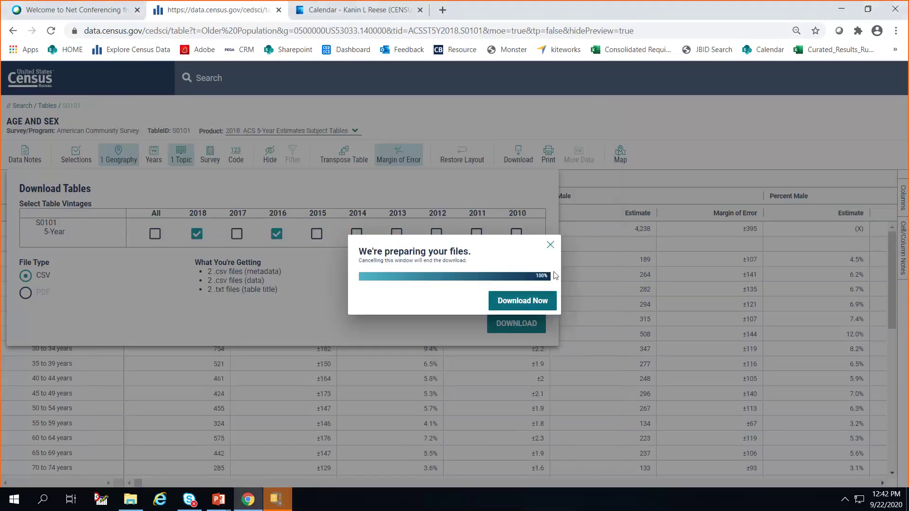
# Dismiss the file preparation dialog by cancelling the download, and return to the Explore Census Data home page.
pyautogui.click(551, 245)
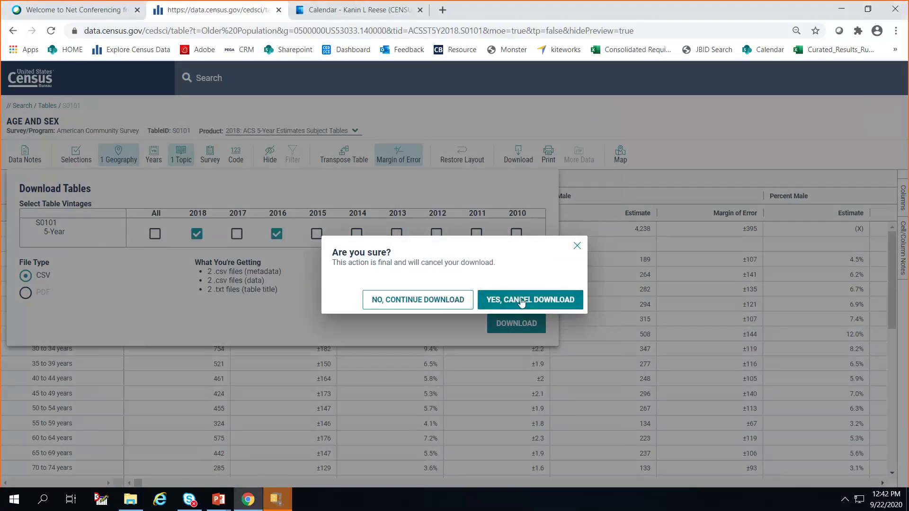
pyautogui.click(527, 303)
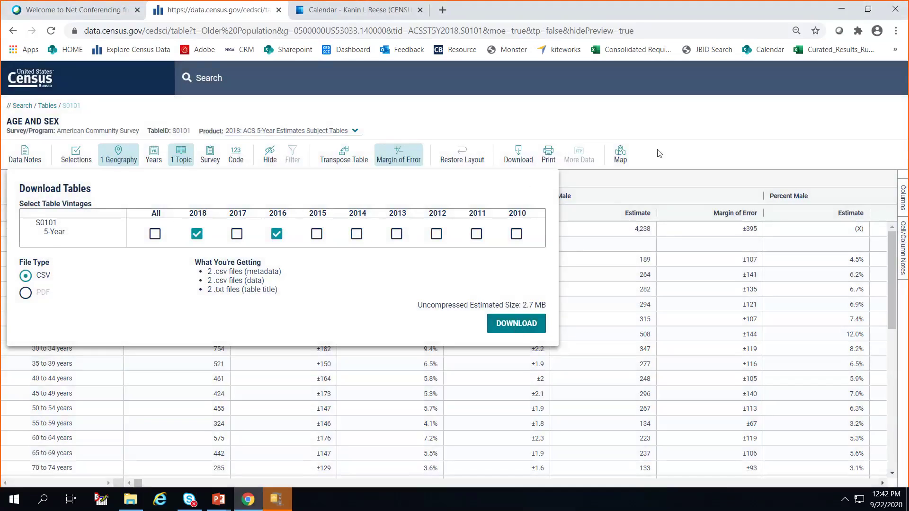
pyautogui.click(566, 70)
pyautogui.click(47, 84)
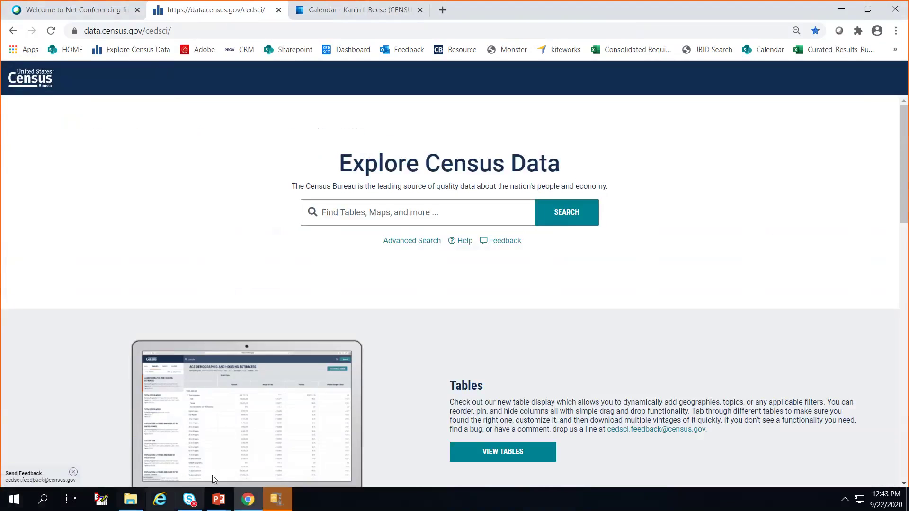
# Switch to the WA SDC_data.census.gov presentation in PowerPoint to check the demo outline, and return to the browser.
pyautogui.click(216, 502)
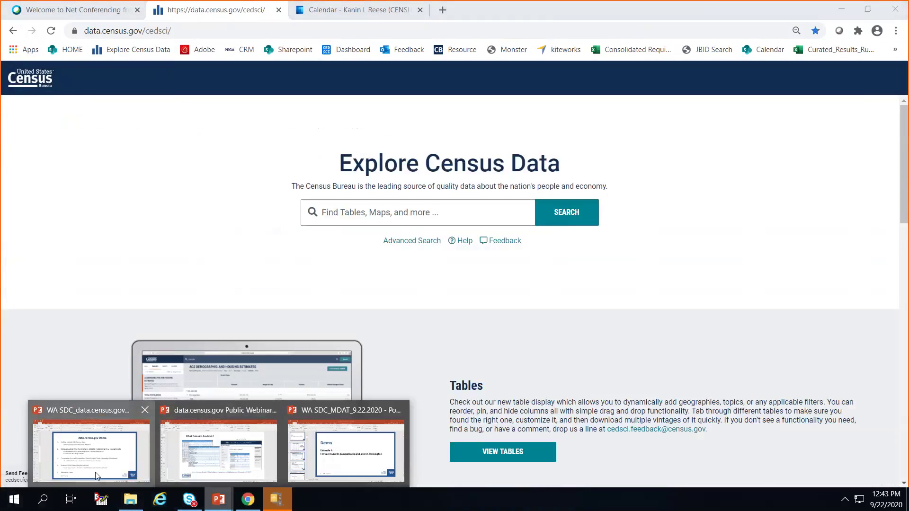
pyautogui.click(91, 453)
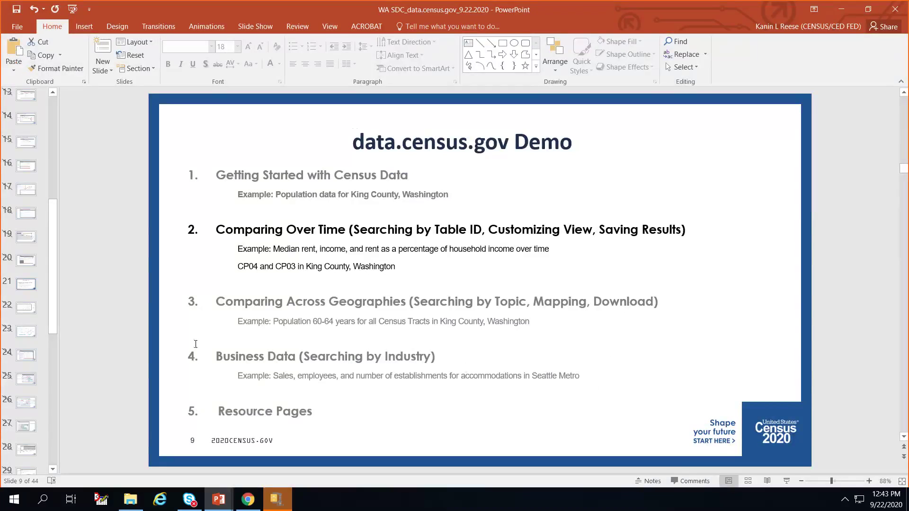
pyautogui.click(844, 9)
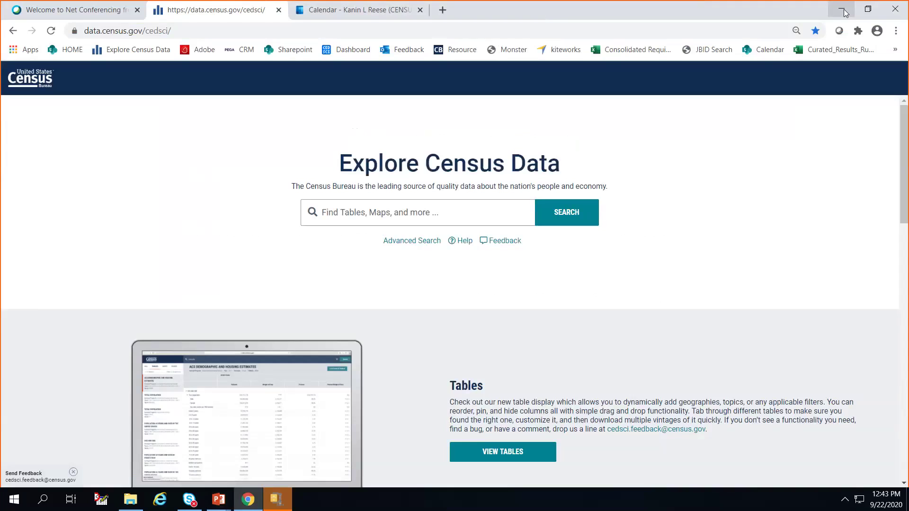
# In Advanced Search, add the NAICS industry code filter 7211 - Traveler accommodation from within 72 - Accommodation and food services.
pyautogui.click(411, 241)
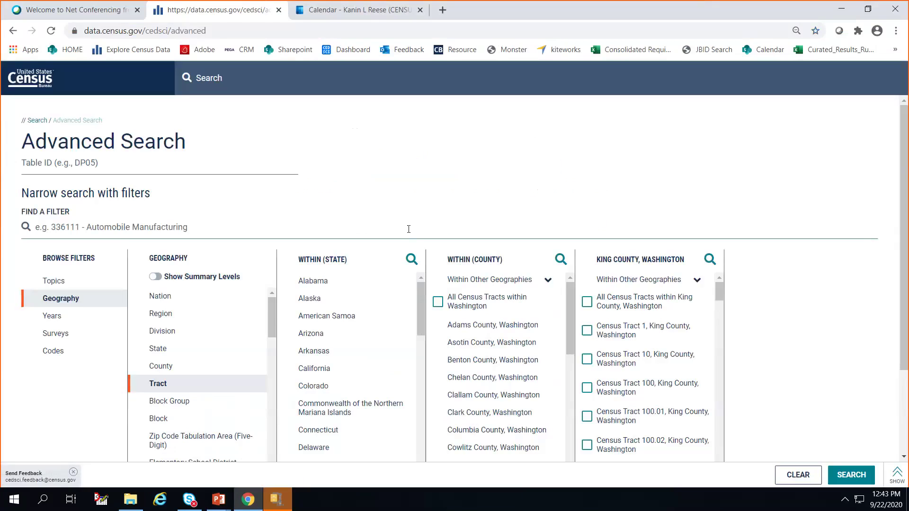
pyautogui.click(62, 354)
pyautogui.scroll(-1, 61, 359)
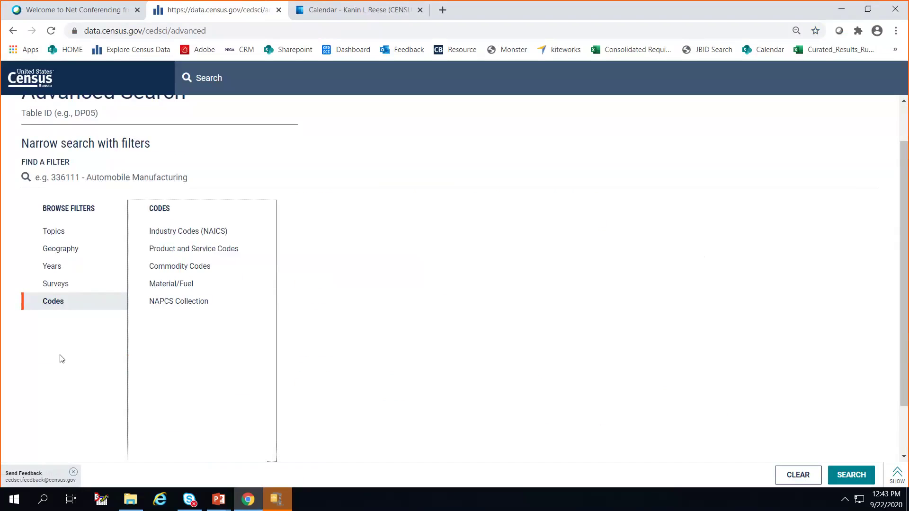
pyautogui.click(174, 232)
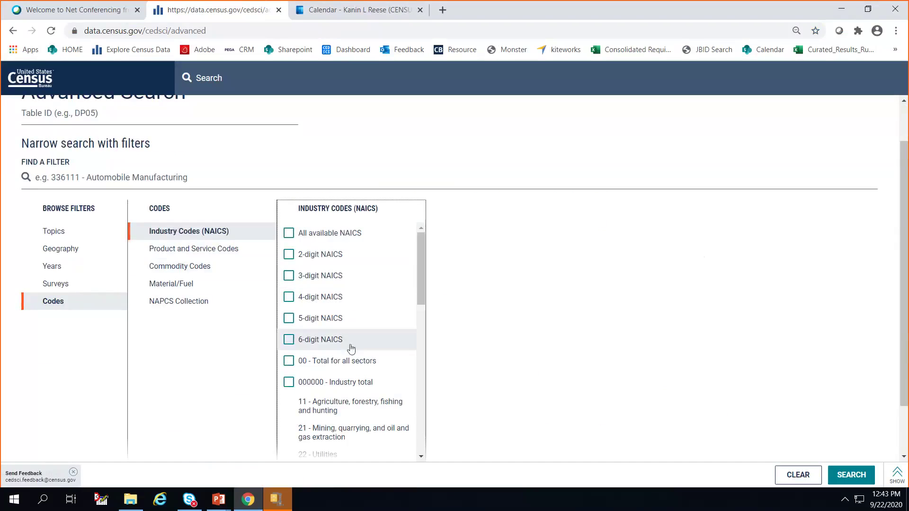
pyautogui.scroll(-3, 351, 348)
pyautogui.scroll(-6, 351, 350)
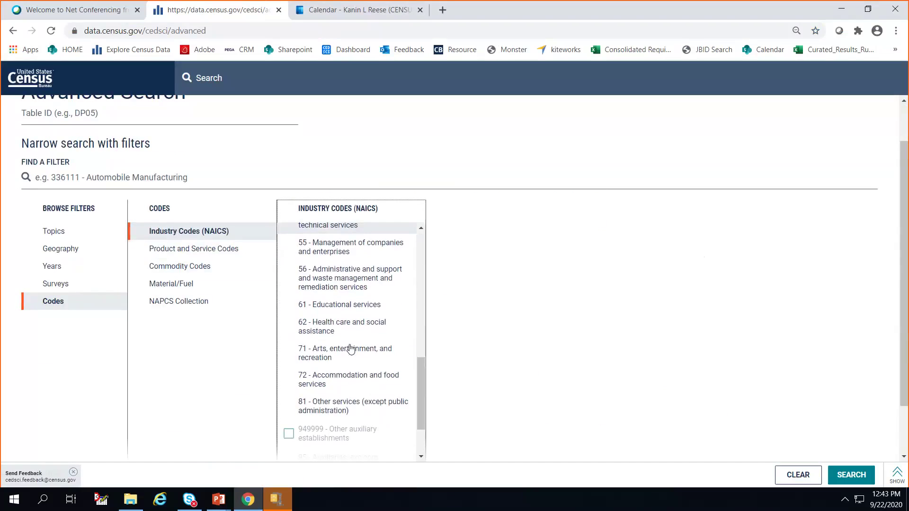
pyautogui.click(313, 384)
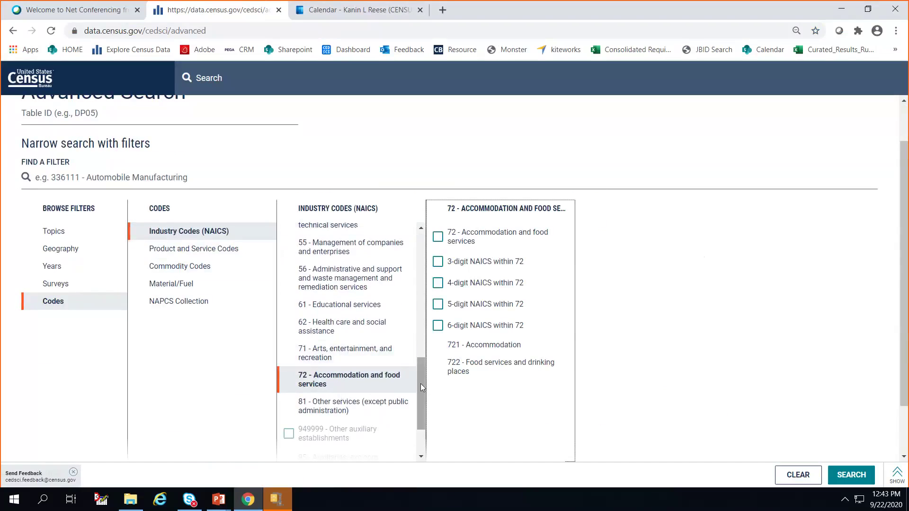
pyautogui.click(489, 348)
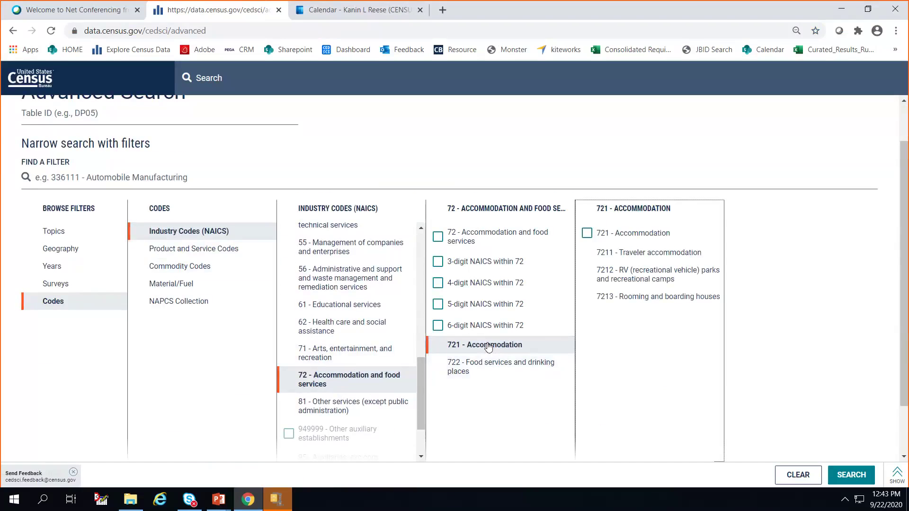
pyautogui.click(637, 253)
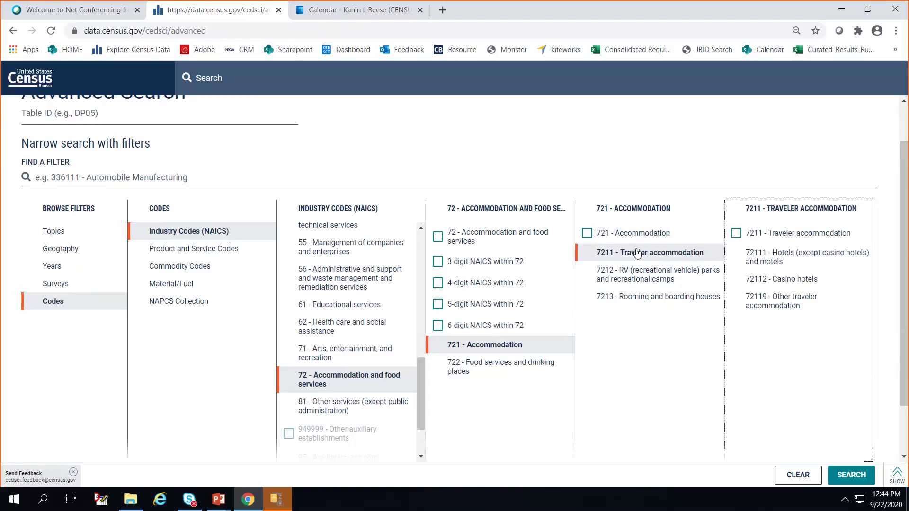
pyautogui.click(736, 233)
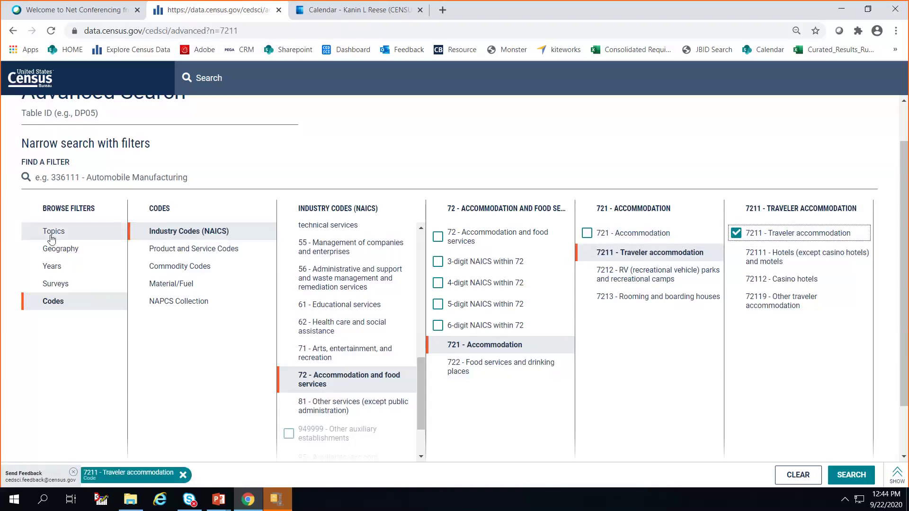
# Go to the geography filters and look through the geography types for metropolitan statistical areas.
pyautogui.click(58, 251)
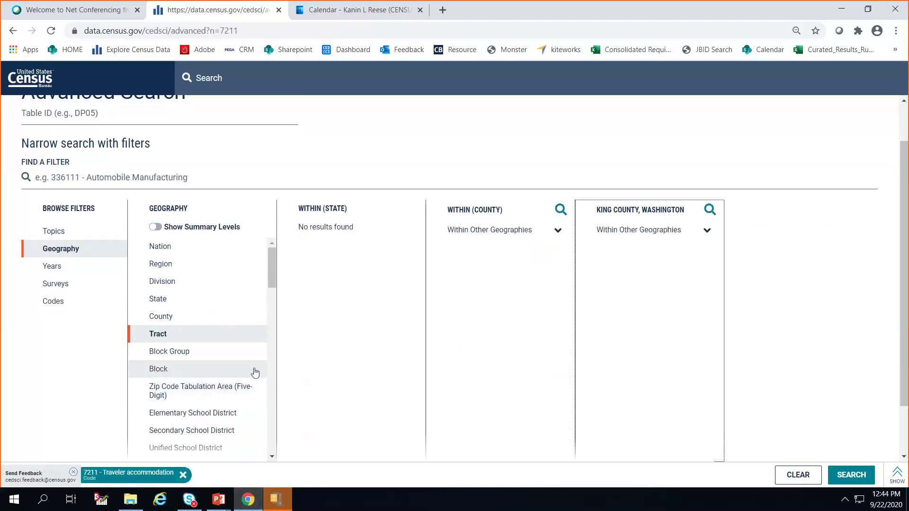
pyautogui.scroll(-6, 241, 393)
pyautogui.scroll(-1, 243, 409)
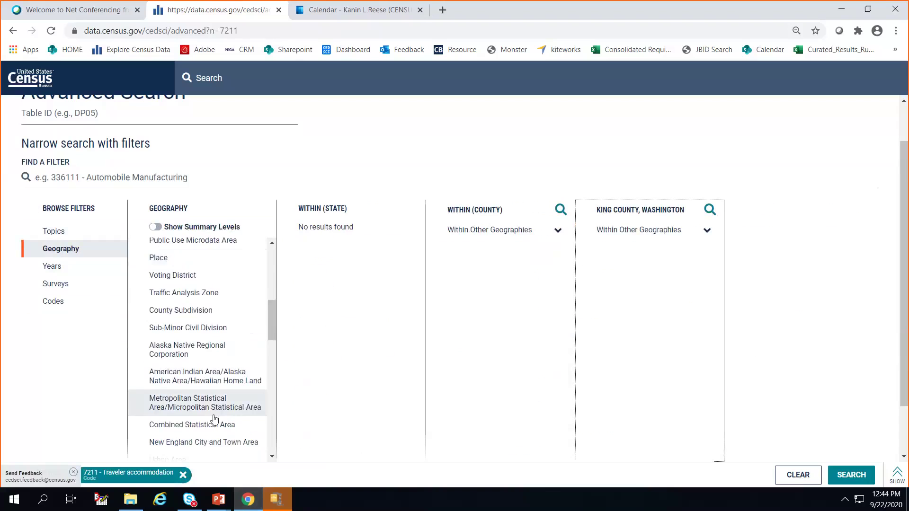
pyautogui.scroll(7, 214, 419)
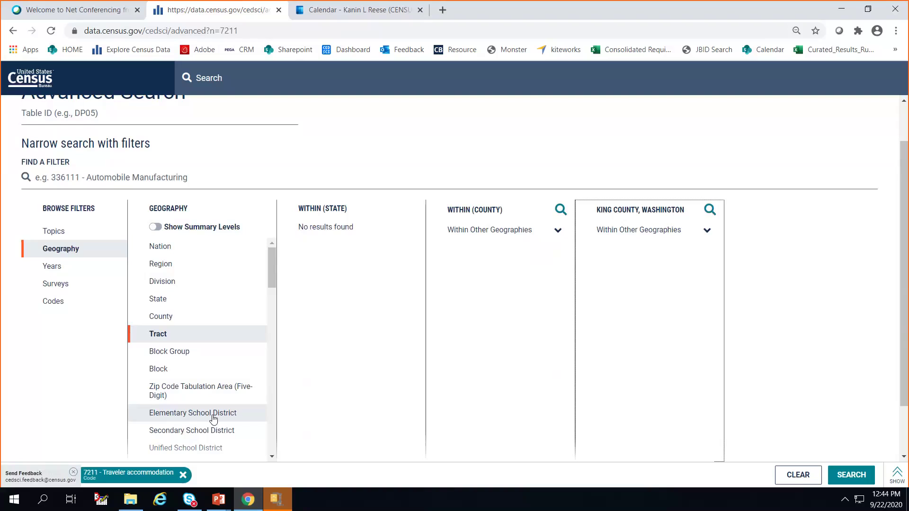
pyautogui.scroll(-3, 194, 428)
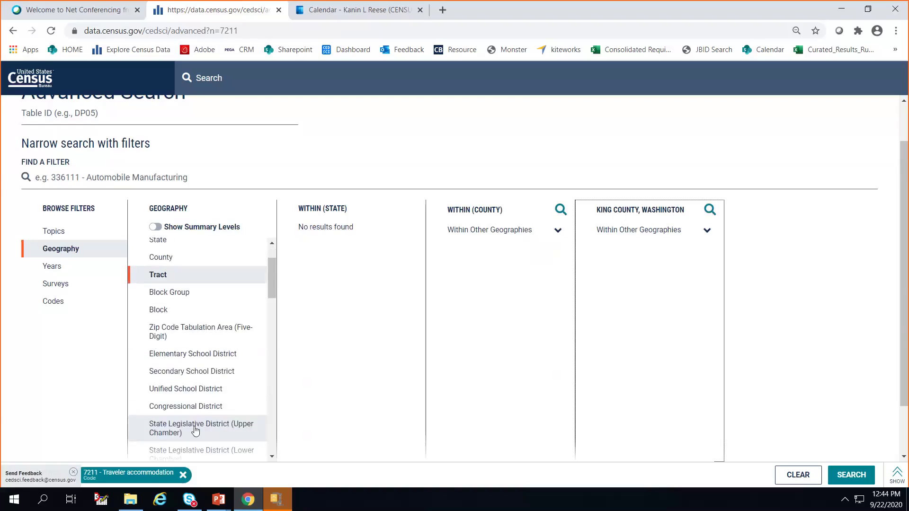
pyautogui.scroll(-6, 194, 431)
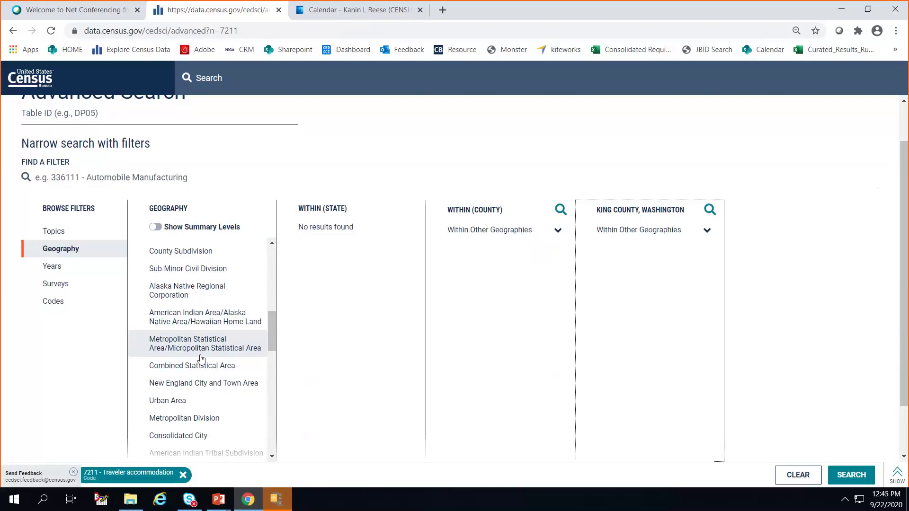
# Show summary levels in the geography filters and open 310 - Metropolitan Statistical Area/Micropolitan Statistical Area.
pyautogui.click(156, 228)
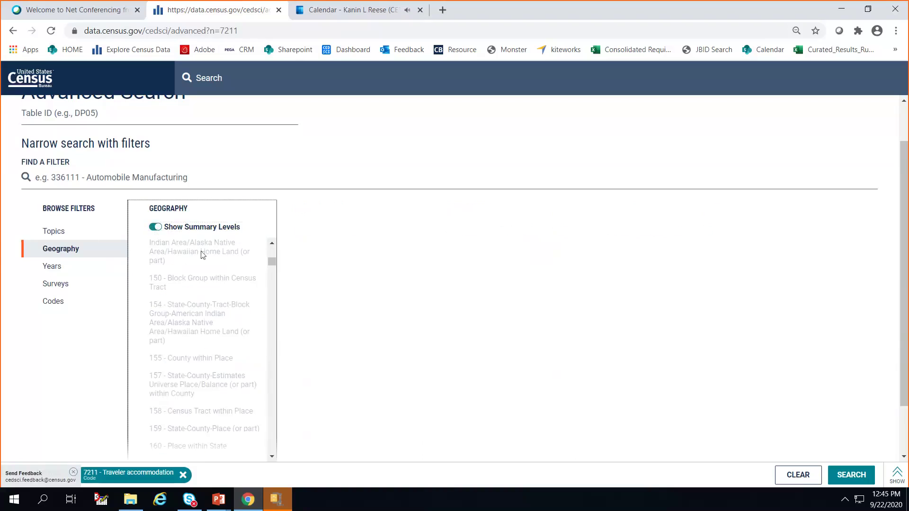
pyautogui.scroll(-3, 205, 384)
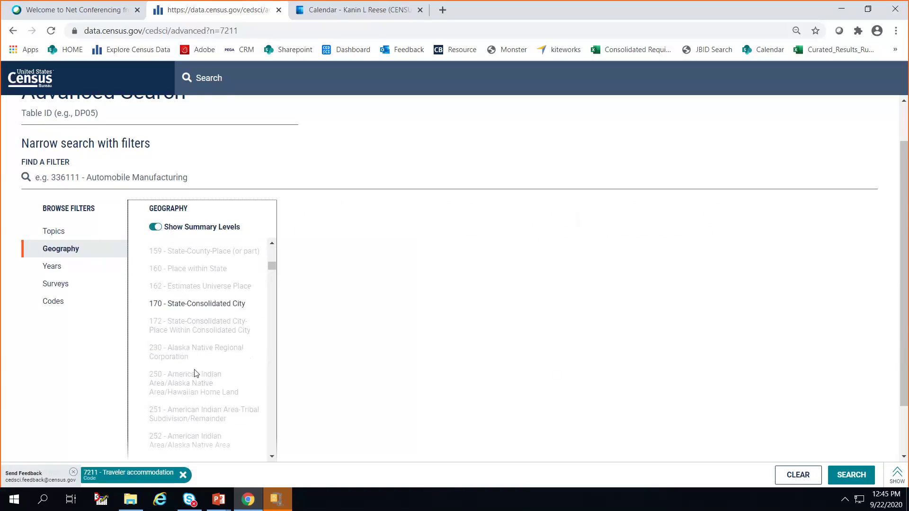
pyautogui.scroll(-3, 187, 359)
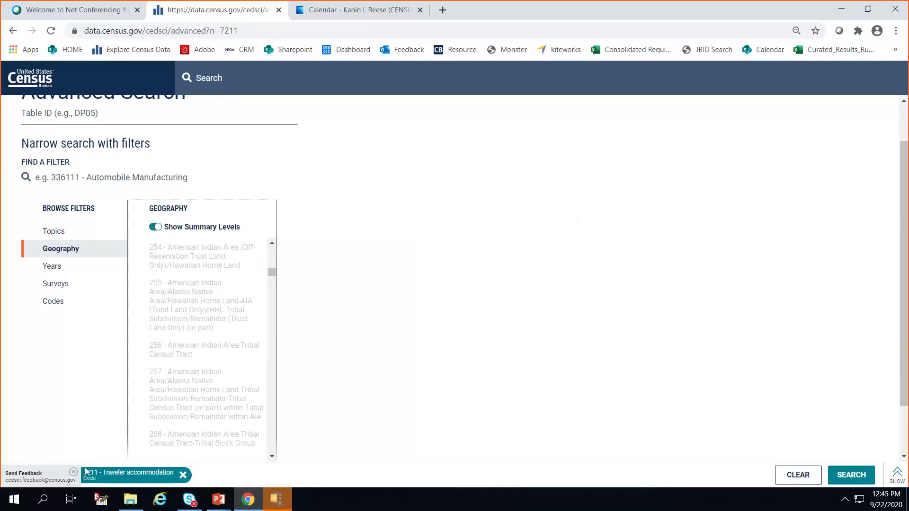
pyautogui.scroll(-3, 194, 372)
pyautogui.scroll(-5, 195, 377)
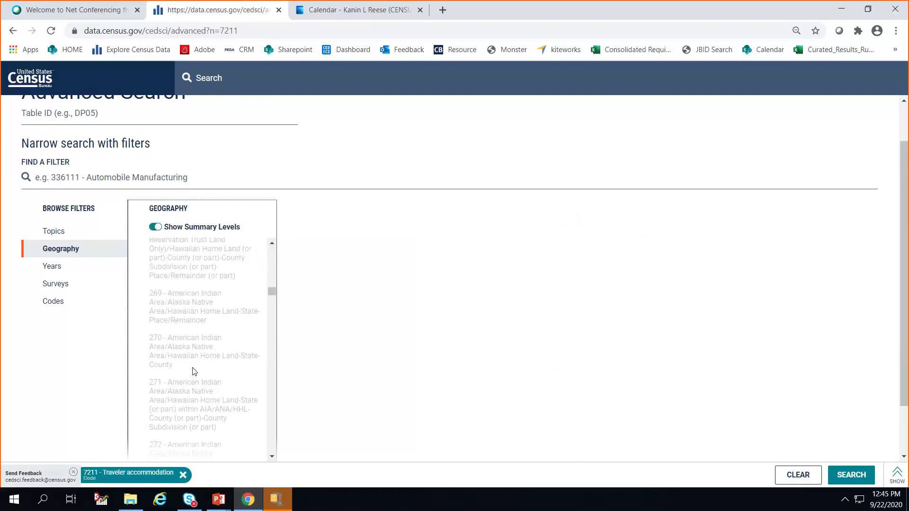
pyautogui.scroll(-5, 197, 385)
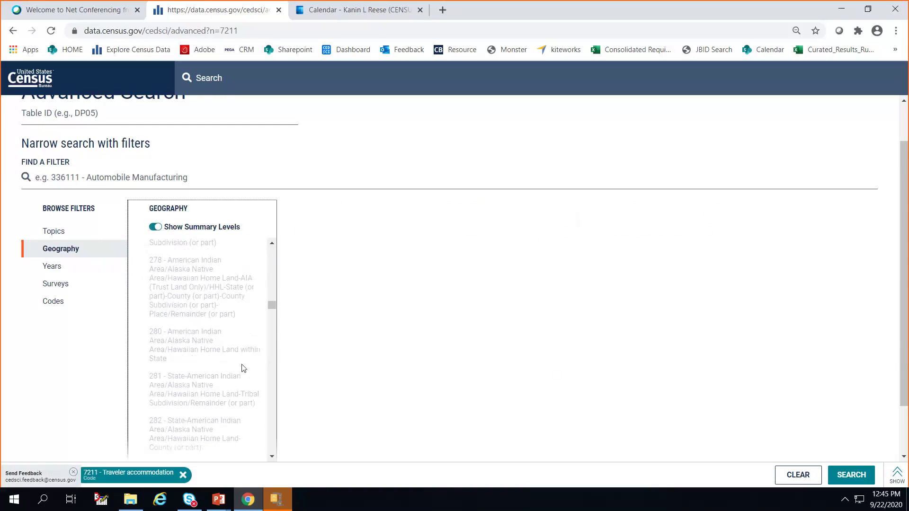
pyautogui.scroll(-10, 237, 405)
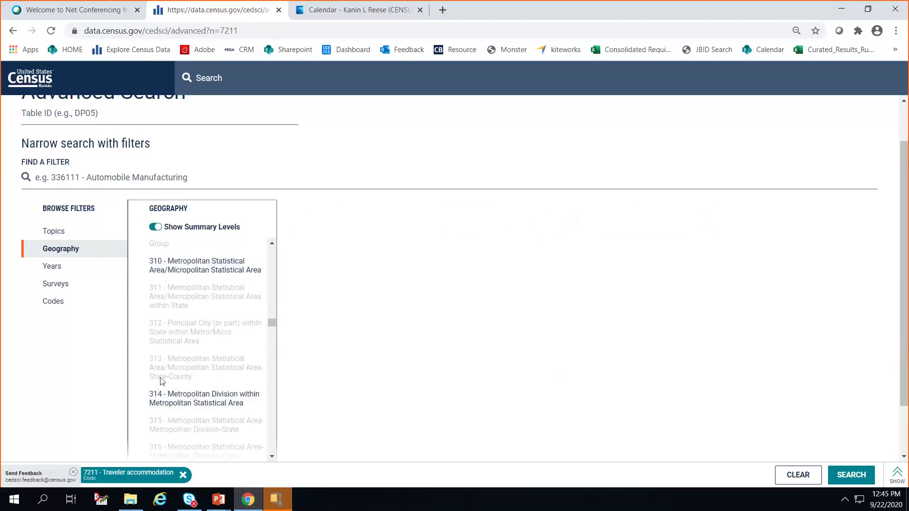
pyautogui.click(183, 267)
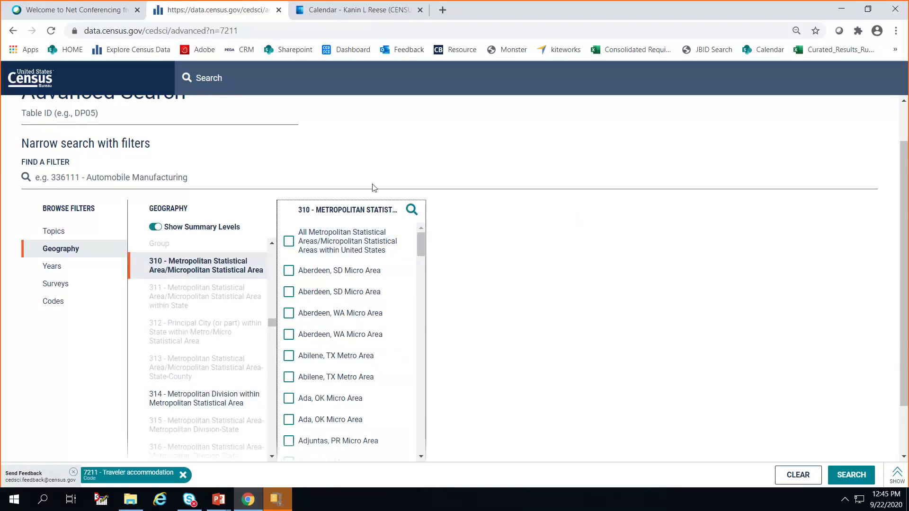
# Search the metropolitan areas for seattle, add Seattle-Tacoma-Bellevue, WA Metro Area as a filter, and dismiss the feedback notice covering the selected filters.
pyautogui.click(410, 211)
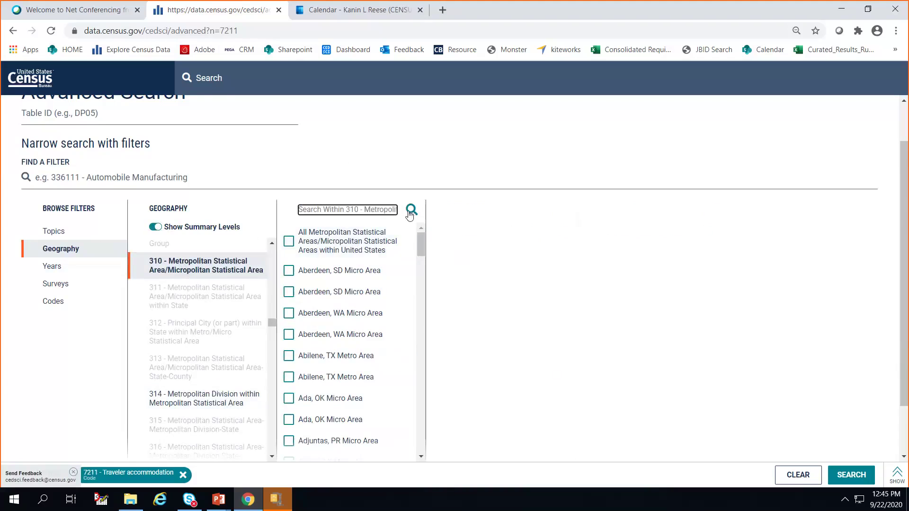
pyautogui.write('seattle')
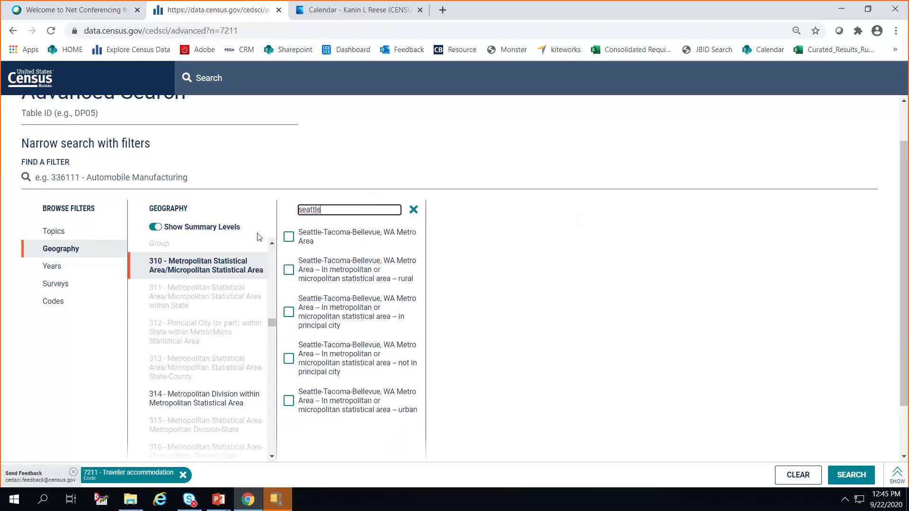
pyautogui.click(287, 239)
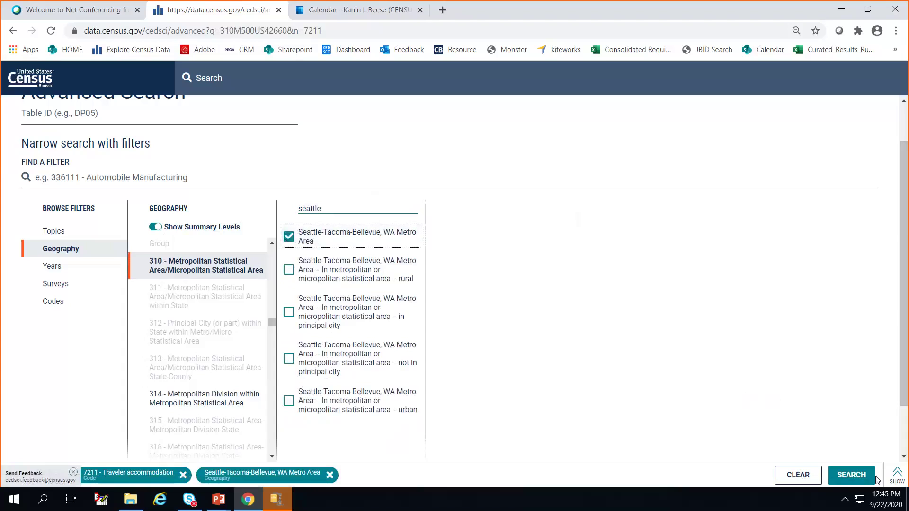
pyautogui.click(74, 473)
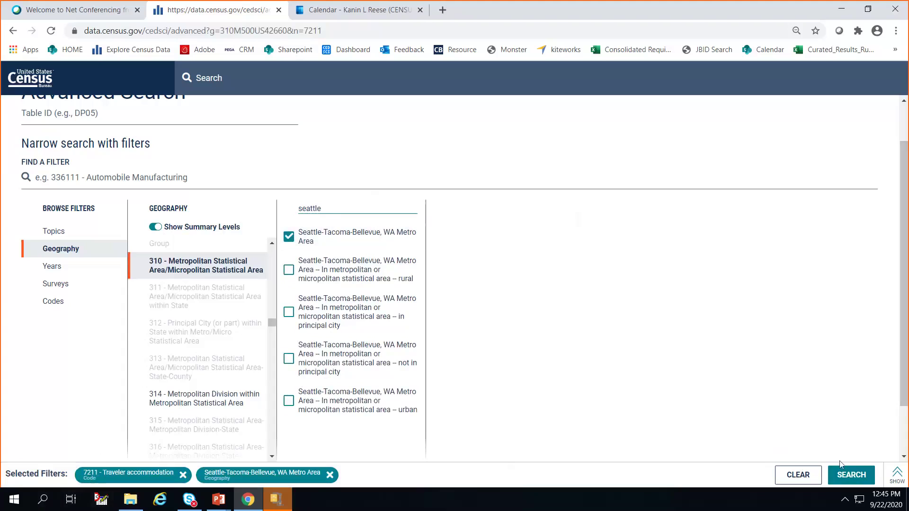
# Run the search and open the 2017 Economic Census table All Sectors: Summary Statistics for the U.S., States, and Selected Geographies (EC1700BASIC).
pyautogui.click(858, 477)
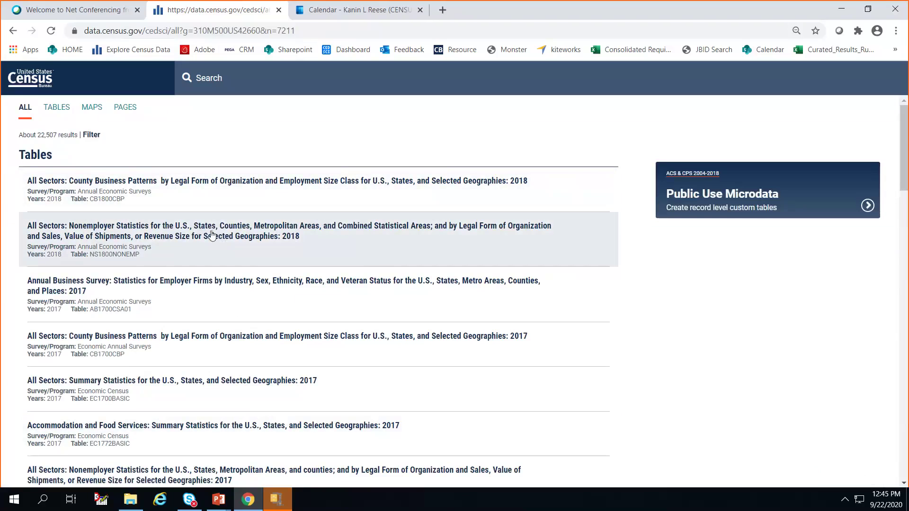
pyautogui.scroll(-1, 331, 351)
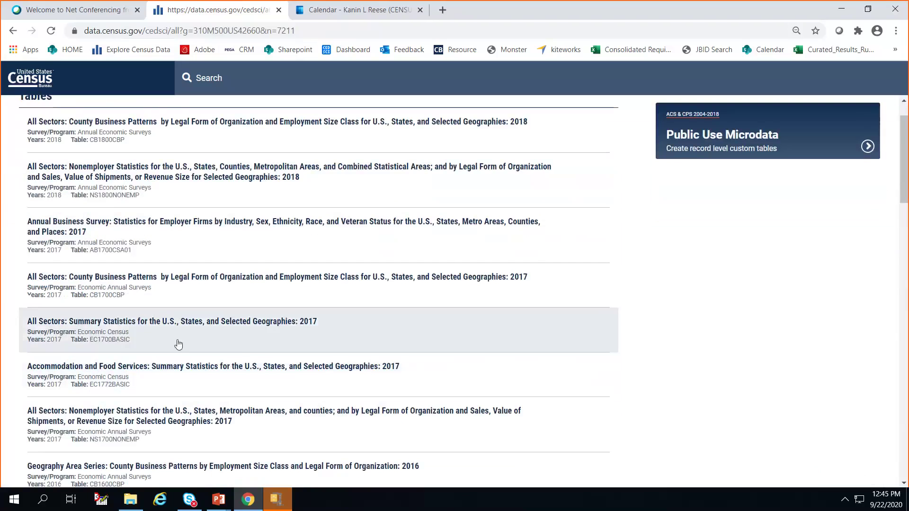
pyautogui.click(174, 325)
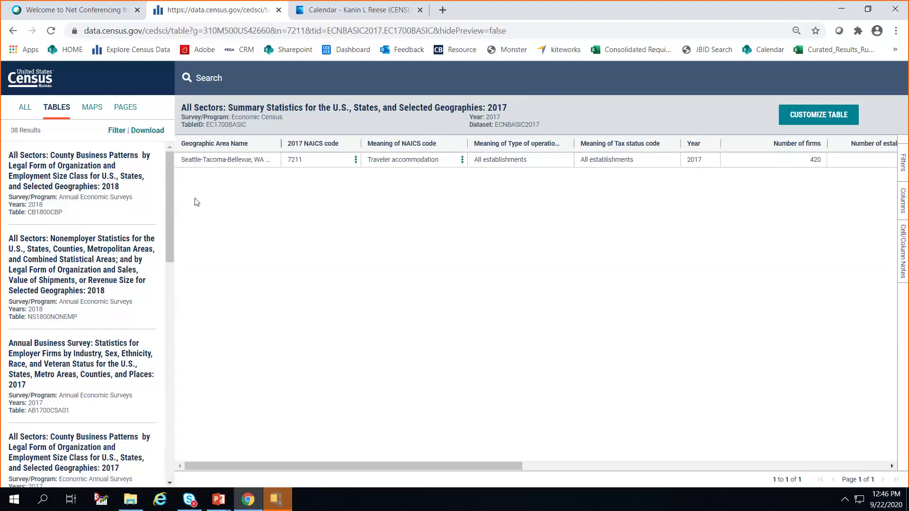
# Return to Advanced Search and add the survey filter ECN Economic Census of the United States Economic Census US Basic Data.
pyautogui.click(239, 71)
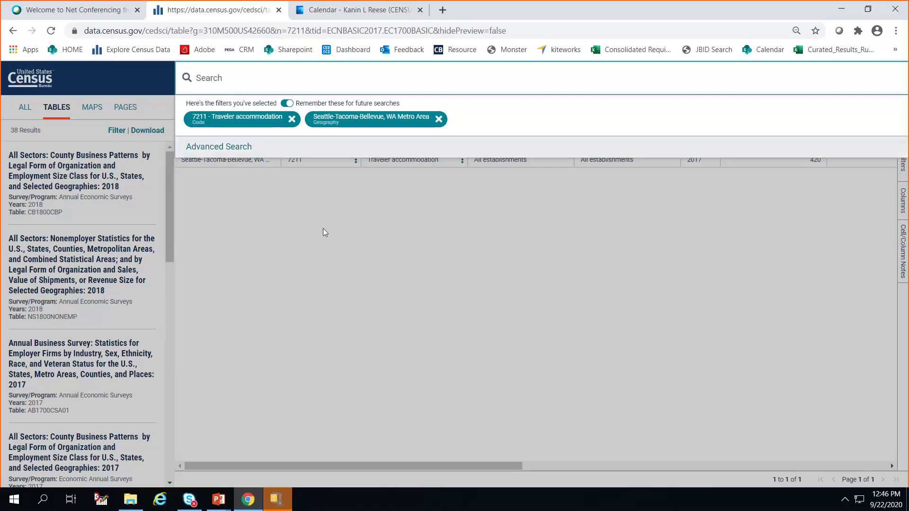
pyautogui.click(208, 147)
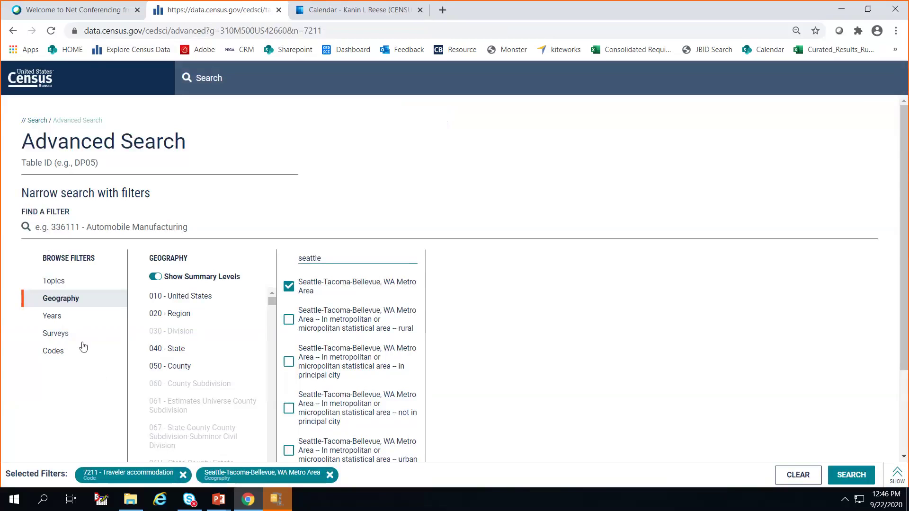
pyautogui.click(73, 334)
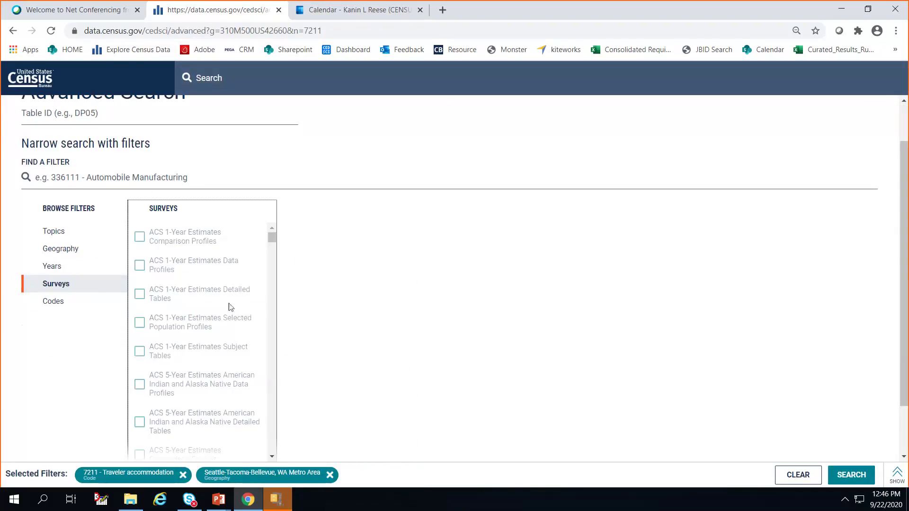
pyautogui.scroll(-6, 230, 307)
pyautogui.scroll(-5, 229, 307)
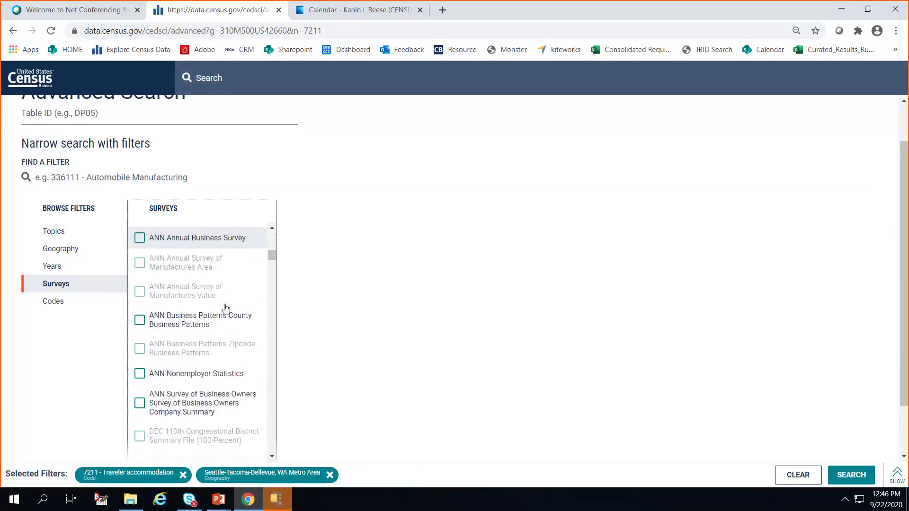
pyautogui.scroll(10, 226, 309)
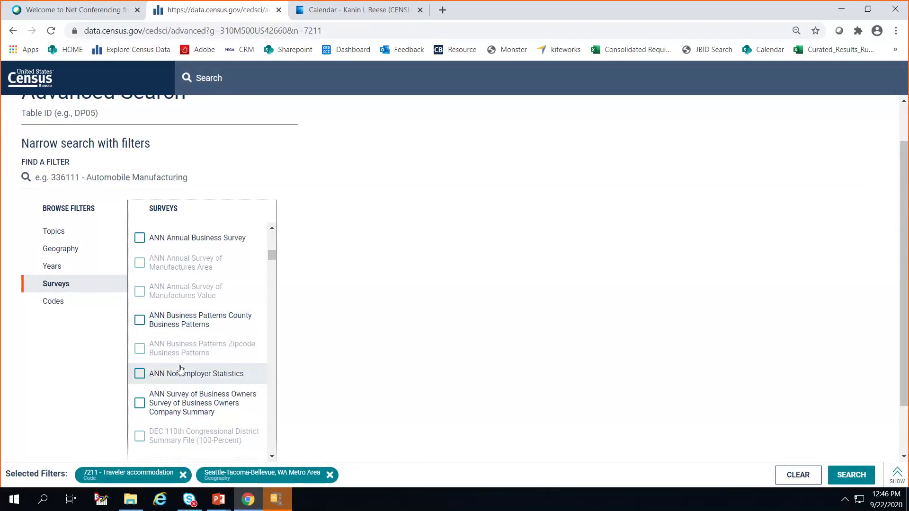
pyautogui.scroll(-10, 199, 350)
pyautogui.scroll(-5, 212, 347)
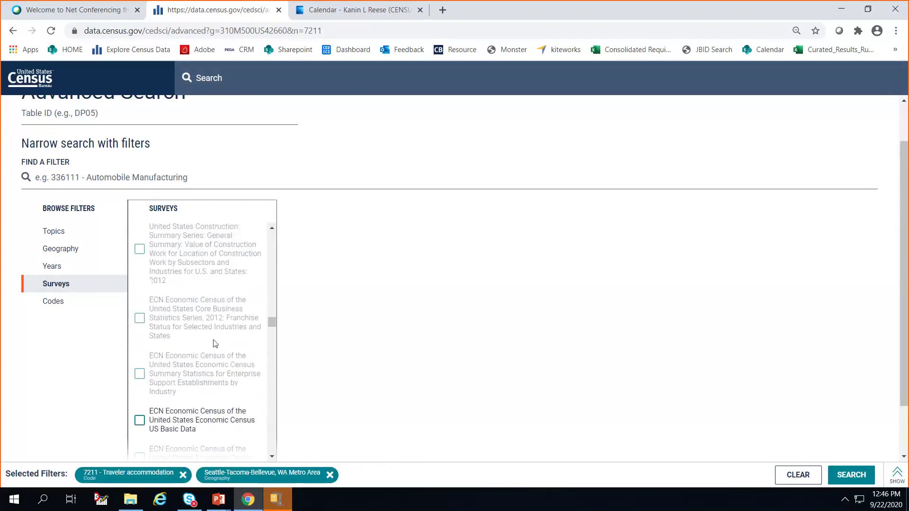
pyautogui.scroll(2, 214, 343)
pyautogui.scroll(2, 214, 344)
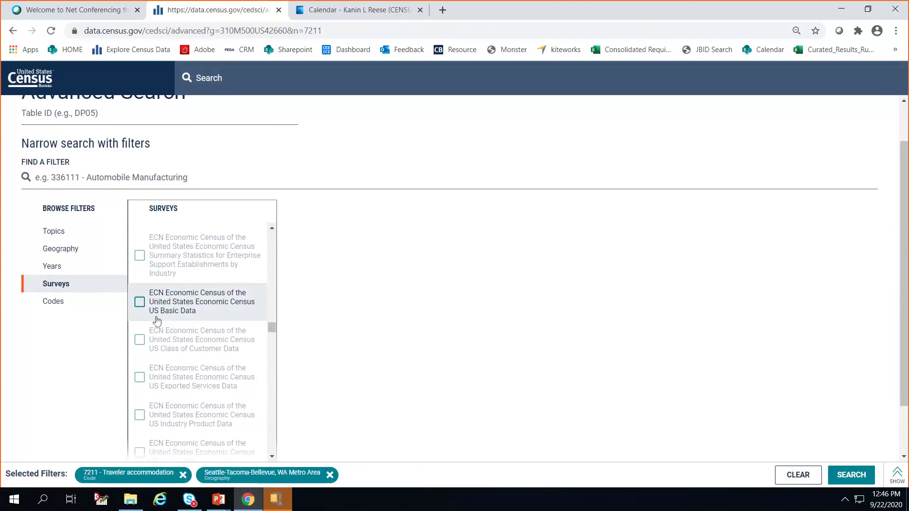
pyautogui.click(139, 302)
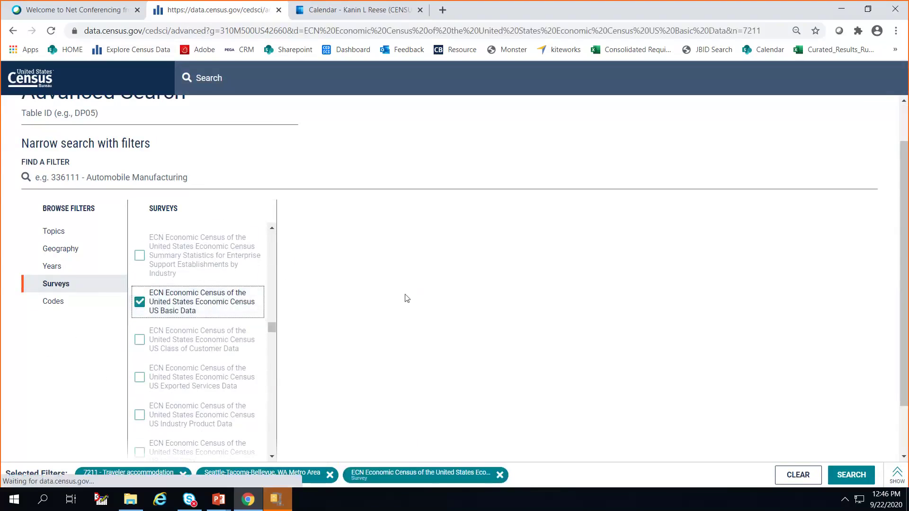
# Search with the survey filter applied and open table EC1700BASIC for 2017 from the narrowed results.
pyautogui.click(850, 475)
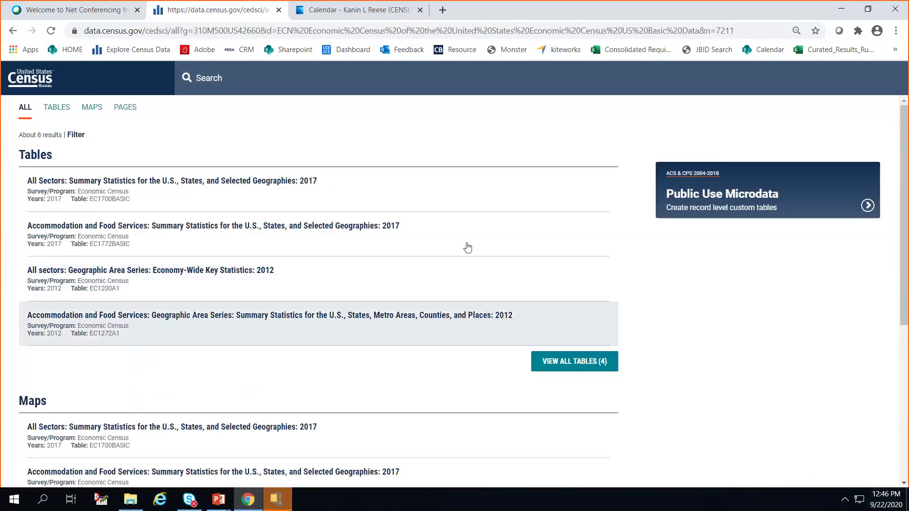
pyautogui.click(303, 186)
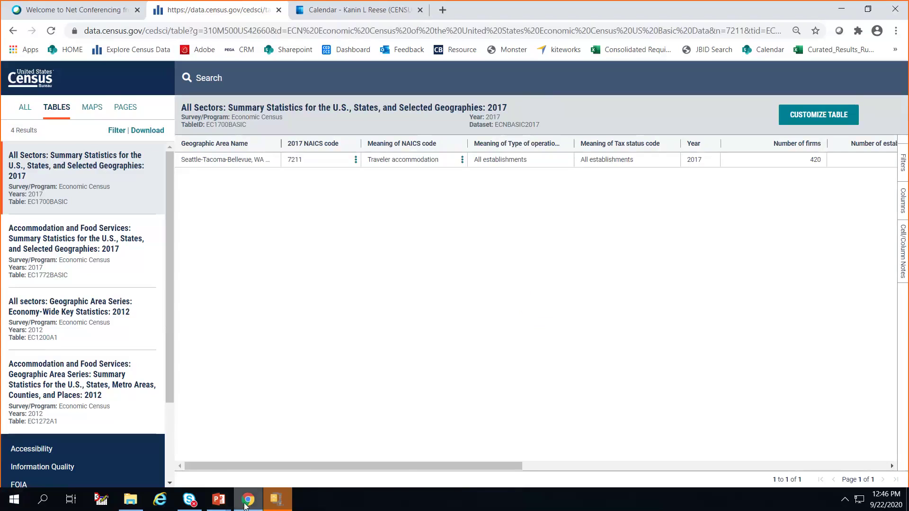
# Switch to the PowerPoint presentation to check the data.census.gov Demo outline slide, and return to the browser.
pyautogui.moveTo(218, 499)
pyautogui.click(131, 464)
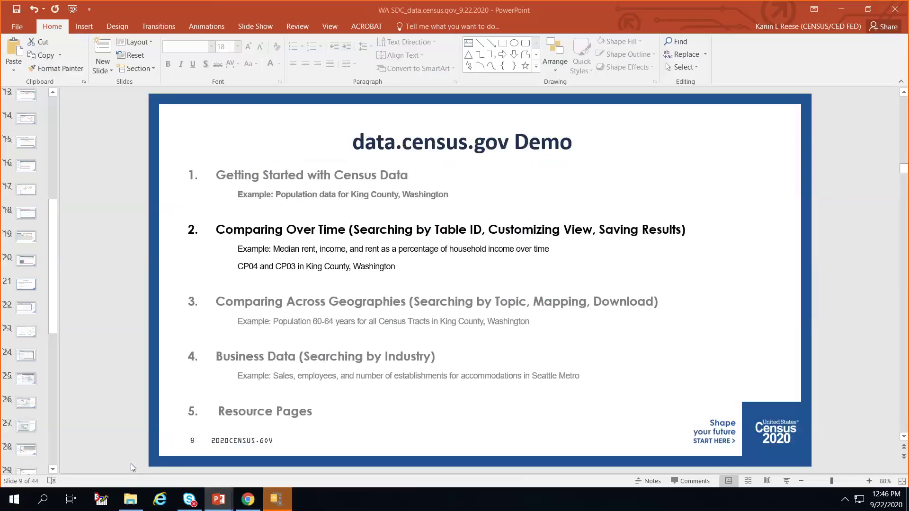
pyautogui.click(247, 503)
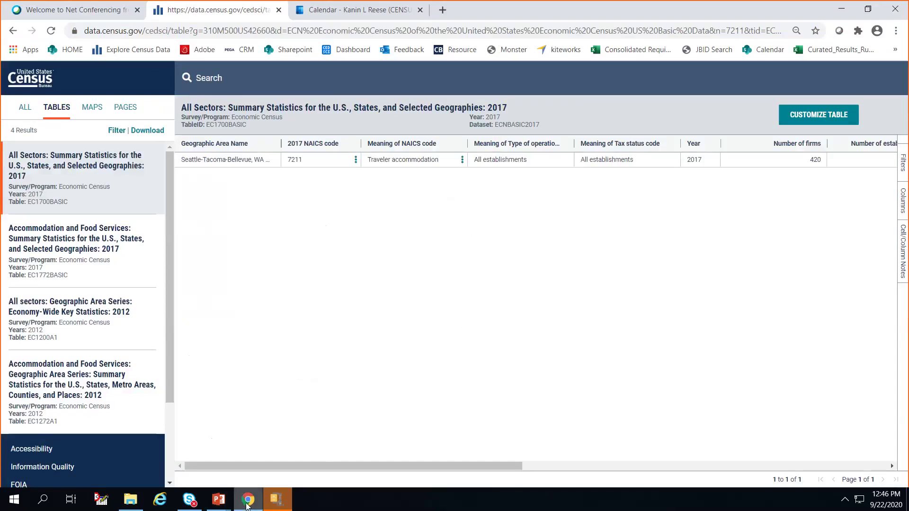
# Go to the Explore Census Data home page, open its Help resources, and look through the data.census.gov Resources page.
pyautogui.click(39, 87)
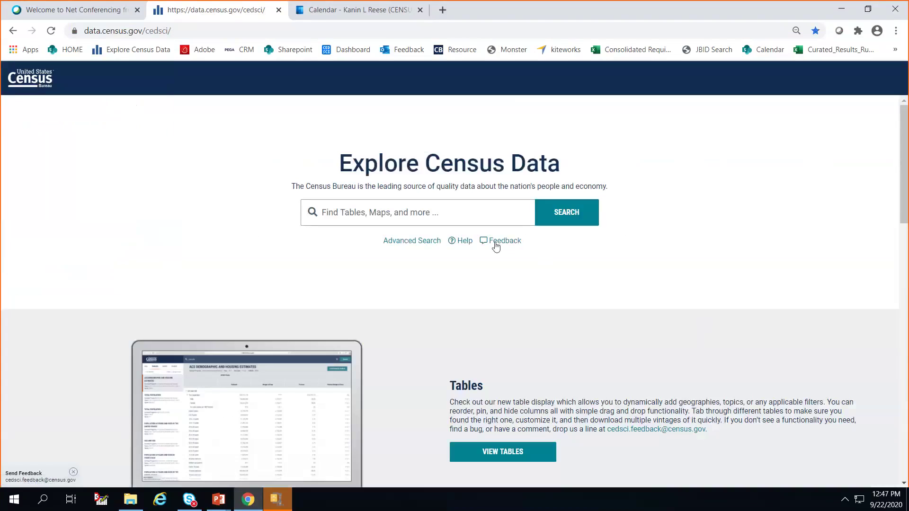
pyautogui.click(462, 244)
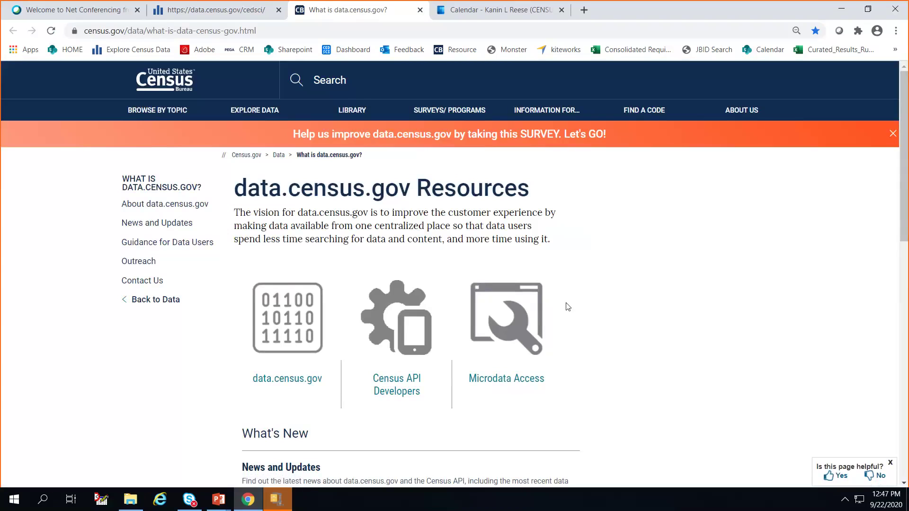
pyautogui.scroll(-5, 568, 307)
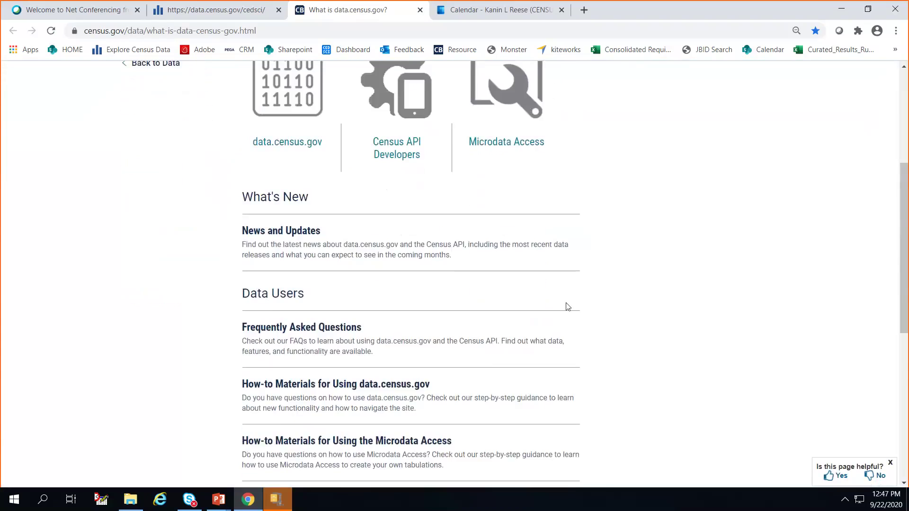
pyautogui.scroll(-3, 568, 307)
pyautogui.scroll(8, 212, 368)
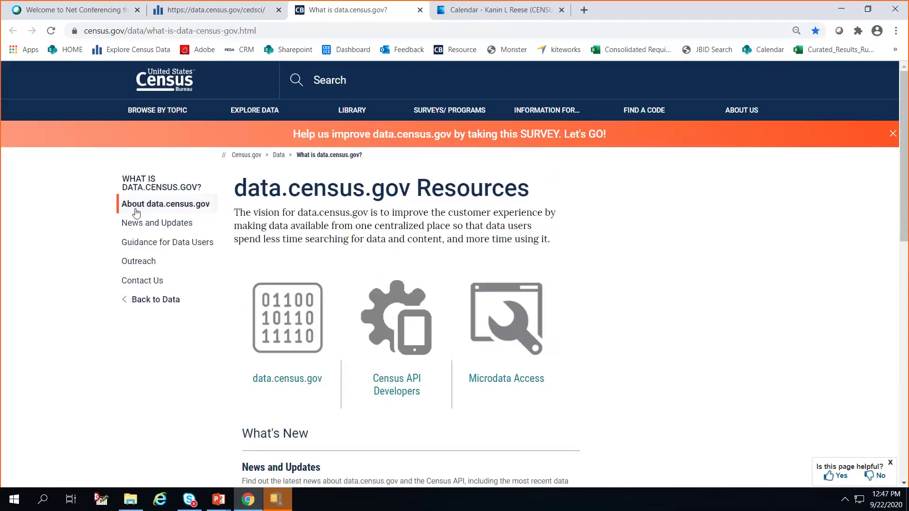
# Open the News and Updates page and review the list of new data releases from September 2020.
pyautogui.click(136, 228)
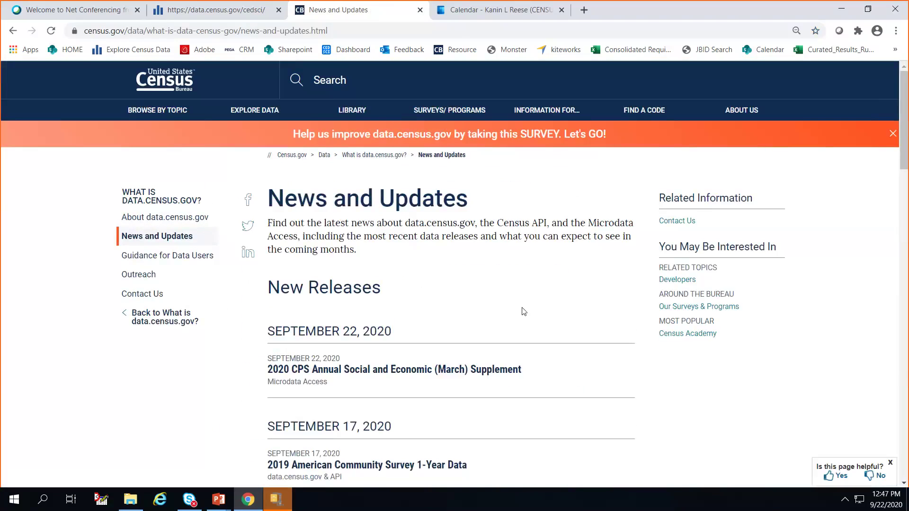
pyautogui.scroll(-1, 561, 334)
pyautogui.scroll(-1, 561, 334)
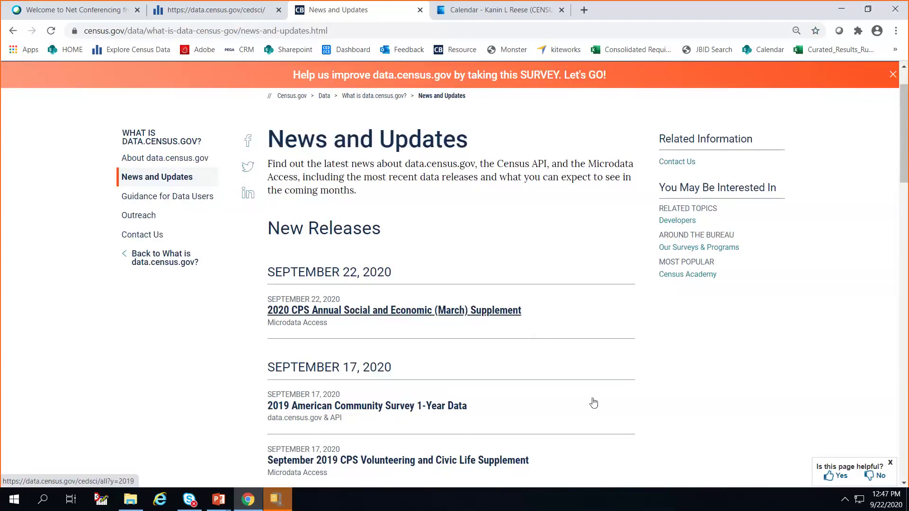
pyautogui.scroll(-3, 593, 402)
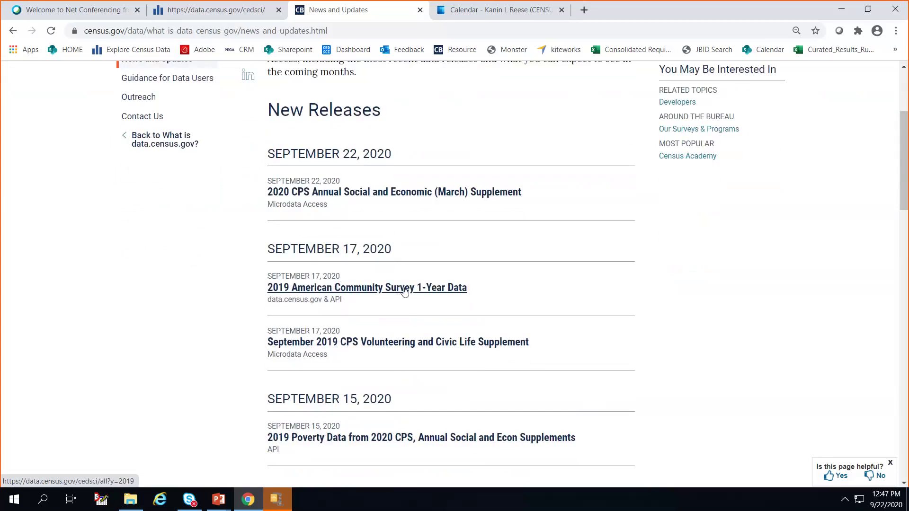
pyautogui.scroll(-1, 640, 294)
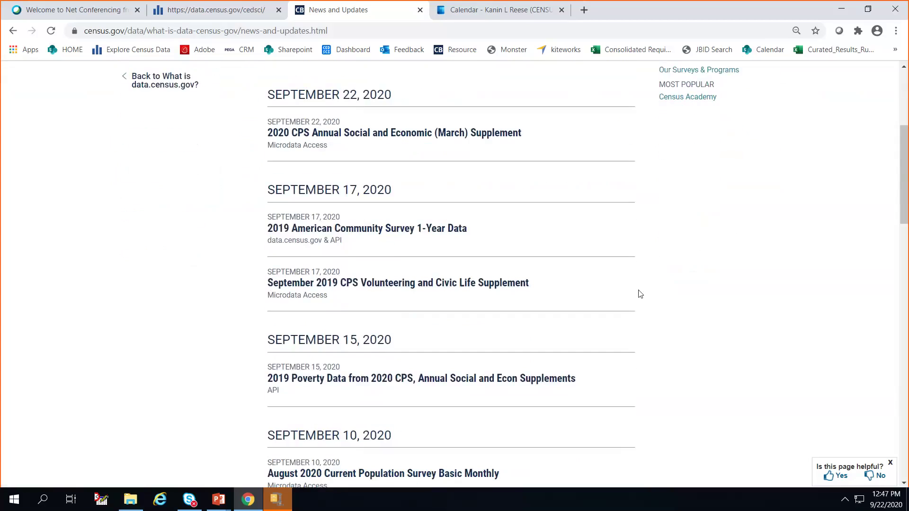
pyautogui.scroll(-2, 640, 293)
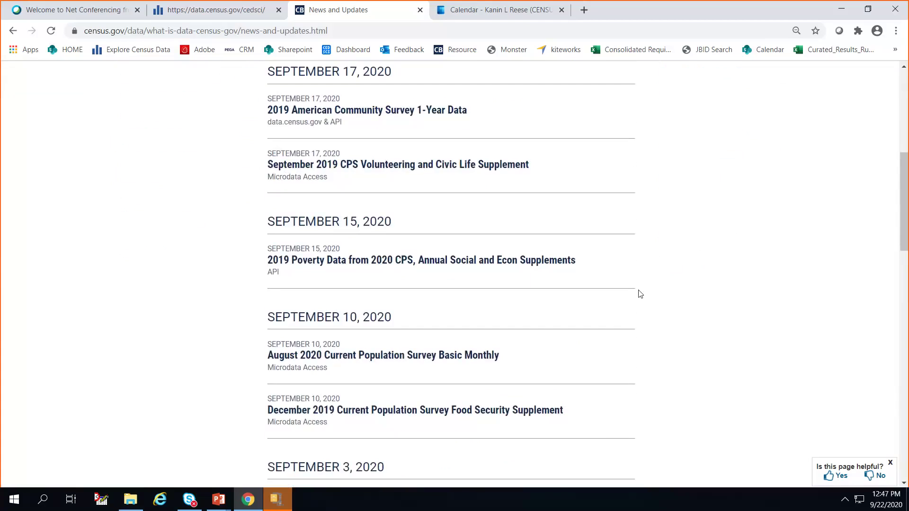
# Review the older new-release entries on the News and Updates page, back through August 2020.
pyautogui.scroll(-2, 640, 294)
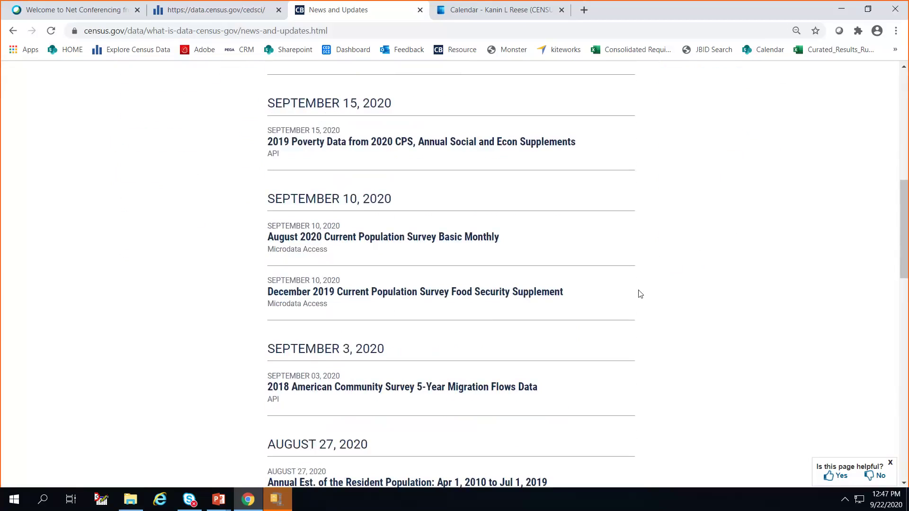
pyautogui.scroll(-2, 640, 294)
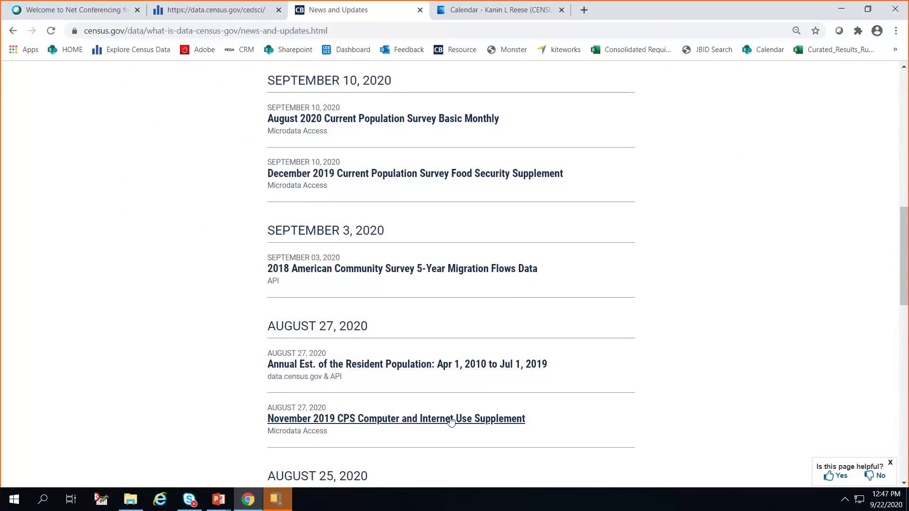
pyautogui.scroll(12, 595, 345)
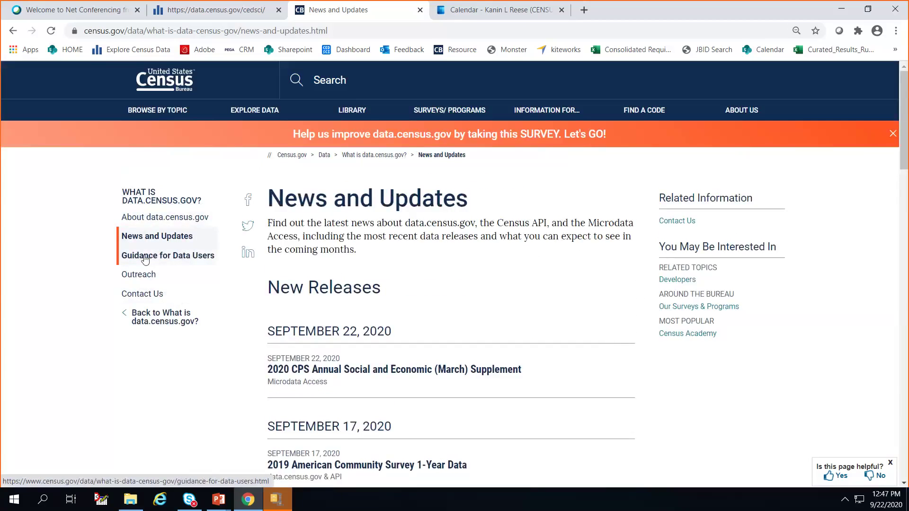
# Open the Transition from AFF page under Guidance for Data Users and view its Data Availability section.
pyautogui.click(145, 259)
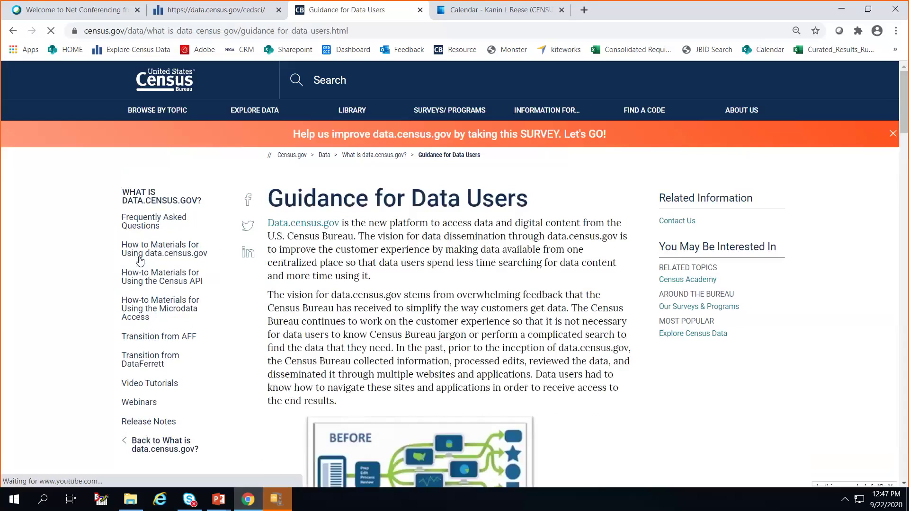
pyautogui.click(154, 337)
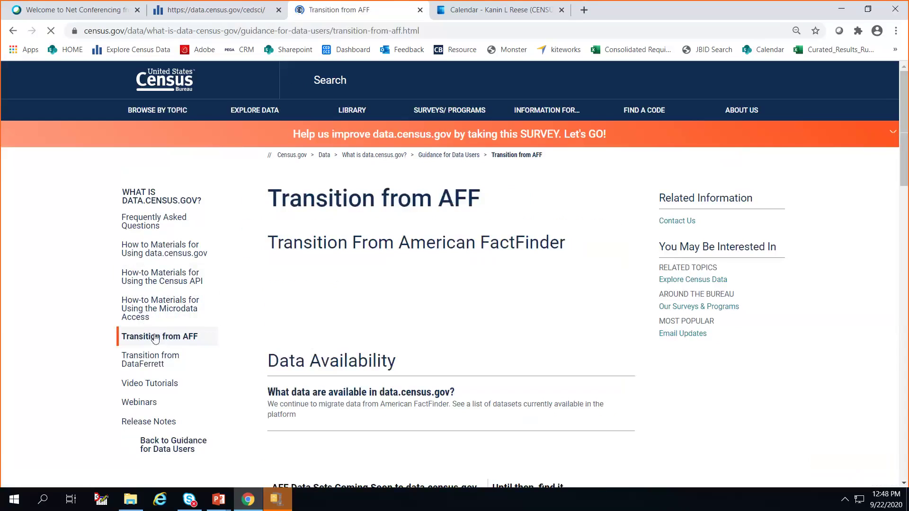
pyautogui.scroll(-4, 532, 366)
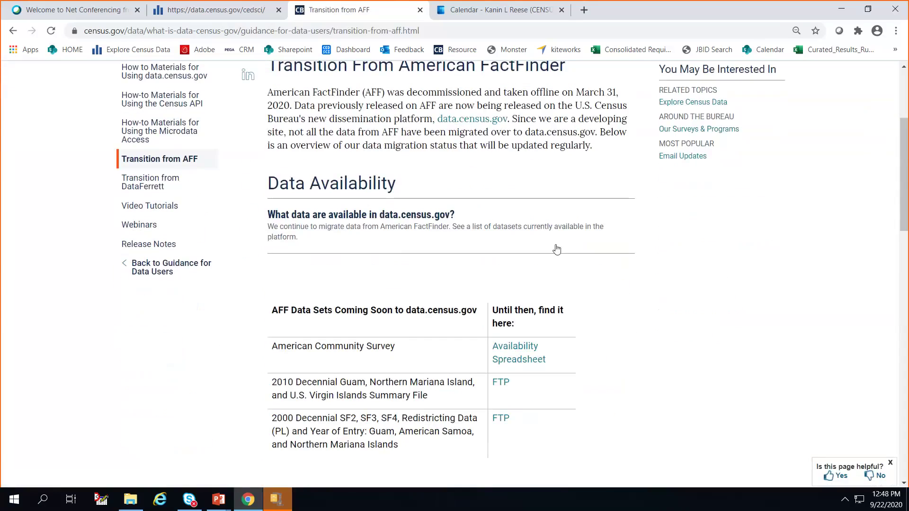
# Open "What data are available in data.census.gov?", review the dataset-by-year table, and return to the Transition from AFF page.
pyautogui.click(321, 217)
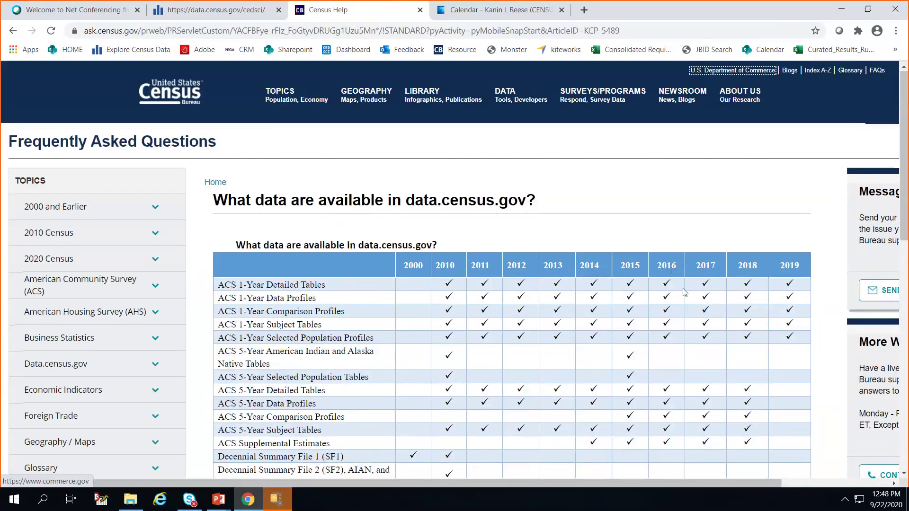
pyautogui.scroll(-5, 677, 291)
pyautogui.scroll(-2, 677, 292)
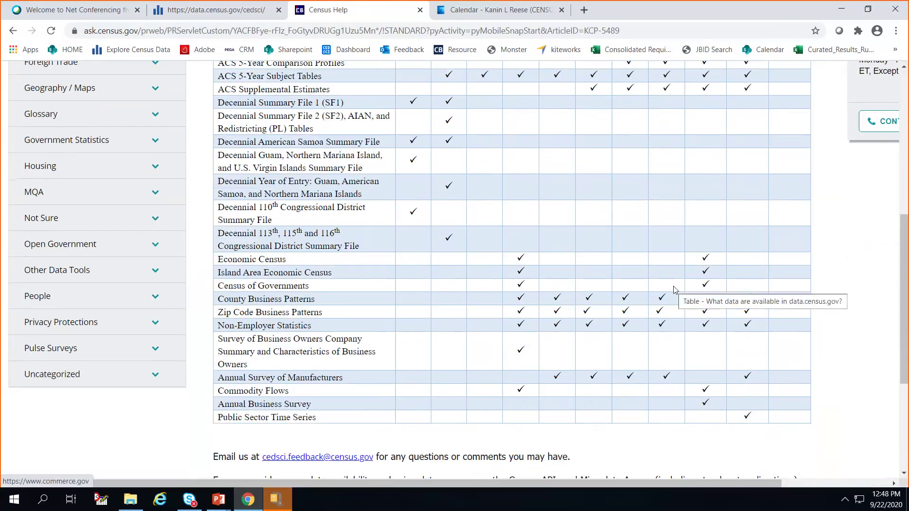
pyautogui.scroll(7, 674, 289)
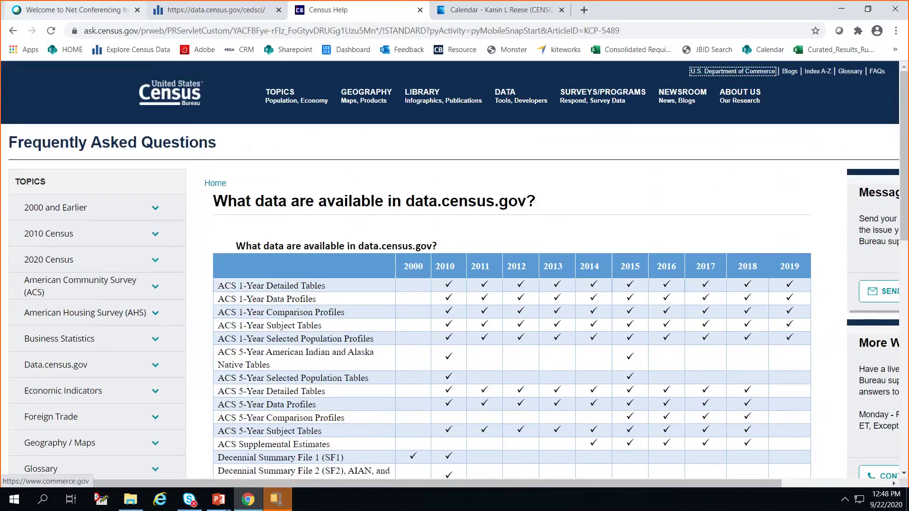
pyautogui.click(10, 32)
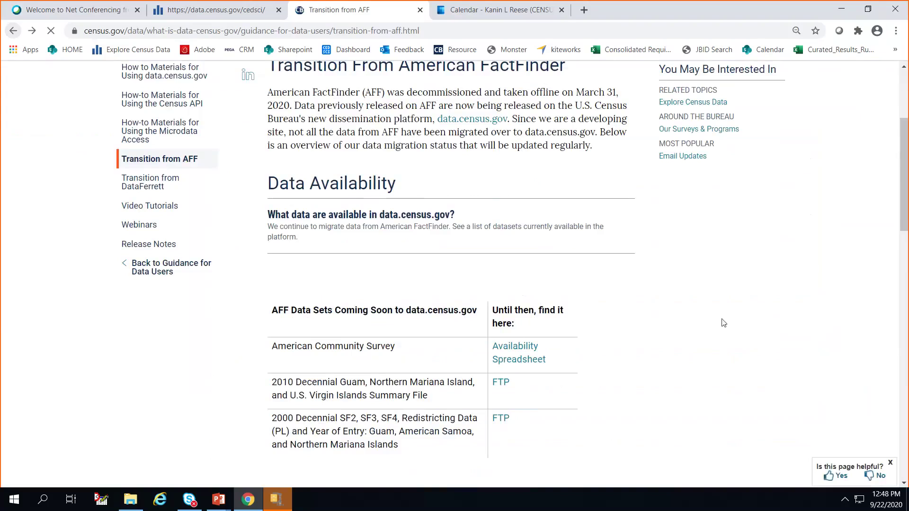
# Review the Transition from AFF tables of upcoming, new and older data sets, and the products no longer available.
pyautogui.scroll(-1, 642, 344)
pyautogui.scroll(-3, 334, 345)
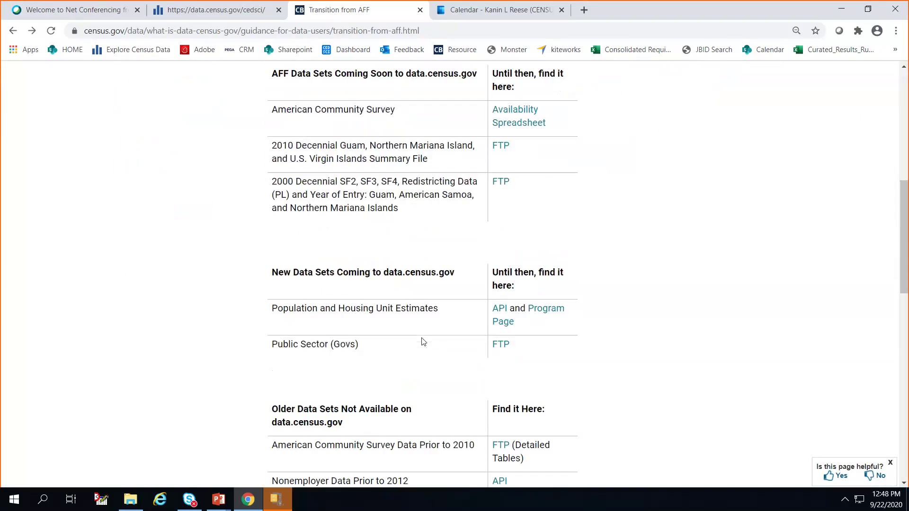
pyautogui.scroll(-5, 663, 313)
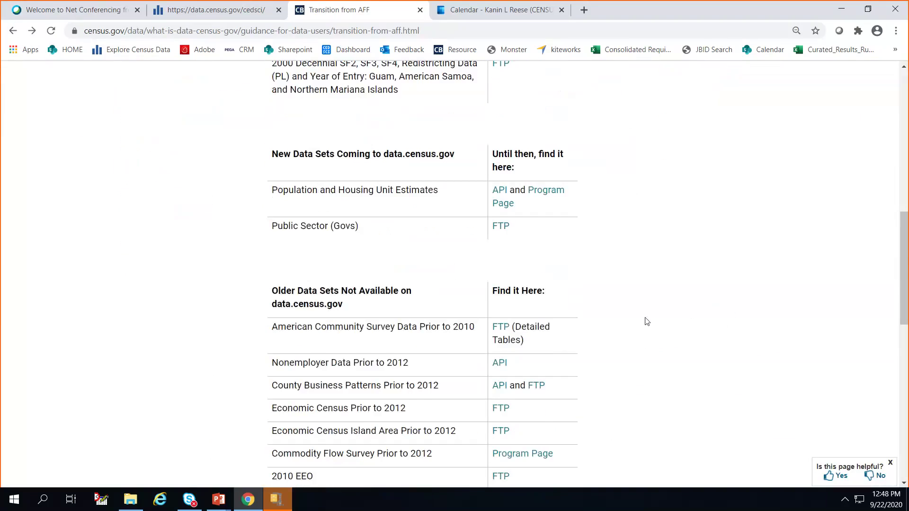
pyautogui.scroll(-6, 645, 318)
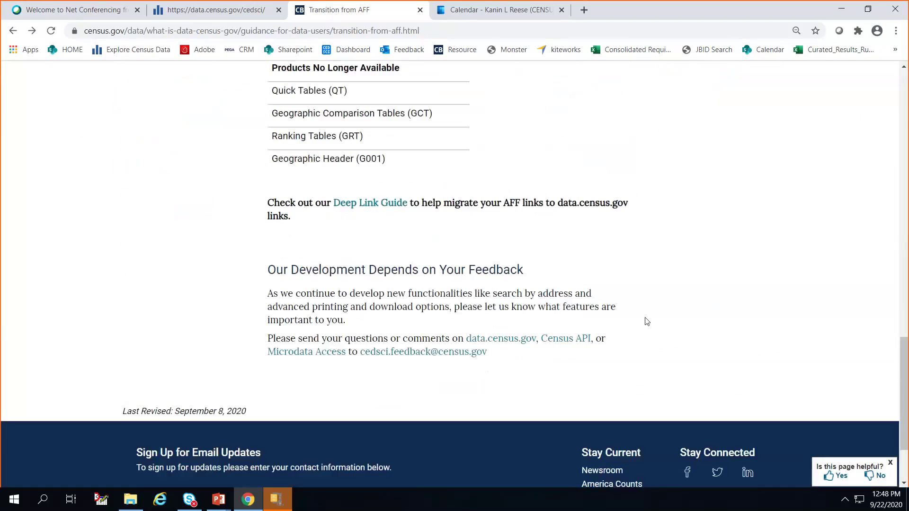
pyautogui.scroll(15, 646, 319)
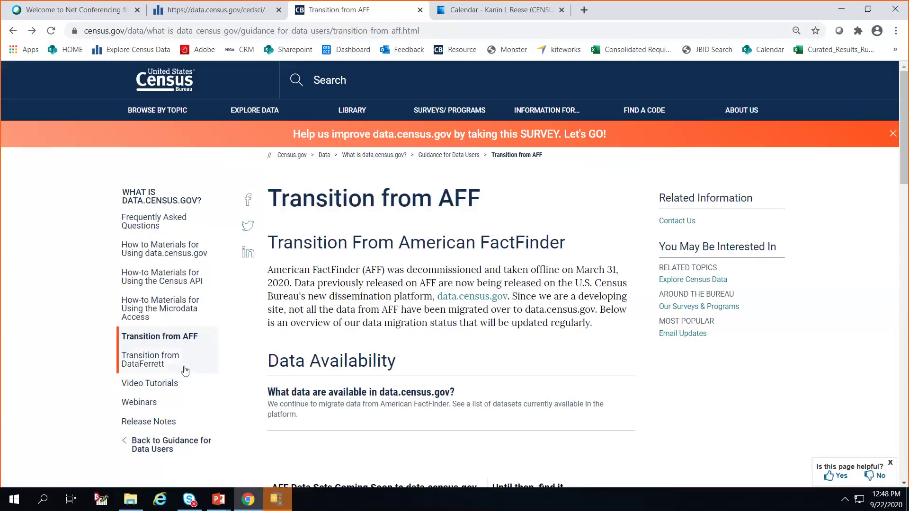
# Open the Transition from DataFerrett page and review its Current Population Survey datasets coming to Microdata Access.
pyautogui.click(154, 367)
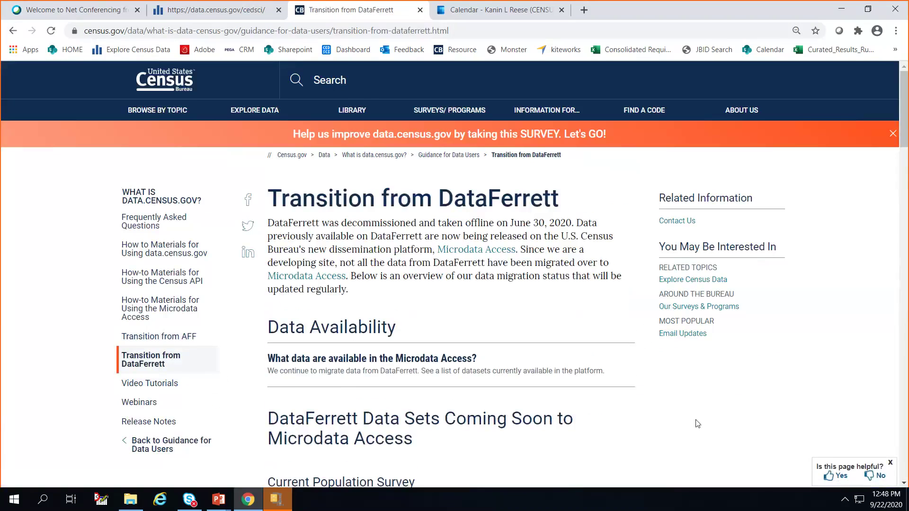
pyautogui.scroll(-8, 582, 388)
pyautogui.scroll(-1, 574, 357)
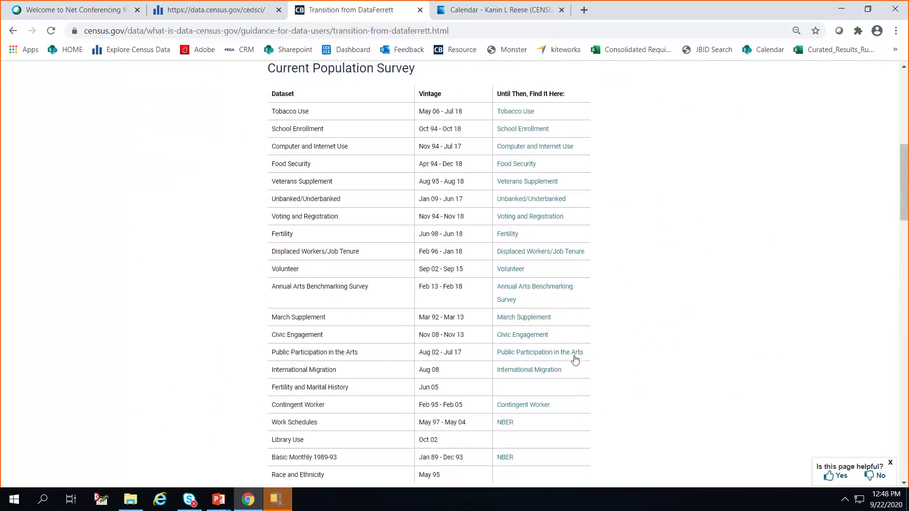
pyautogui.scroll(9, 574, 361)
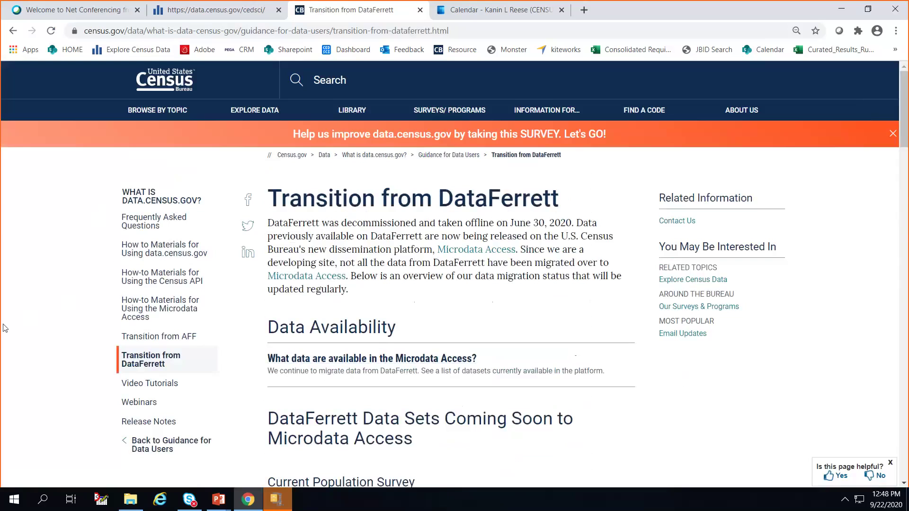
# Open the How-to Materials for Using data.census.gov and look through its guides, including the Geocoder and TIGERweb address search section.
pyautogui.click(165, 249)
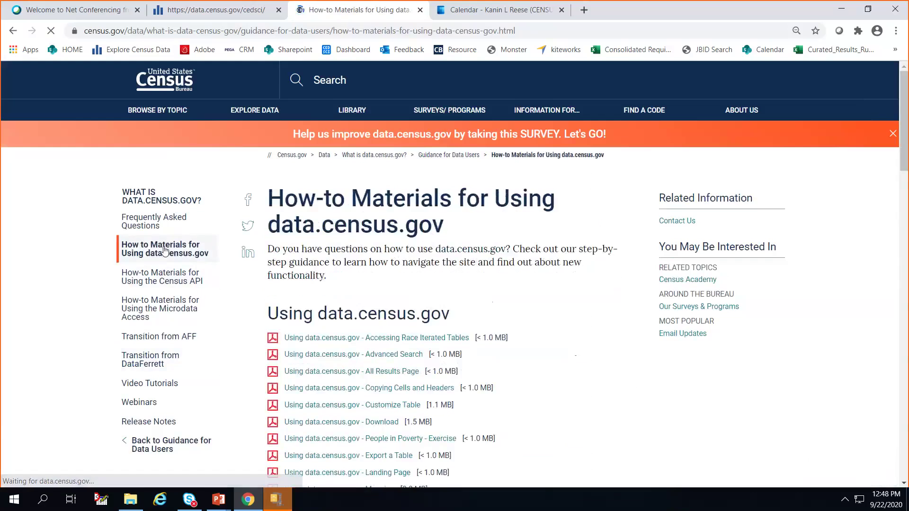
pyautogui.scroll(-4, 598, 345)
pyautogui.scroll(-3, 598, 345)
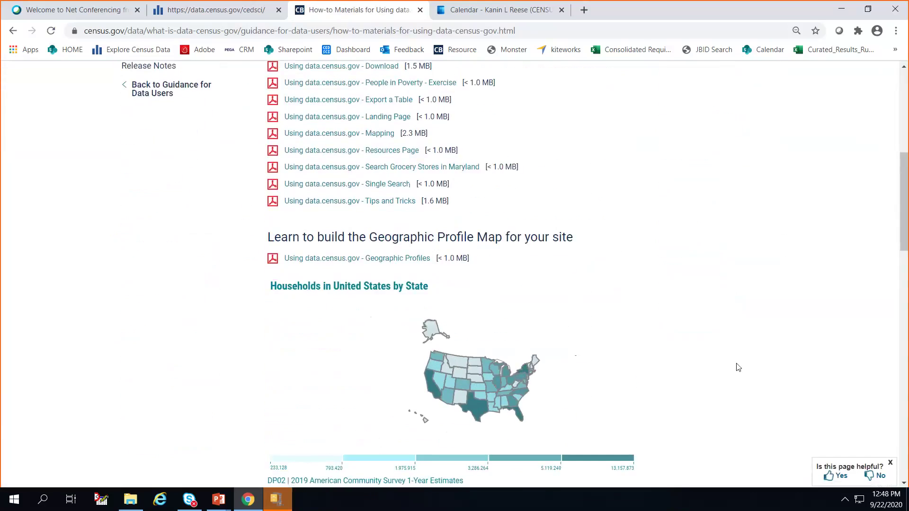
pyautogui.scroll(-7, 737, 367)
pyautogui.scroll(-3, 737, 368)
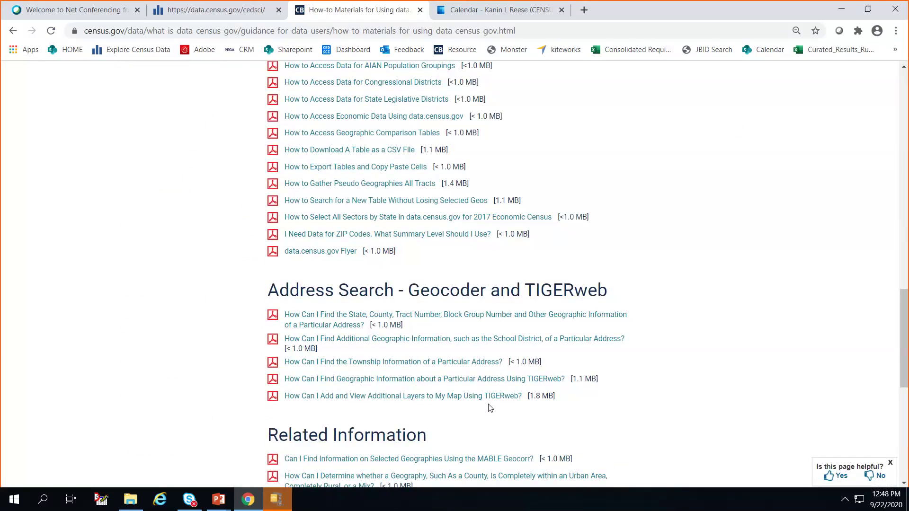
pyautogui.scroll(-7, 528, 410)
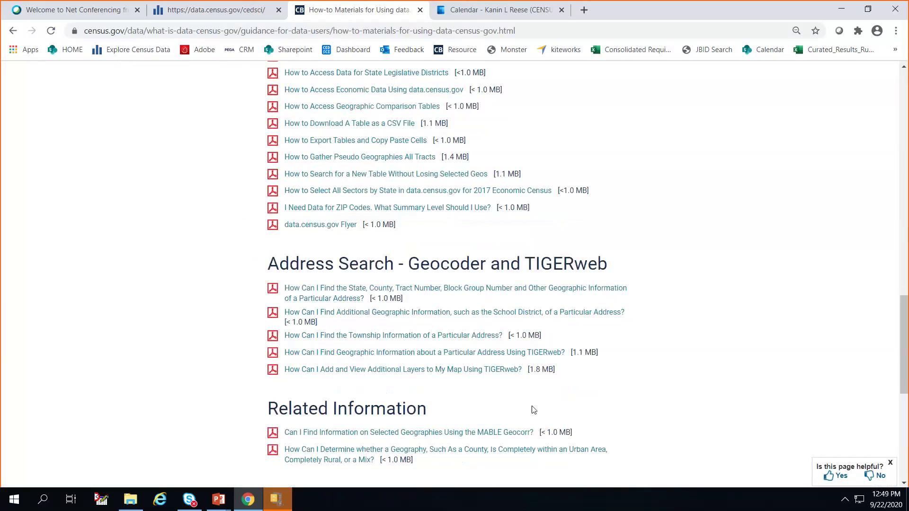
pyautogui.scroll(20, 529, 408)
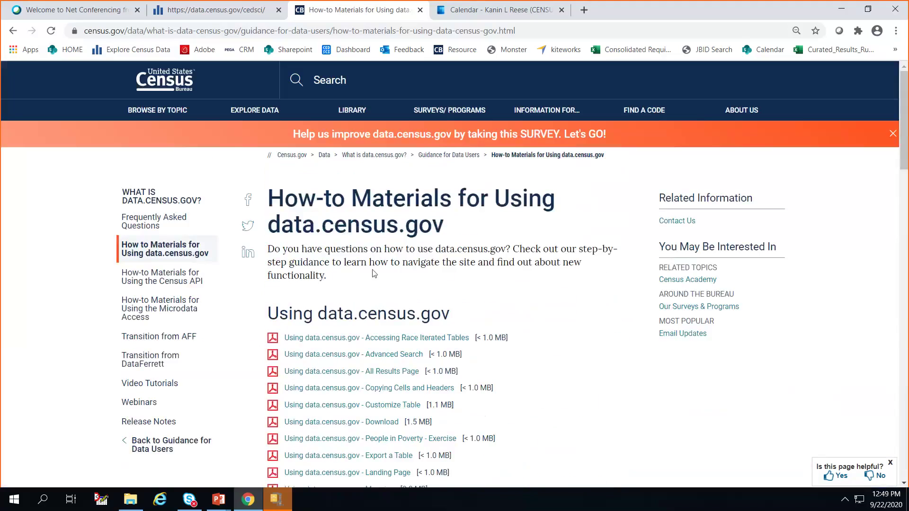
# Open the How-to Materials for Using the Census API and view the user guide, videos and webinars offered.
pyautogui.click(172, 271)
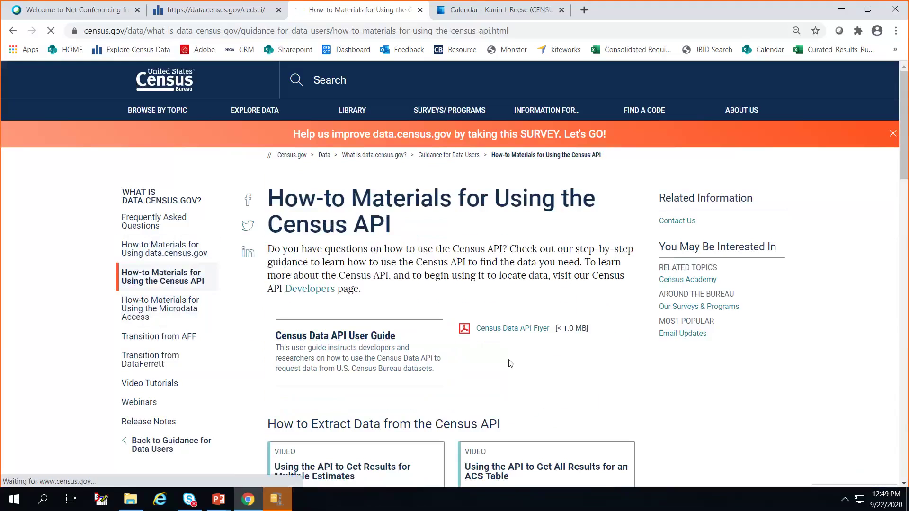
pyautogui.scroll(-4, 618, 383)
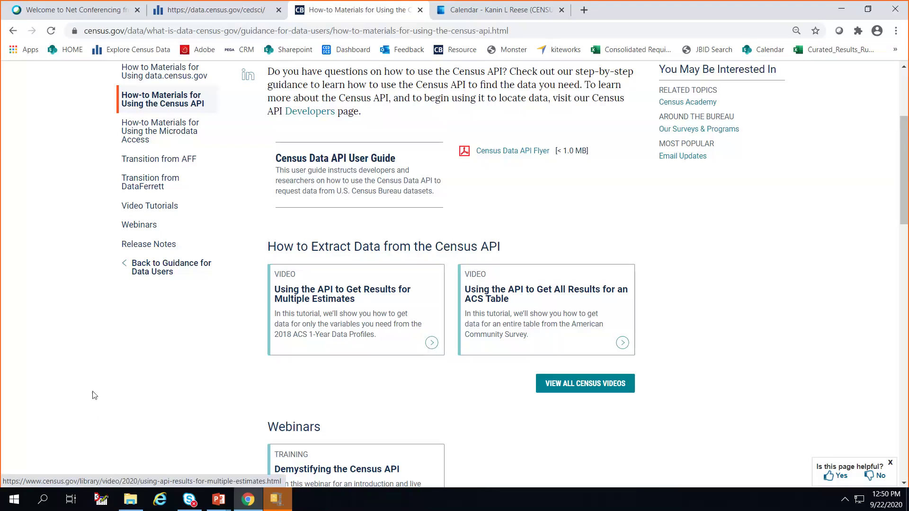
pyautogui.scroll(3, 138, 365)
# Visit the Video Tutorials and Webinars pages, and return to the data.census.gov Resources page.
pyautogui.click(136, 387)
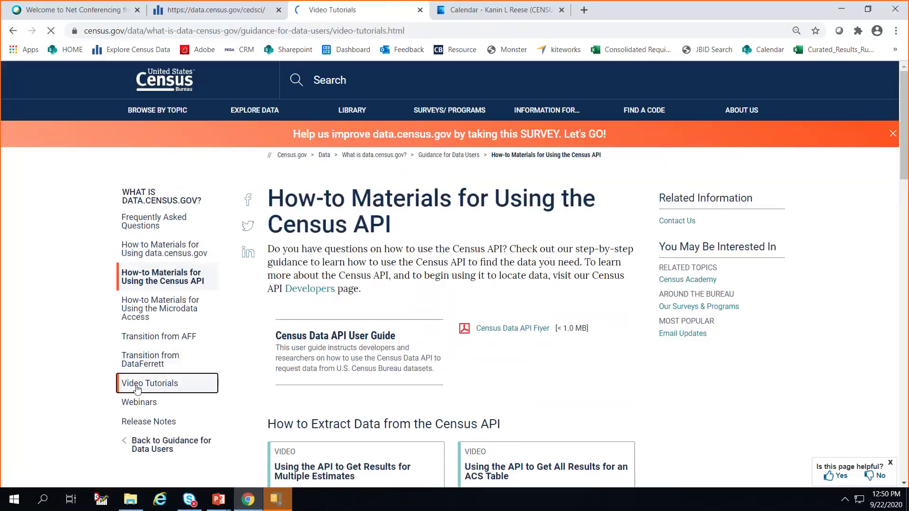
pyautogui.click(155, 409)
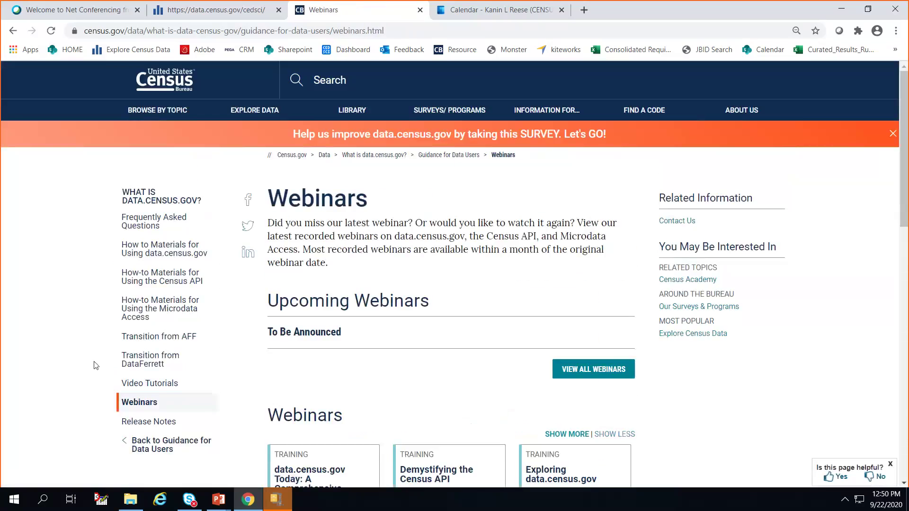
pyautogui.click(164, 450)
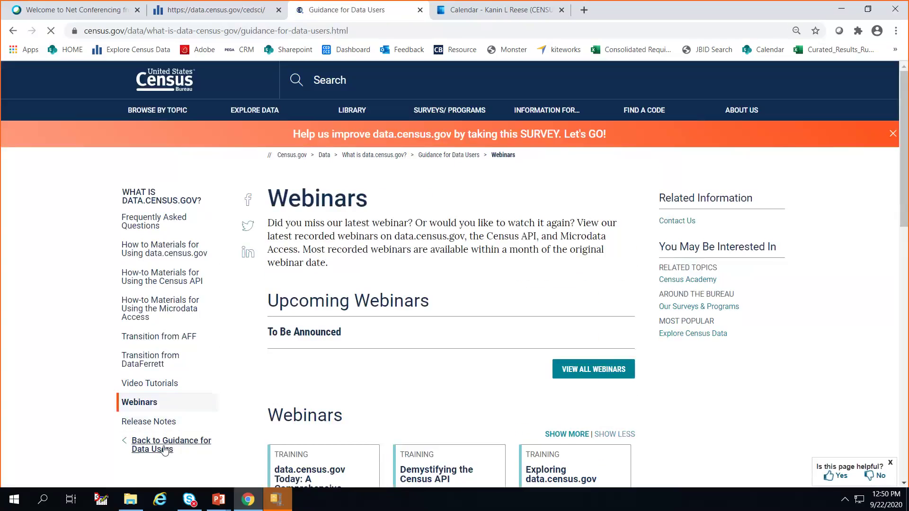
pyautogui.click(146, 202)
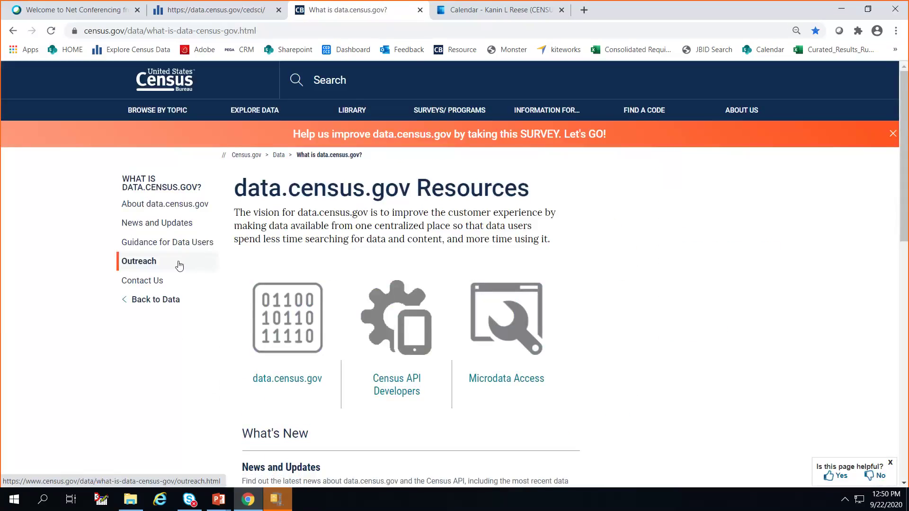
# Open the Release Notes under Guidance for Data Users and review the Latest Updates and Known Limitations and Defects sections.
pyautogui.click(147, 255)
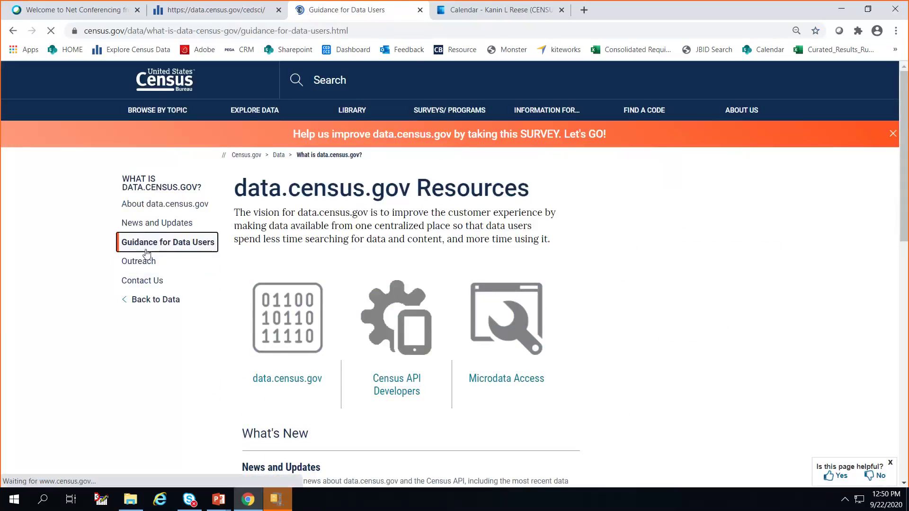
pyautogui.click(175, 426)
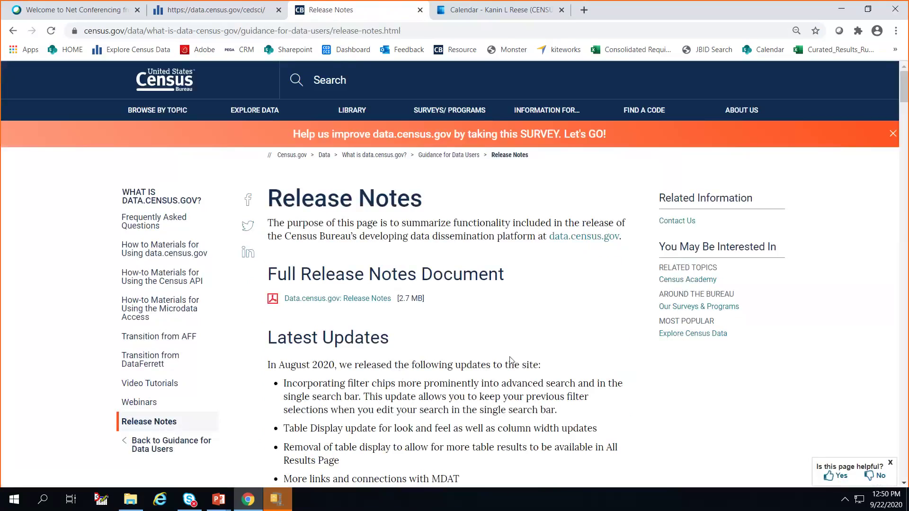
pyautogui.scroll(-4, 572, 340)
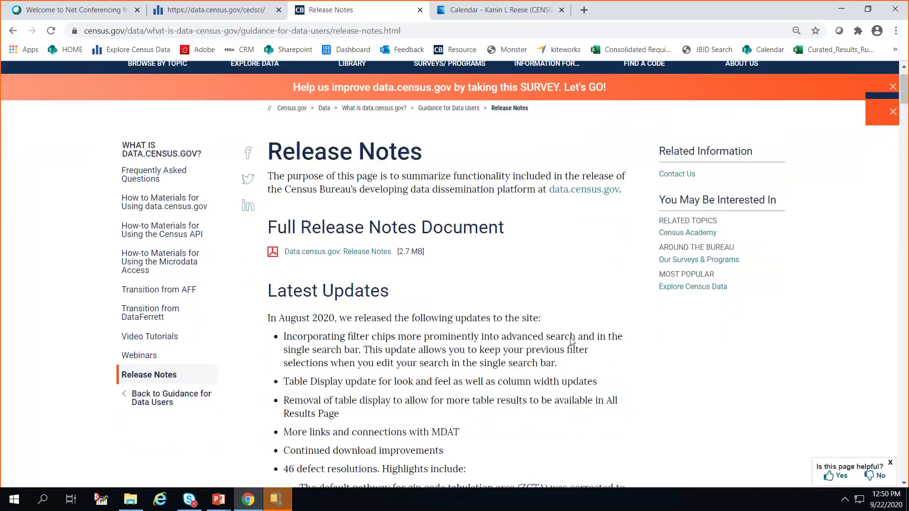
pyautogui.scroll(-1, 572, 341)
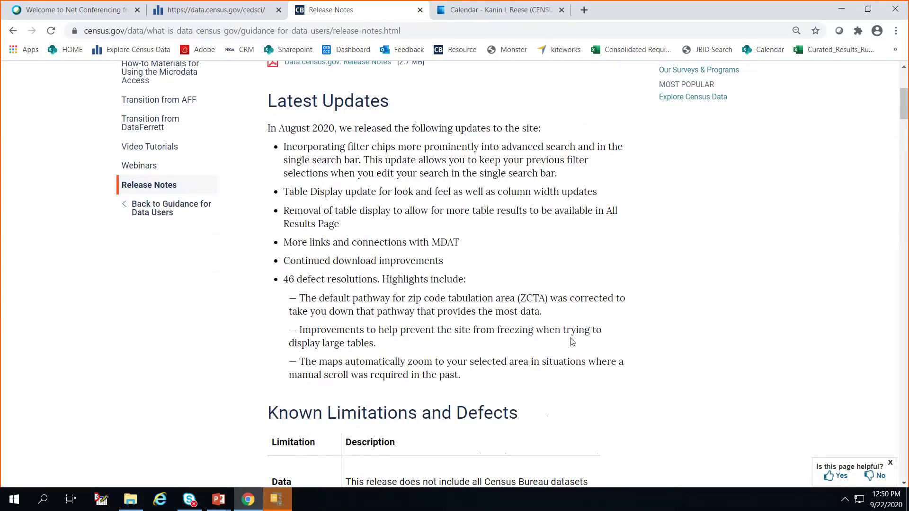
pyautogui.scroll(-2, 266, 290)
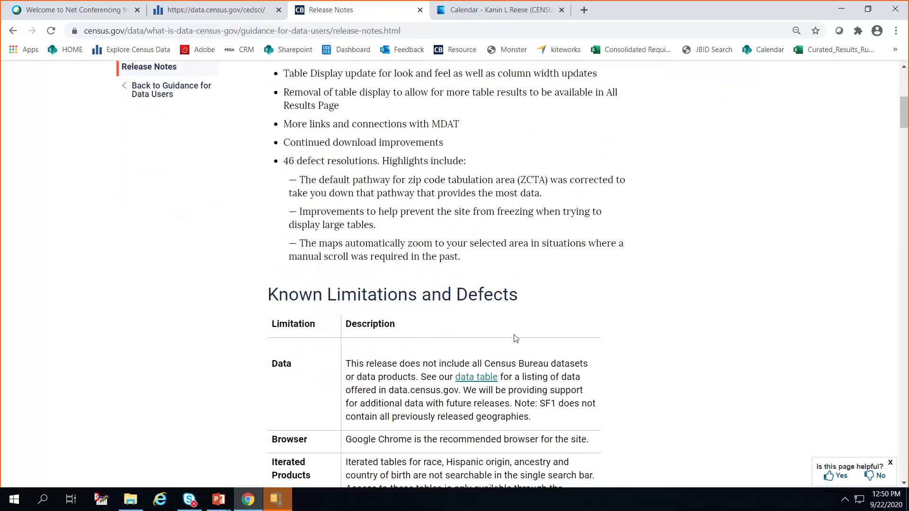
pyautogui.scroll(2, 521, 337)
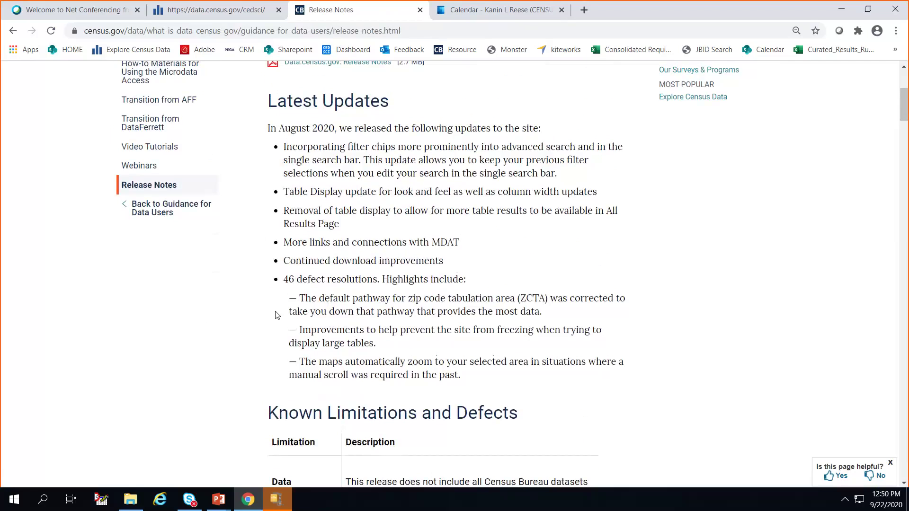
pyautogui.scroll(-3, 461, 406)
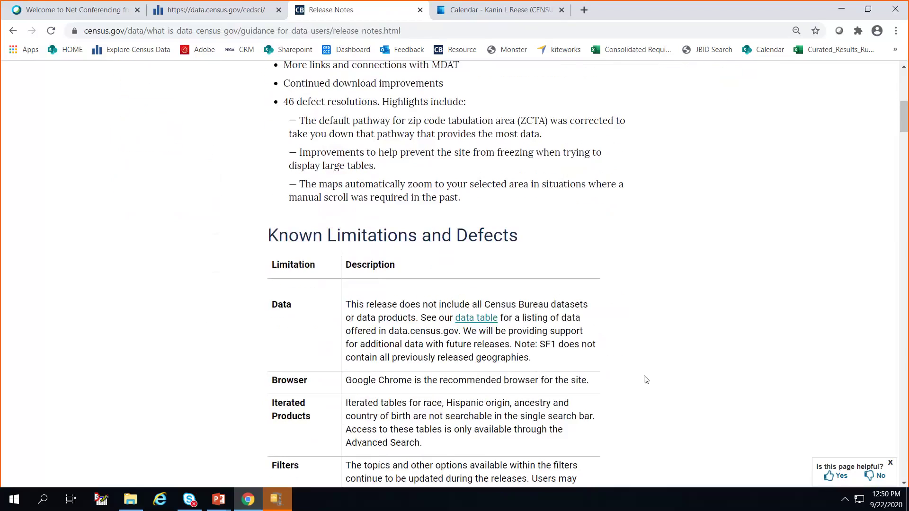
# Review the rest of the Release Notes, from the known limitations through Features, Tables, download options, maps and Microdata Access to the FAQs.
pyautogui.scroll(-13, 644, 384)
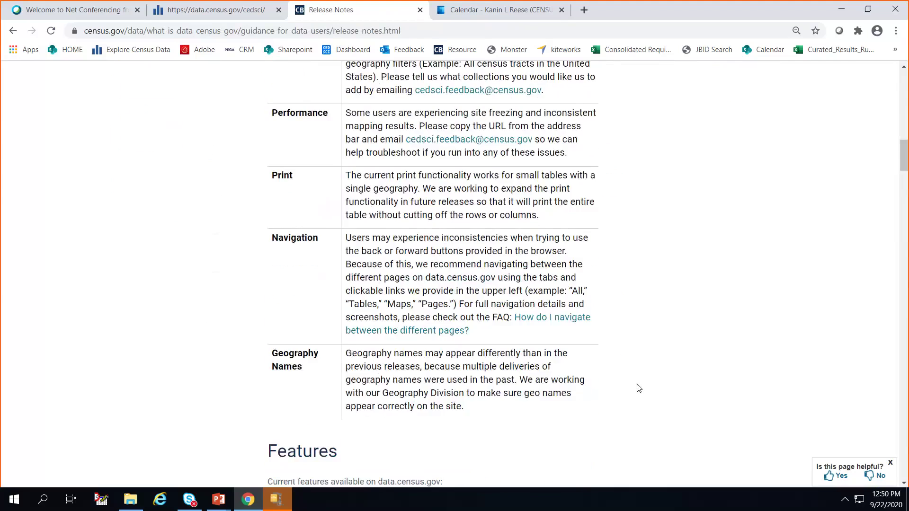
pyautogui.scroll(-2, 639, 388)
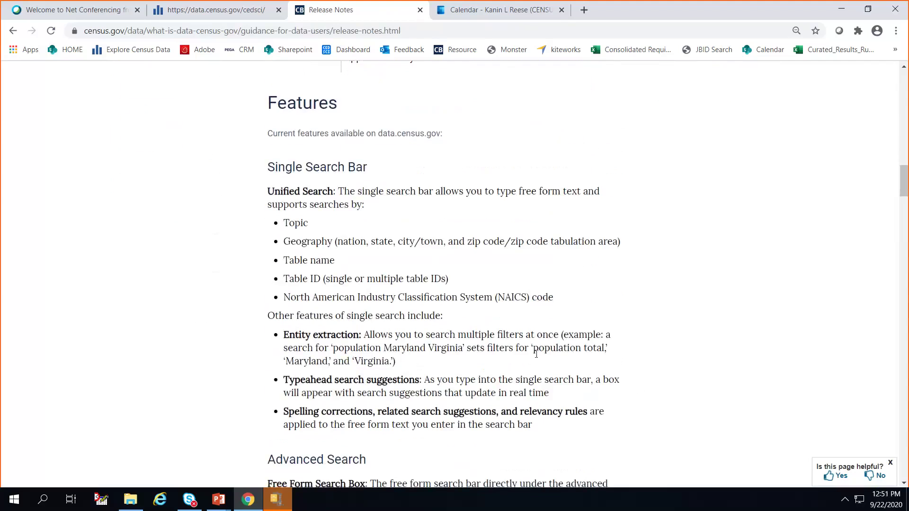
pyautogui.scroll(-5, 538, 359)
pyautogui.scroll(-15, 538, 359)
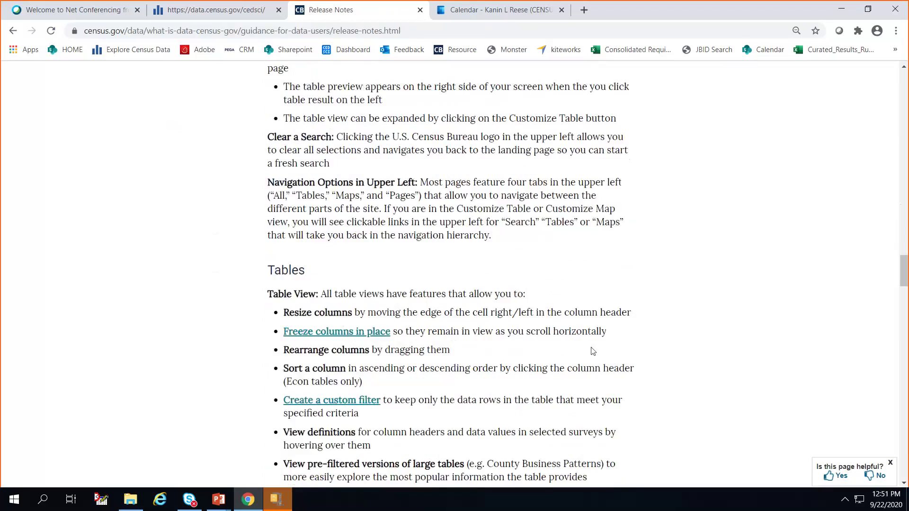
pyautogui.scroll(-6, 599, 368)
pyautogui.scroll(4, 600, 368)
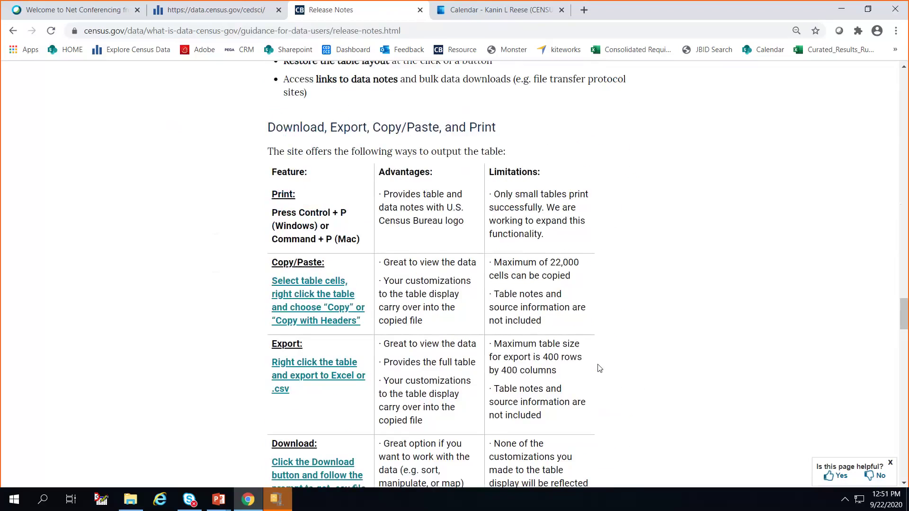
pyautogui.scroll(-10, 687, 434)
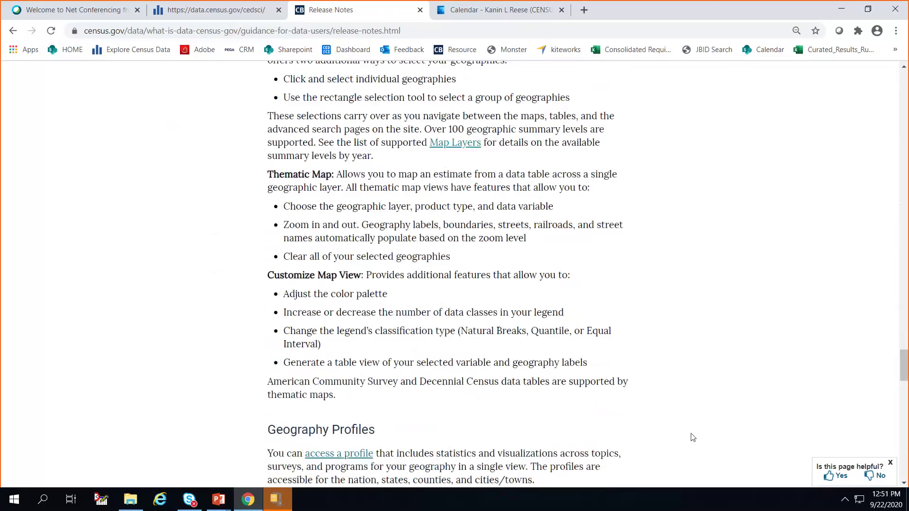
pyautogui.scroll(-5, 693, 437)
pyautogui.scroll(-9, 693, 436)
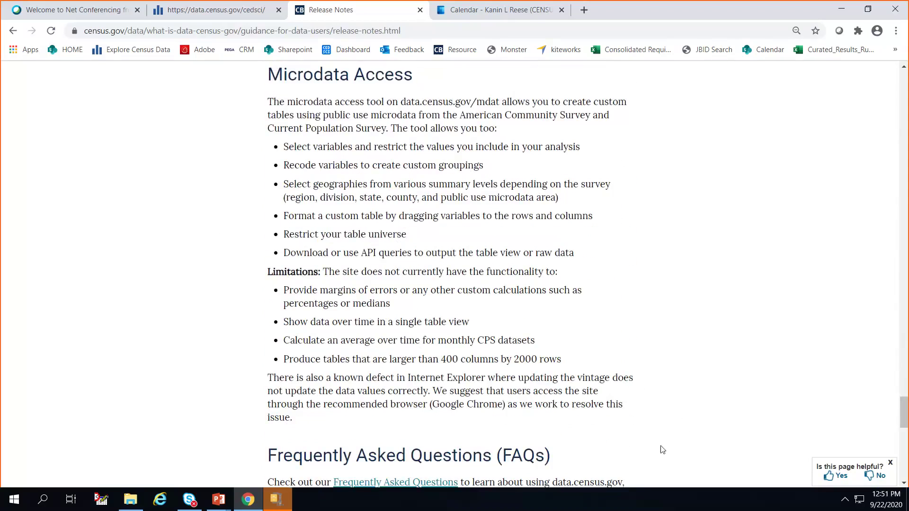
pyautogui.scroll(-6, 674, 447)
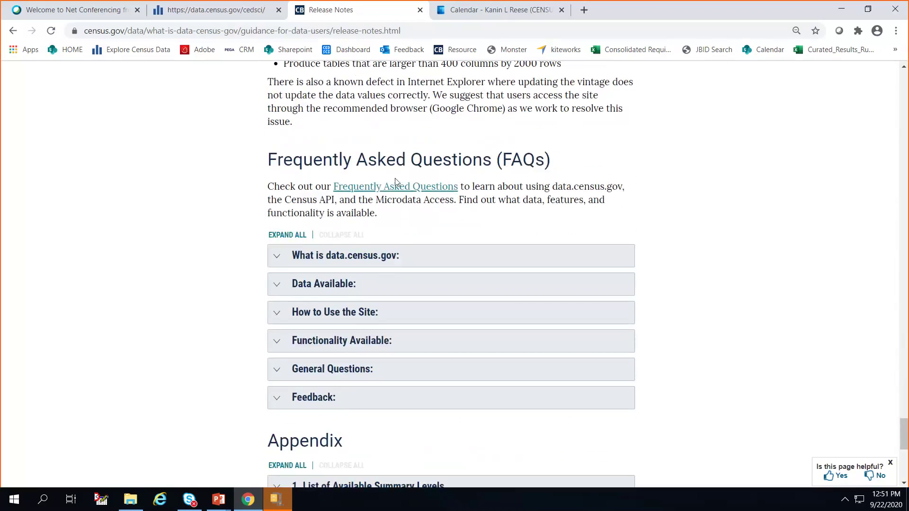
# Open the Frequently Asked Questions page from the Release Notes and look through its questions, including How to Use the Site.
pyautogui.click(407, 191)
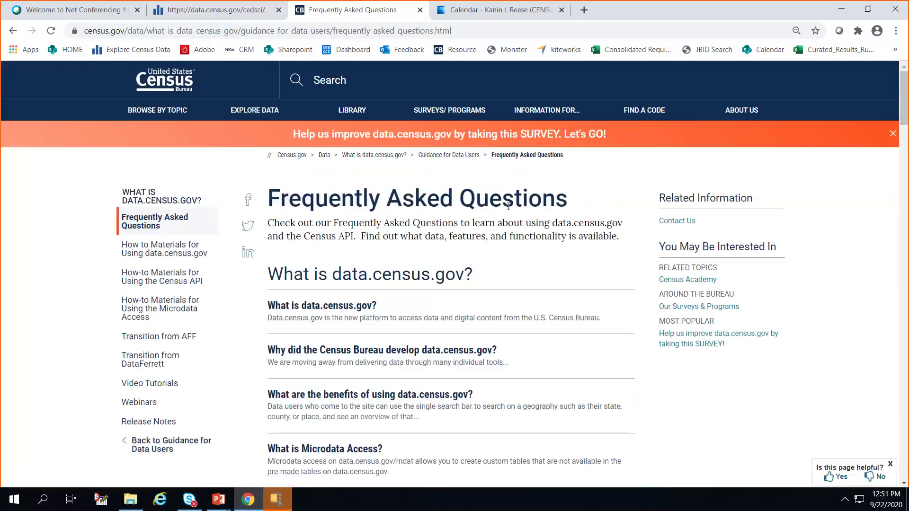
pyautogui.scroll(-5, 614, 317)
pyautogui.scroll(-9, 614, 316)
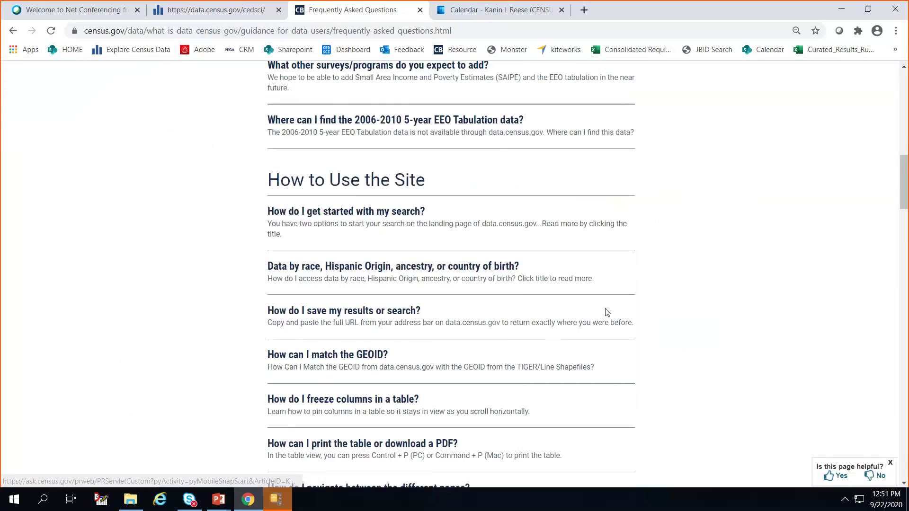
pyautogui.scroll(15, 603, 309)
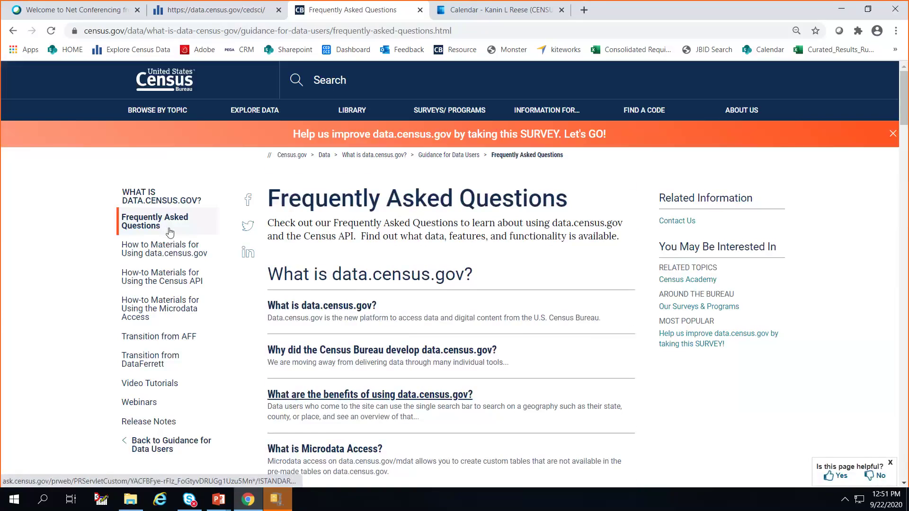
# Return to the data.census.gov Resources page and open the Census satisfaction survey from its banner.
pyautogui.click(145, 204)
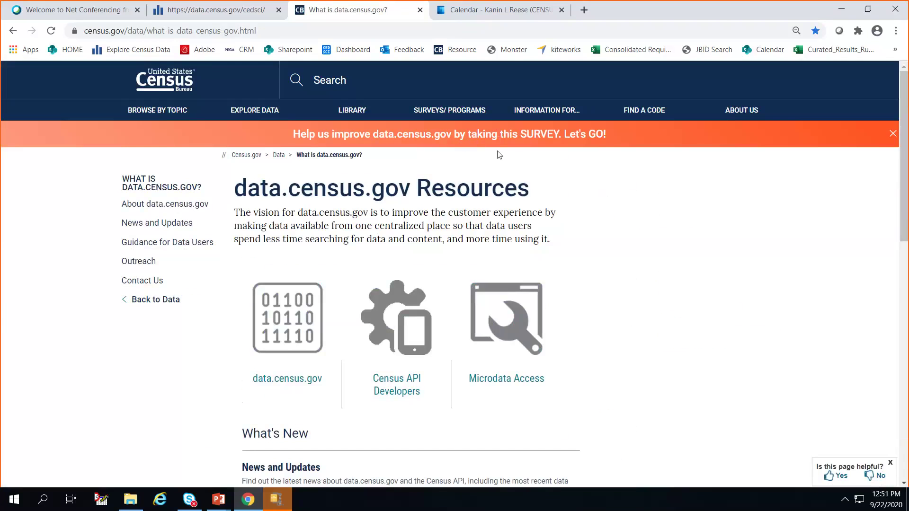
pyautogui.click(467, 134)
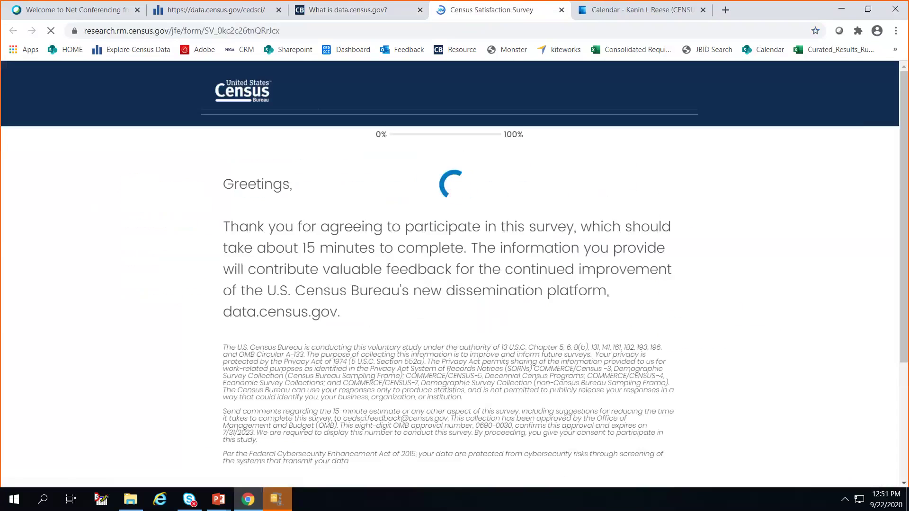
# Switch to the WA SDC_data.census.gov_9.22.2020 presentation in PowerPoint and show slides 42 to 44 on feedback, the survey and staying connected.
pyautogui.moveTo(216, 507)
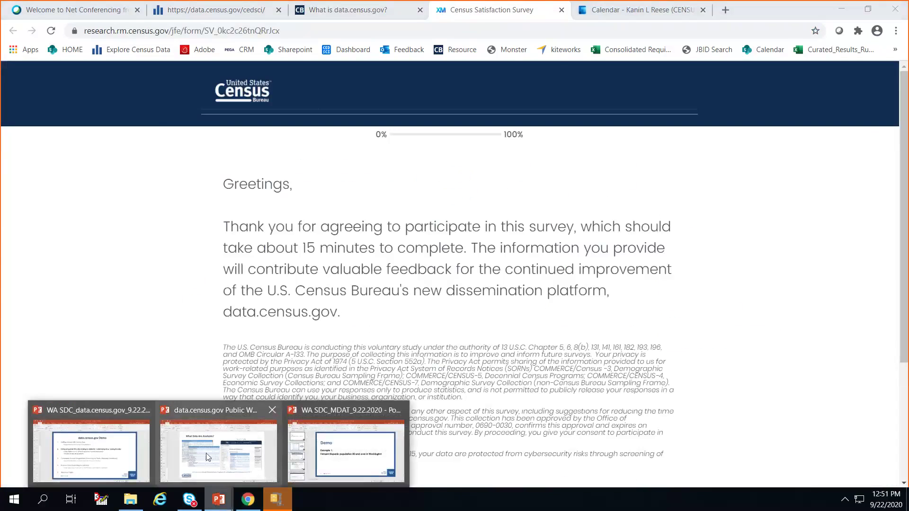
pyautogui.click(107, 464)
pyautogui.scroll(-8, 29, 280)
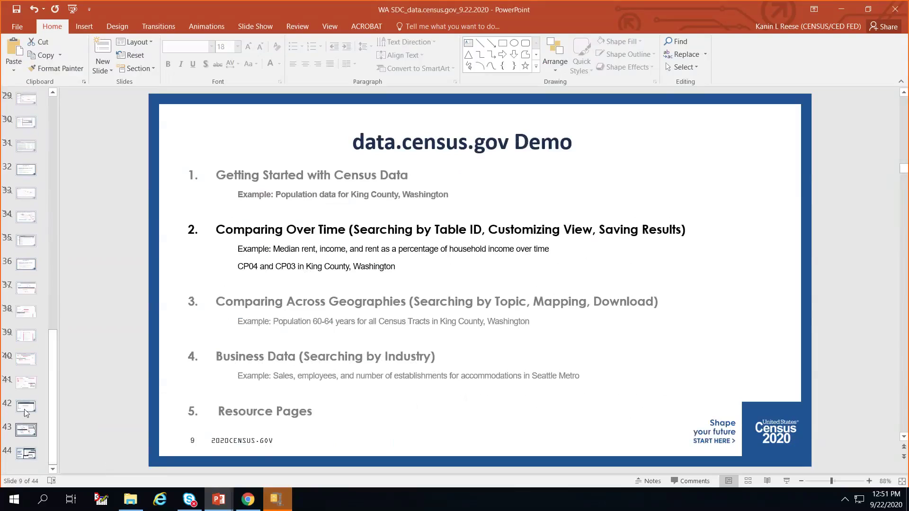
pyautogui.click(26, 408)
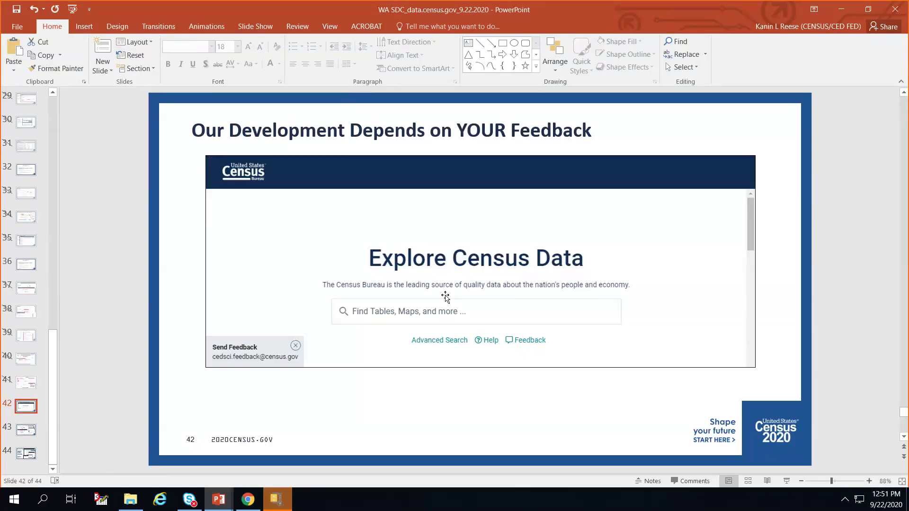
pyautogui.scroll(-1, 445, 297)
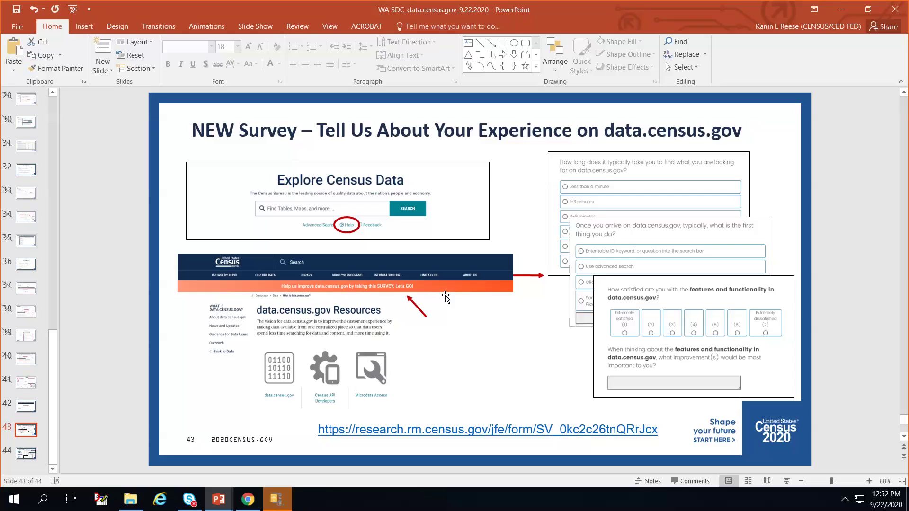
pyautogui.scroll(-1, 445, 297)
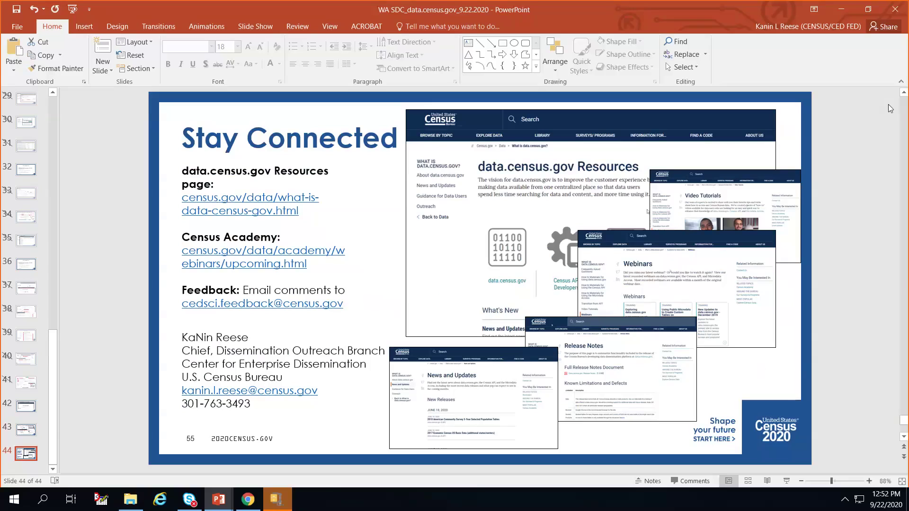
pyautogui.click(745, 118)
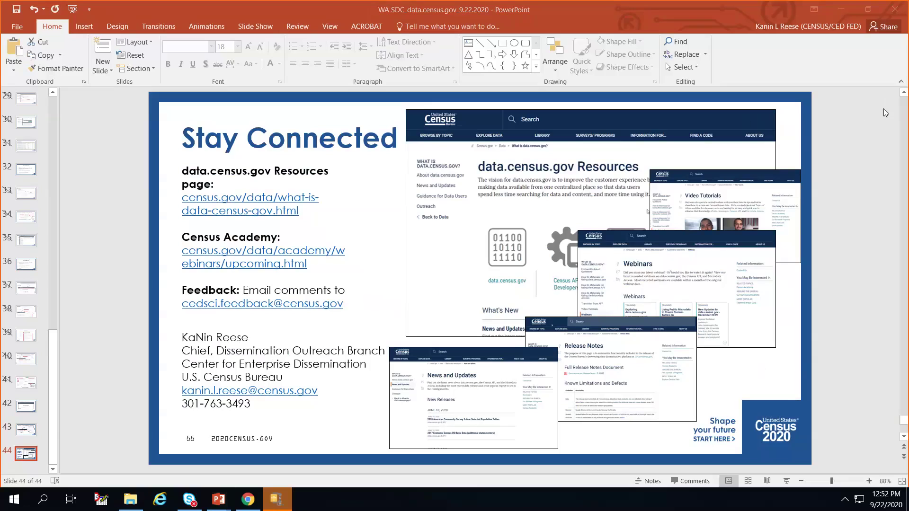
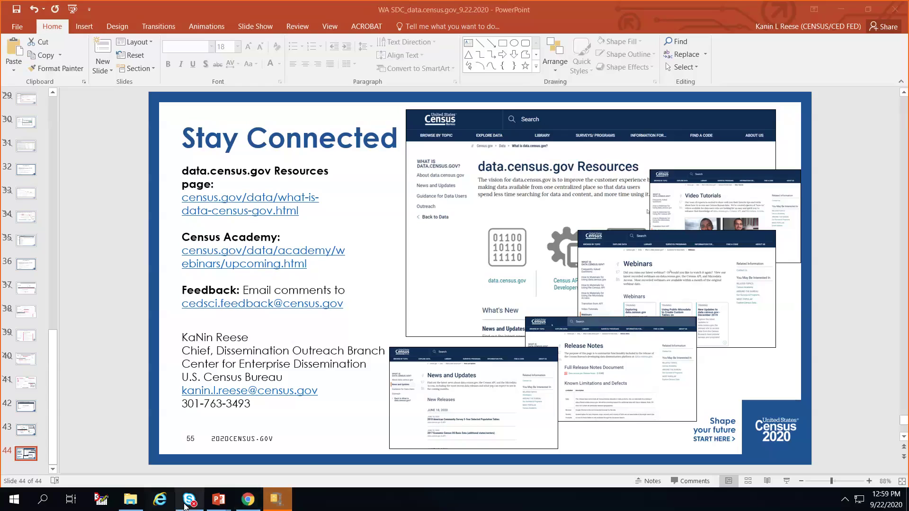
# Switch to data.census.gov in Chrome, search for "poverty" and open table S1701, Poverty Status in the Past 12 Months.
pyautogui.click(255, 505)
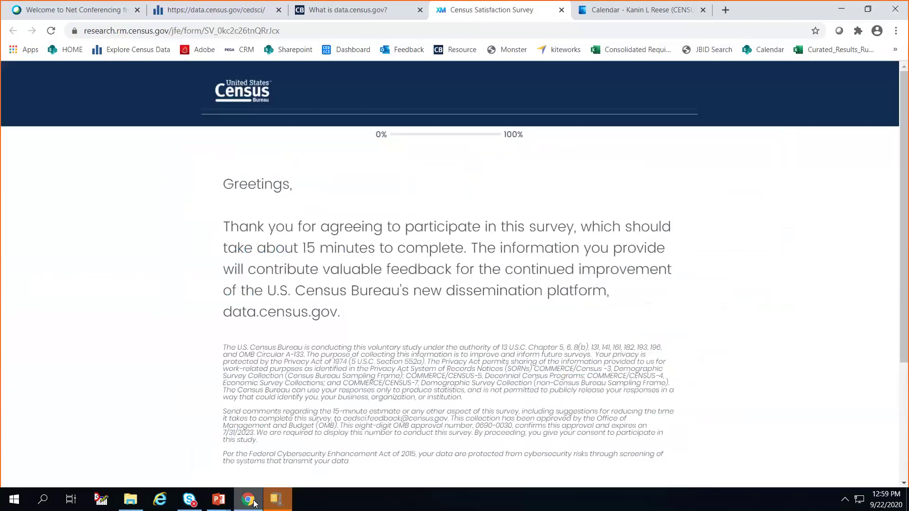
pyautogui.click(199, 10)
pyautogui.click(412, 215)
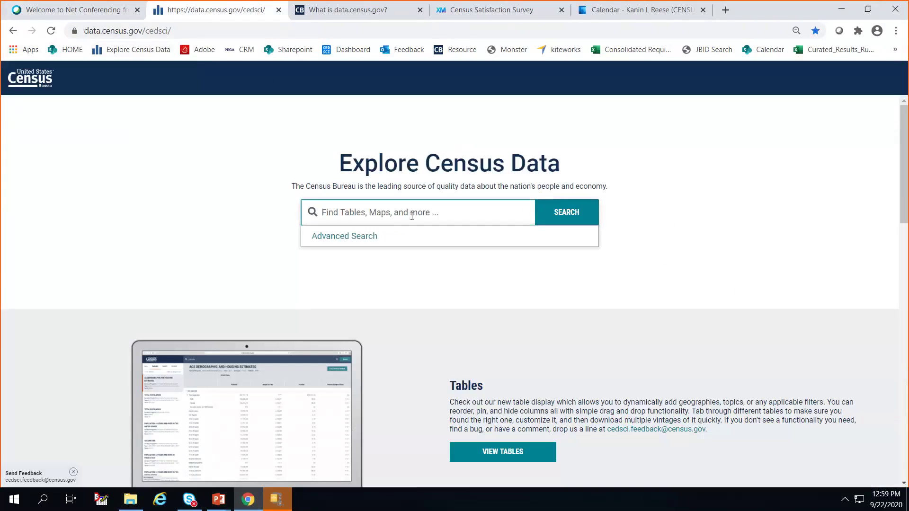
pyautogui.write('poverty')
pyautogui.press('Return')
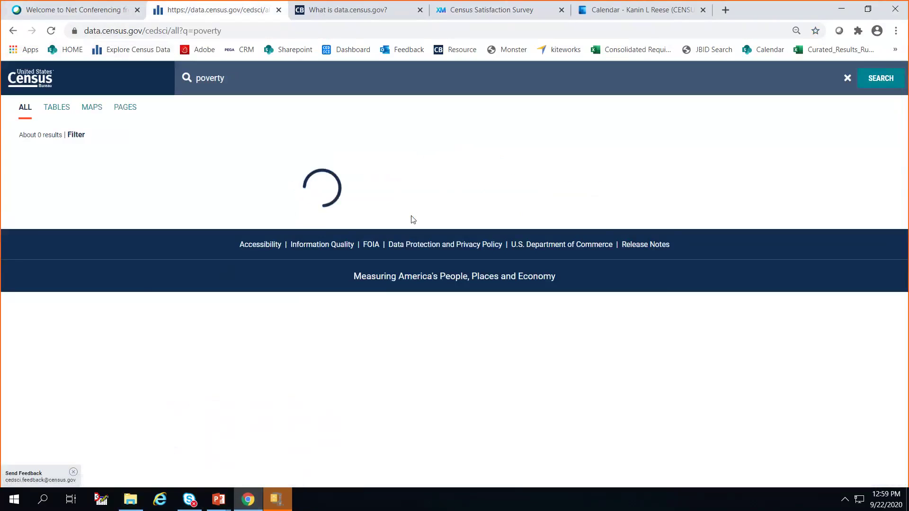
pyautogui.click(255, 186)
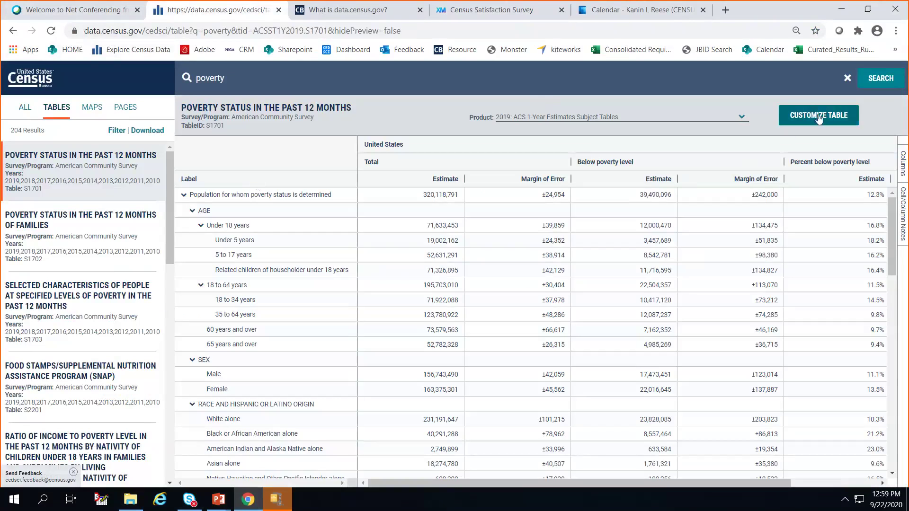
# Download table S1701 as CSV for the 2019 1-Year and 2018 5-Year vintages.
pyautogui.click(144, 134)
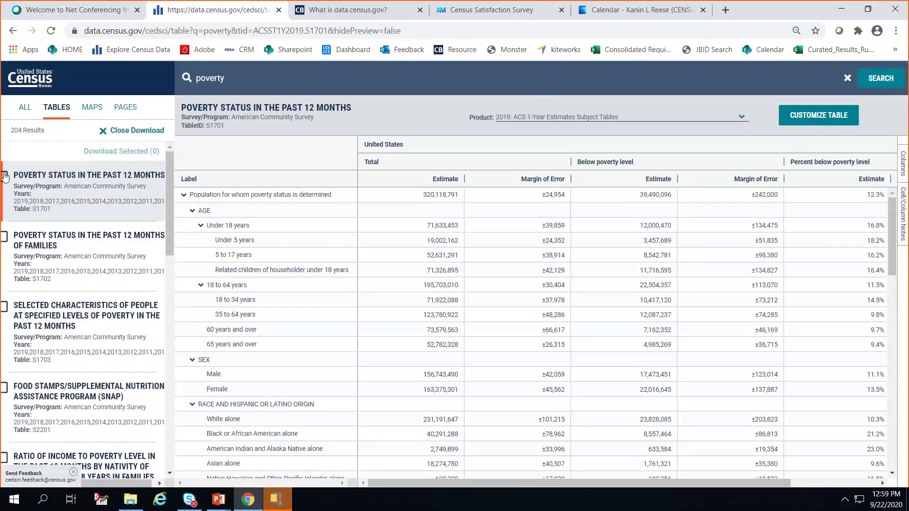
pyautogui.click(5, 177)
pyautogui.click(132, 152)
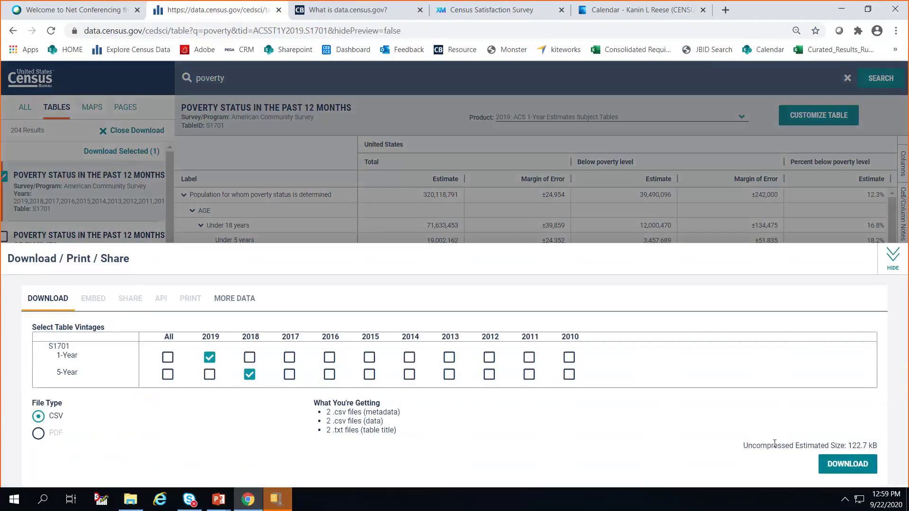
pyautogui.click(839, 466)
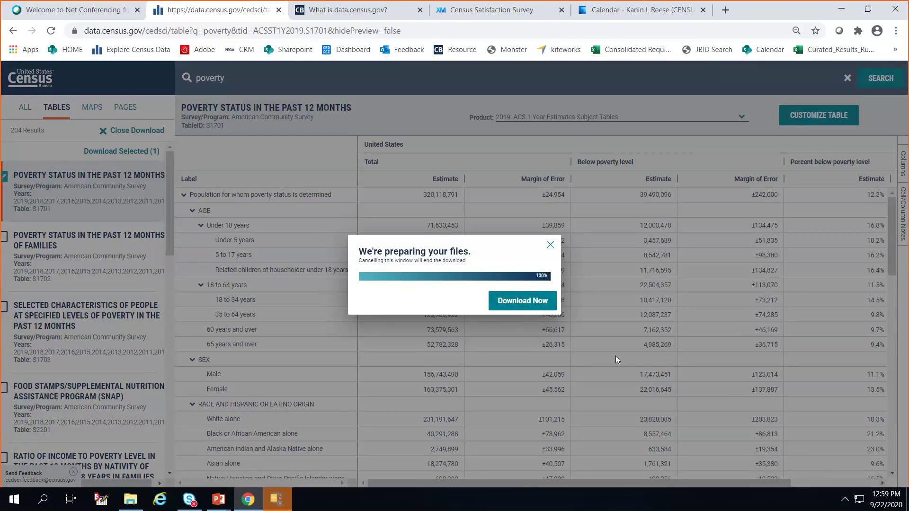
pyautogui.click(521, 301)
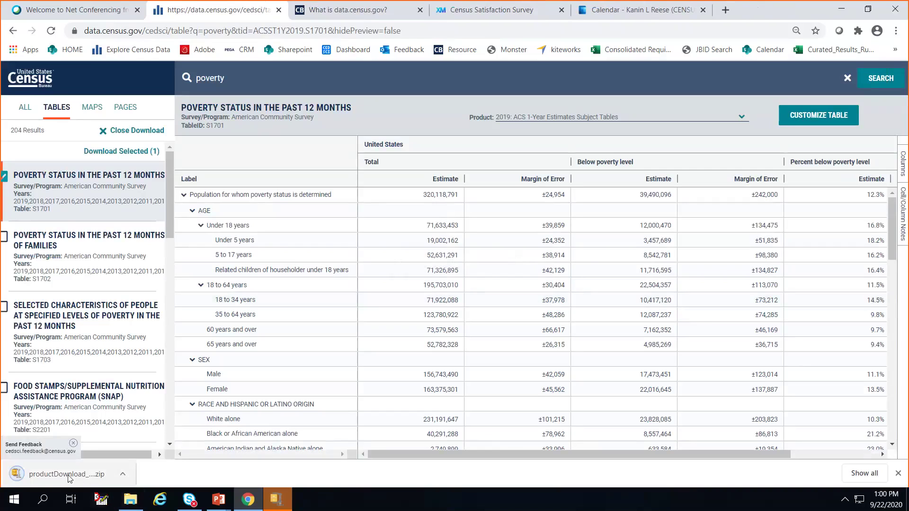
# Open the downloaded zip without unzipping it, and view the ACSST1Y2019.S1701 data_with_overlays file in a maximized Excel window.
pyautogui.click(68, 475)
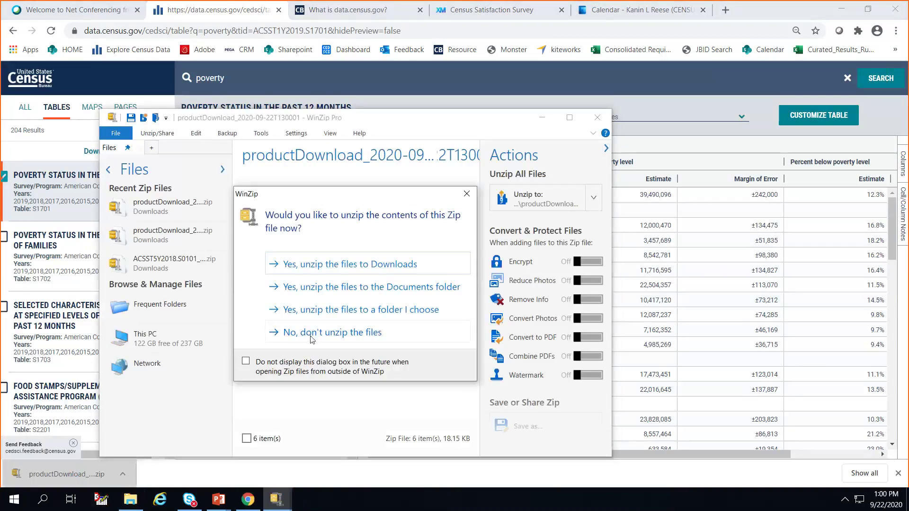
pyautogui.click(311, 337)
pyautogui.click(316, 200)
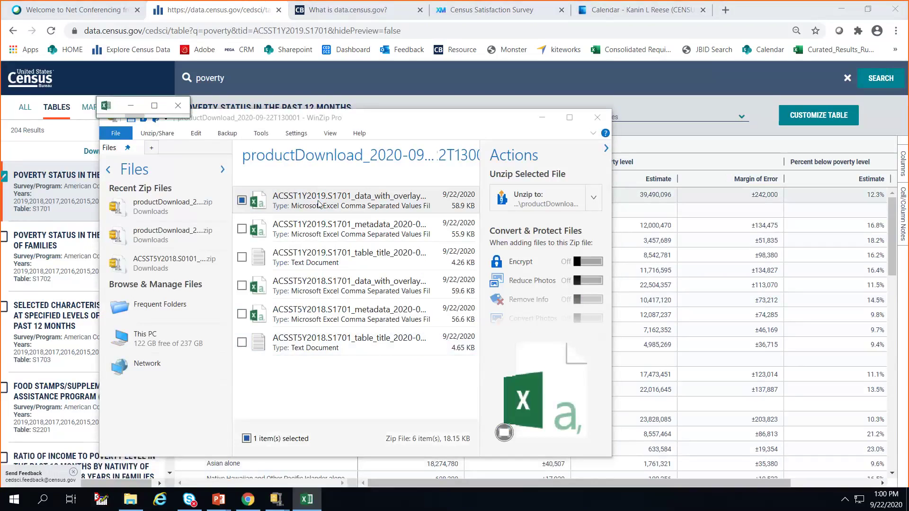
pyautogui.click(154, 106)
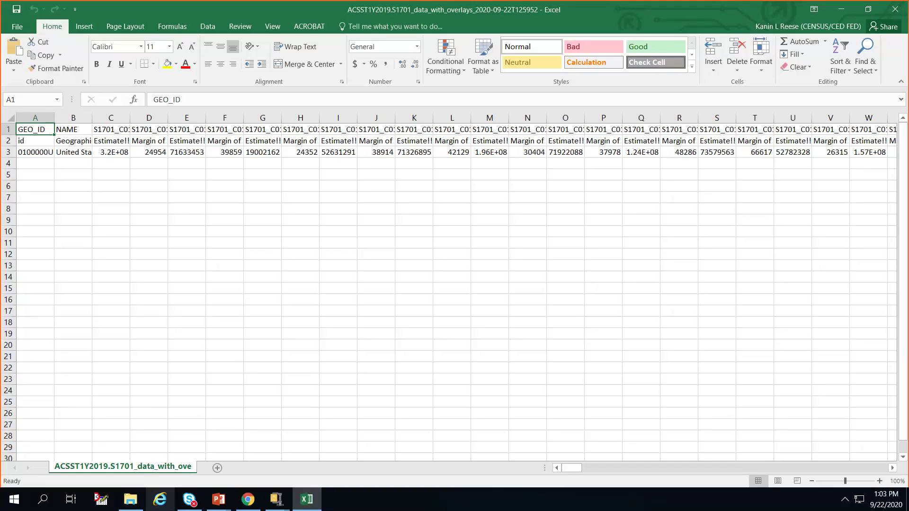
# Switch back to the WA SDC_data.census.gov_9.22.2020 presentation in PowerPoint, at the Stay Connected slide.
pyautogui.moveTo(218, 499)
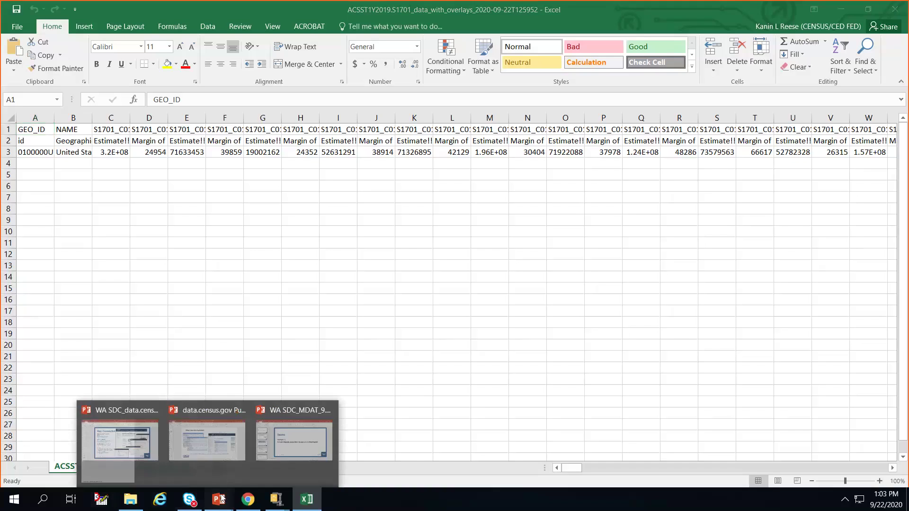
pyautogui.click(109, 470)
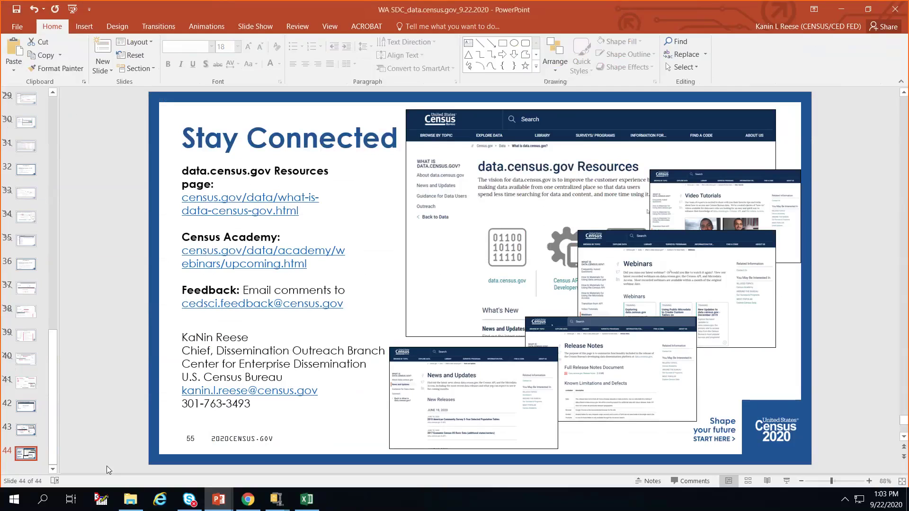